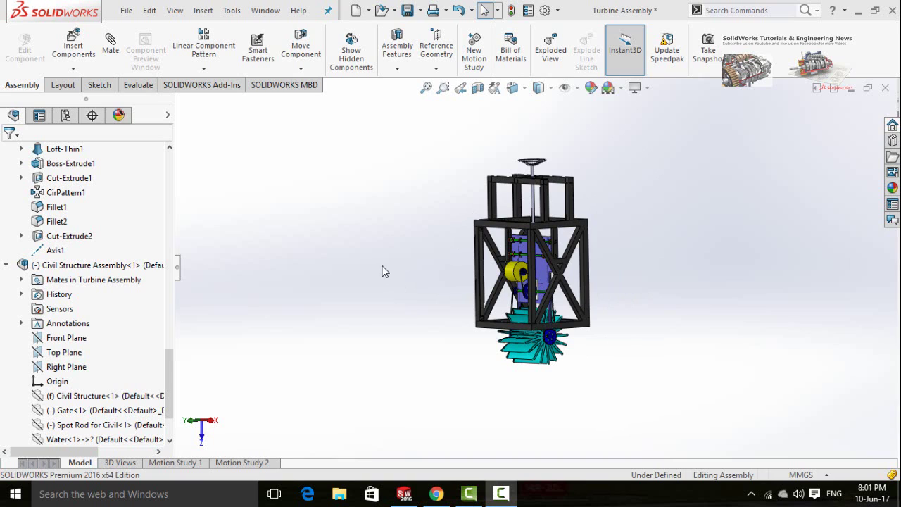
Step: Start a new document using the Drawing template
{"action": "left_click", "coordinate": [127, 11]}
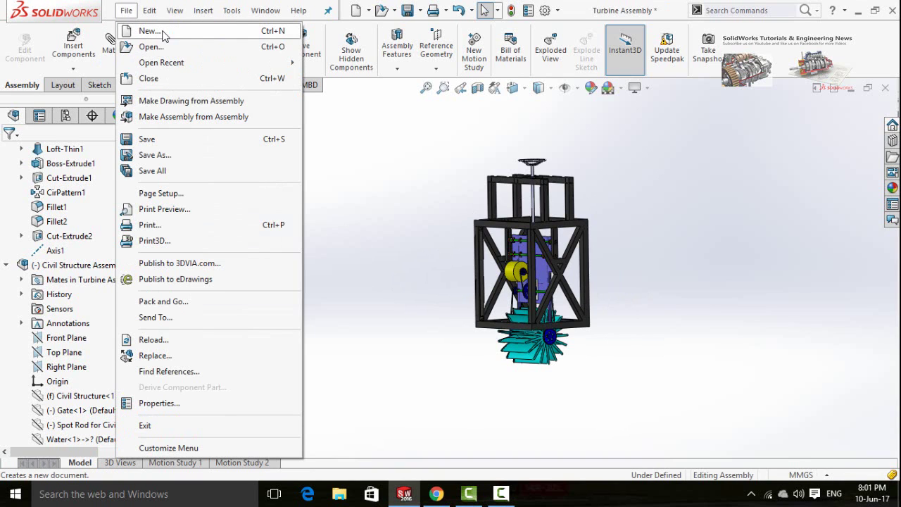
{"action": "left_click", "coordinate": [148, 31]}
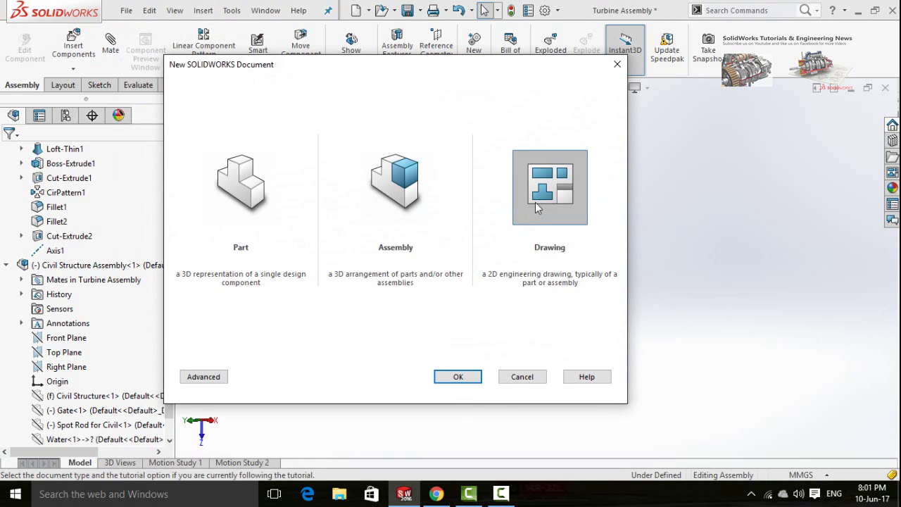
{"action": "left_click", "coordinate": [459, 378]}
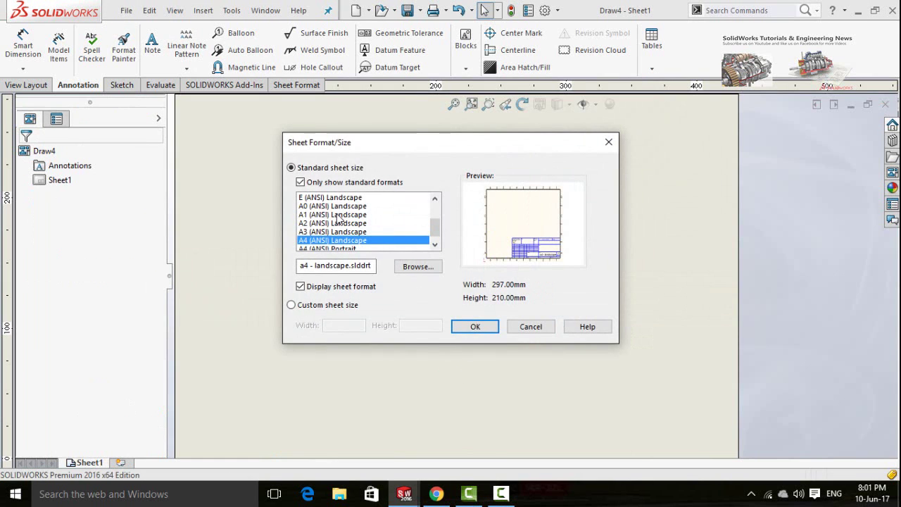
{"action": "scroll", "coordinate": [346, 232], "scroll_direction": "down", "scroll_amount": 1}
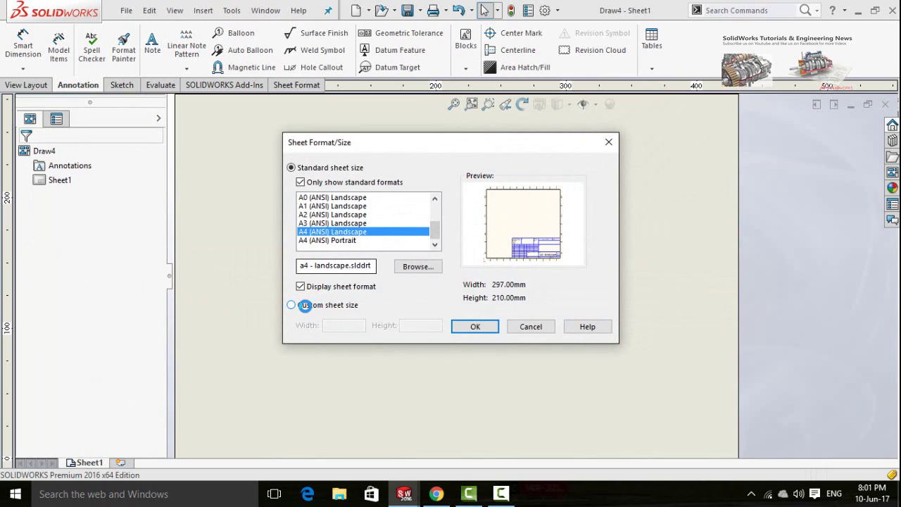
{"action": "left_click", "coordinate": [305, 305]}
{"action": "left_click", "coordinate": [354, 325]}
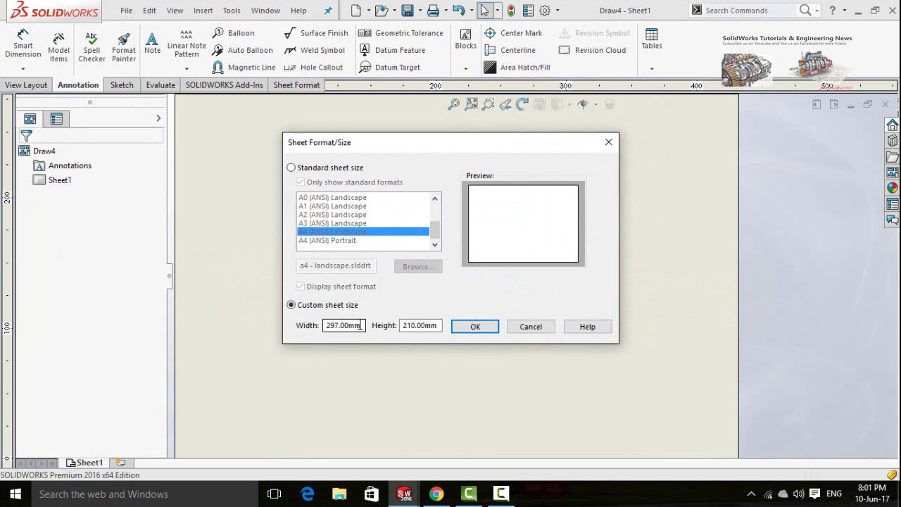
{"action": "double_click", "coordinate": [359, 325]}
{"action": "left_click_drag", "start_coordinate": [440, 326], "coordinate": [394, 325]}
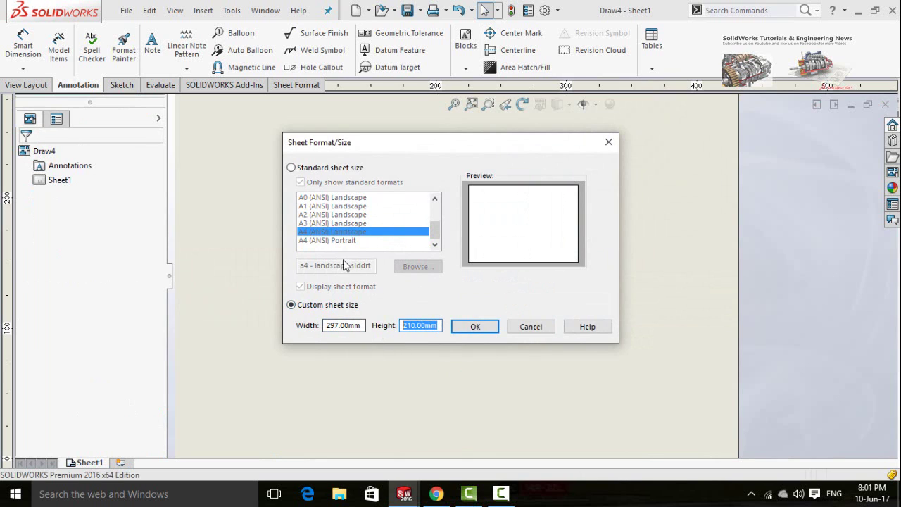
{"action": "left_click", "coordinate": [318, 171]}
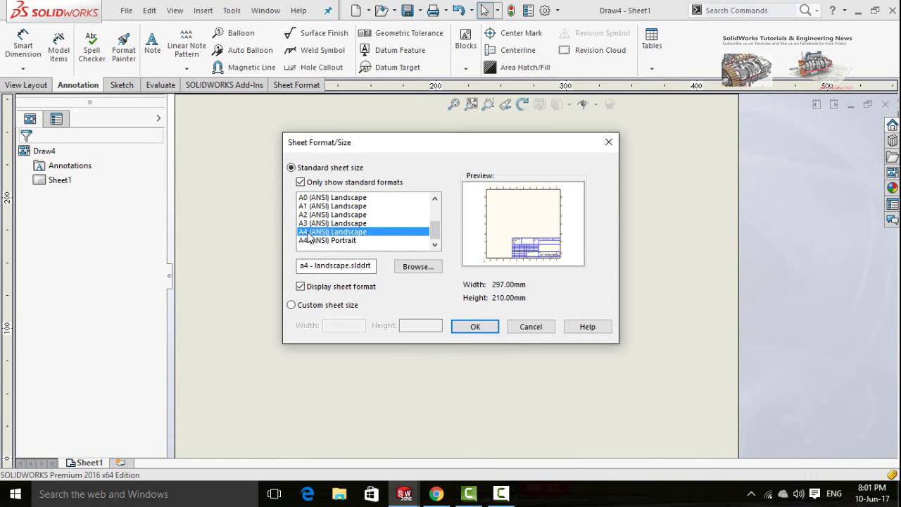
Step: Accept the standard A4 (ANSI) Landscape sheet and place a single model view of Turbine Assembly above the title block, without projected views
{"action": "left_click", "coordinate": [461, 327]}
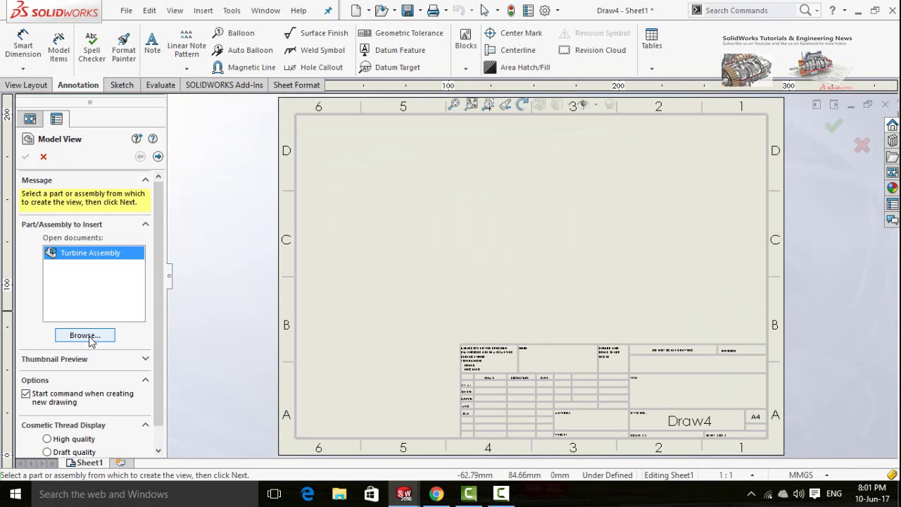
{"action": "double_click", "coordinate": [79, 254]}
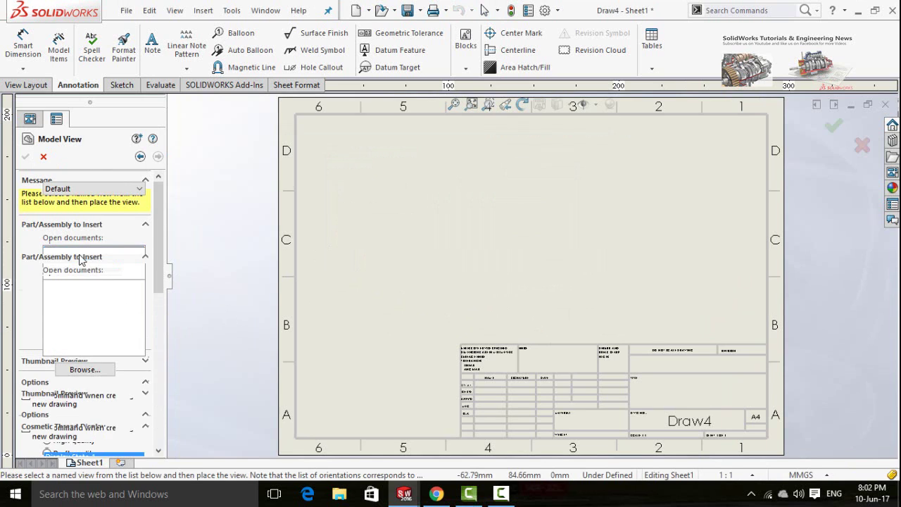
{"action": "scroll", "coordinate": [509, 244], "scroll_direction": "up", "scroll_amount": 2}
{"action": "scroll", "coordinate": [589, 249], "scroll_direction": "down", "scroll_amount": 1}
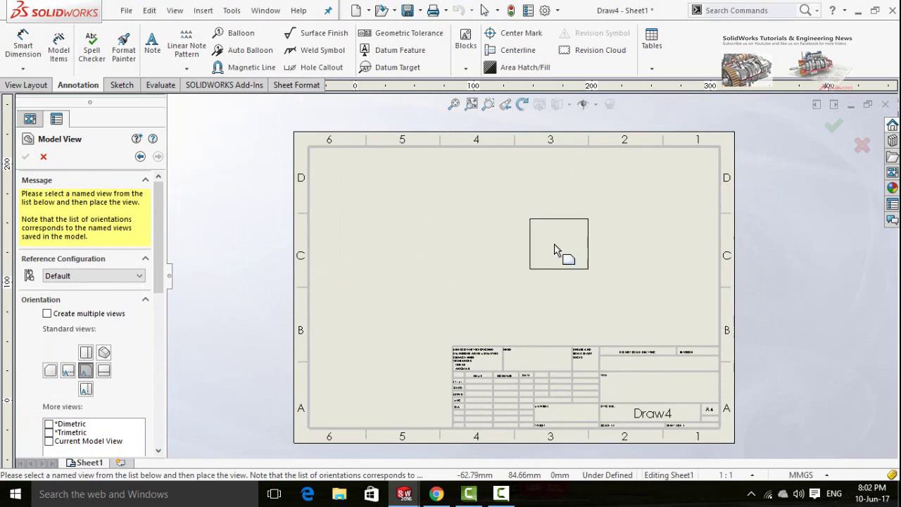
{"action": "left_click", "coordinate": [470, 238]}
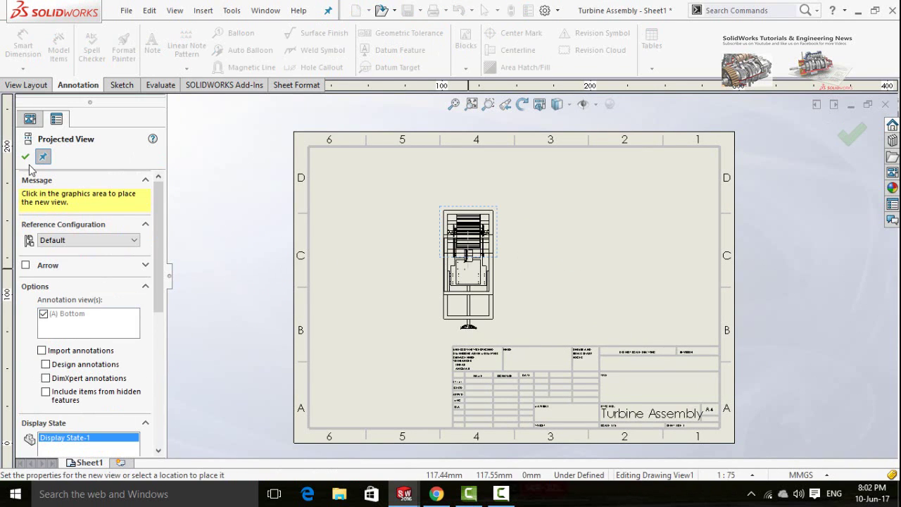
{"action": "left_click", "coordinate": [26, 156]}
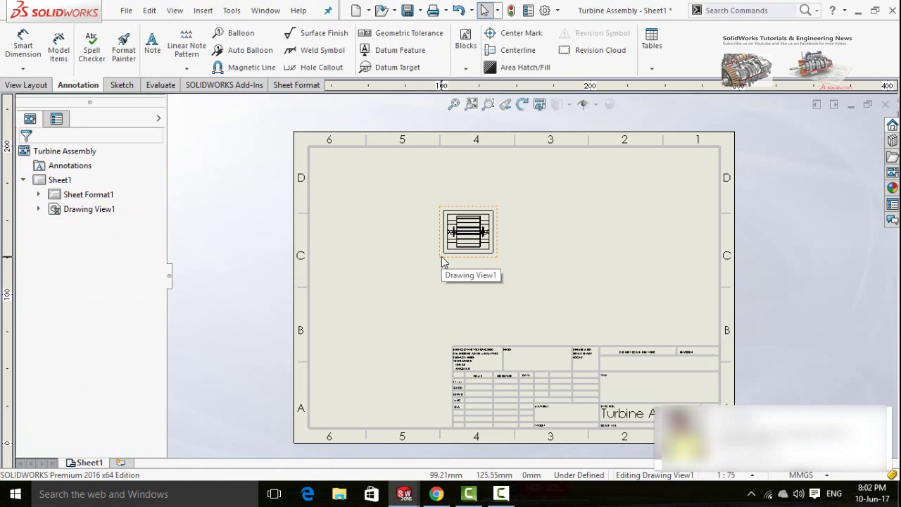
Step: Change the placed assembly view to Isometric orientation with the Shaded With Edges display style
{"action": "left_click", "coordinate": [444, 261]}
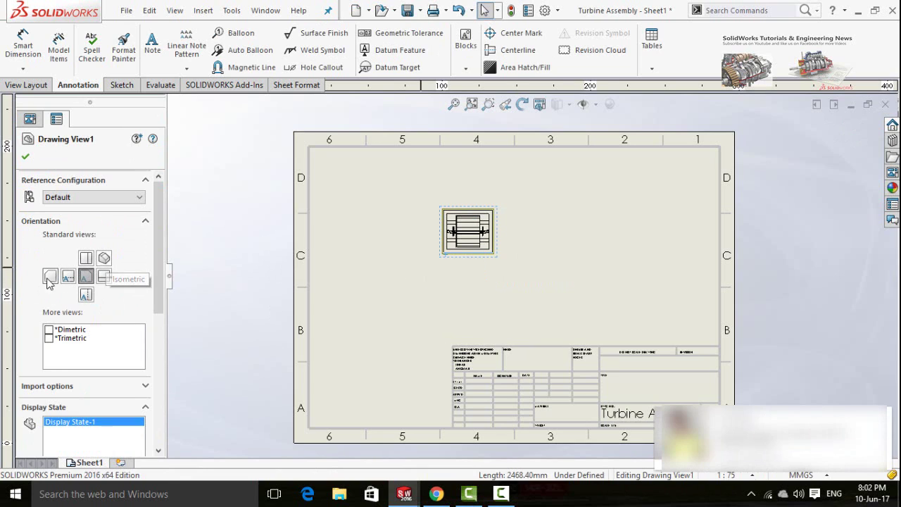
{"action": "left_click", "coordinate": [104, 259]}
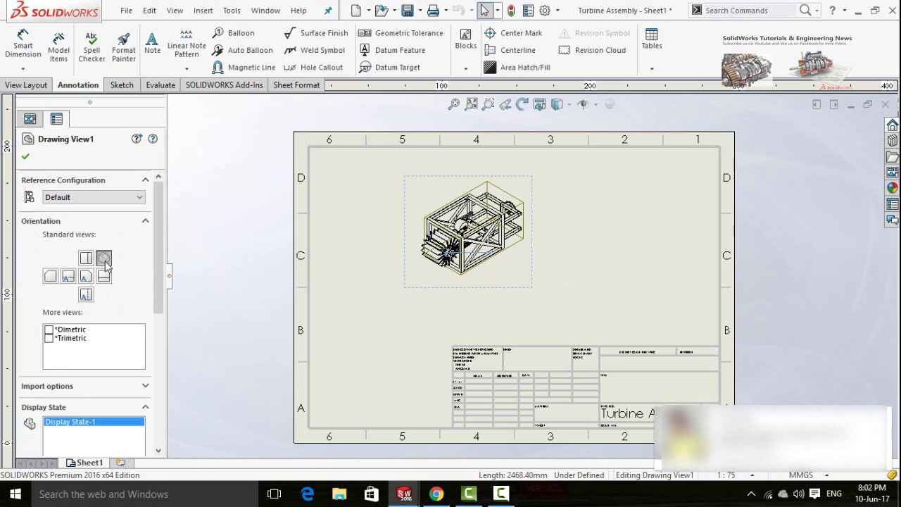
{"action": "left_click_drag", "start_coordinate": [158, 271], "coordinate": [157, 353]}
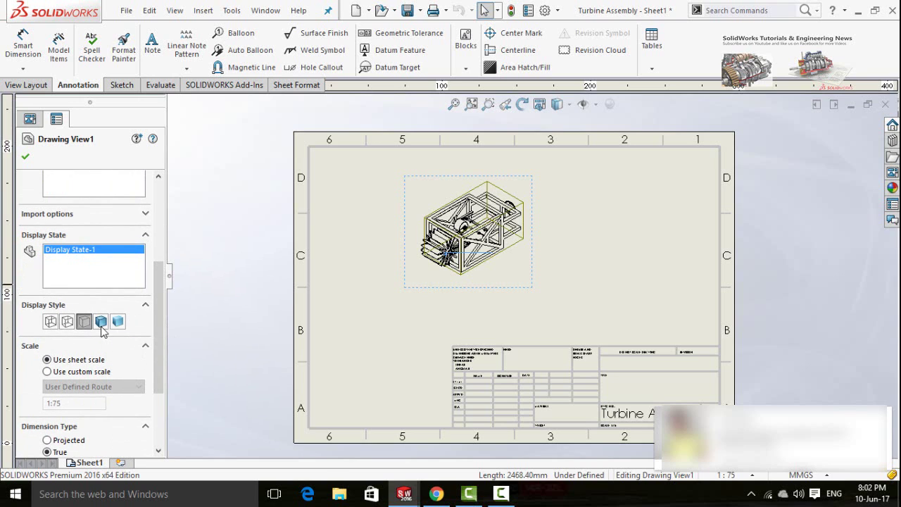
{"action": "left_click", "coordinate": [100, 322]}
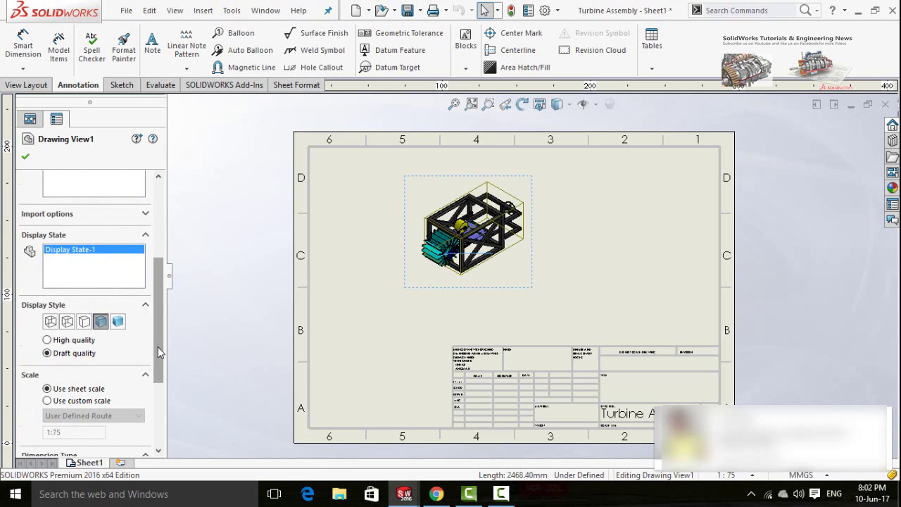
Step: Give the isometric view a user-defined custom scale of 1:30
{"action": "scroll", "coordinate": [158, 346], "scroll_direction": "down", "scroll_amount": 3}
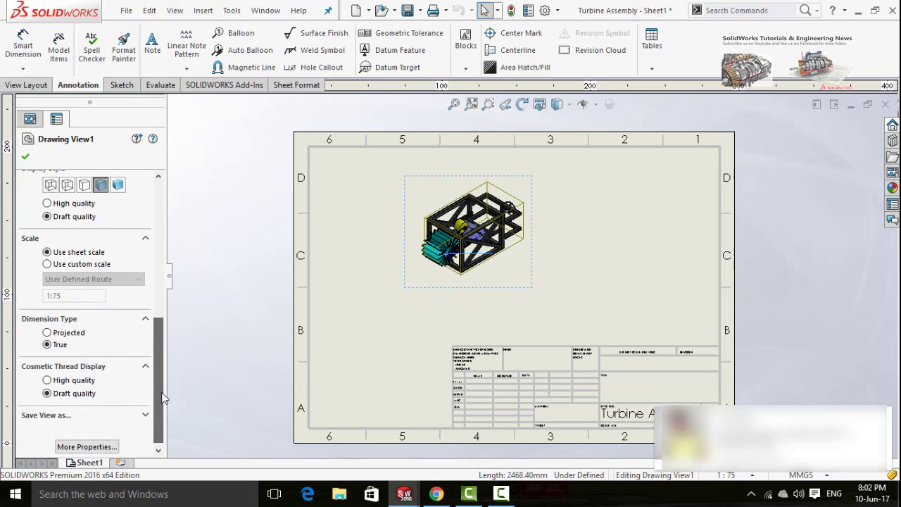
{"action": "left_click", "coordinate": [83, 265]}
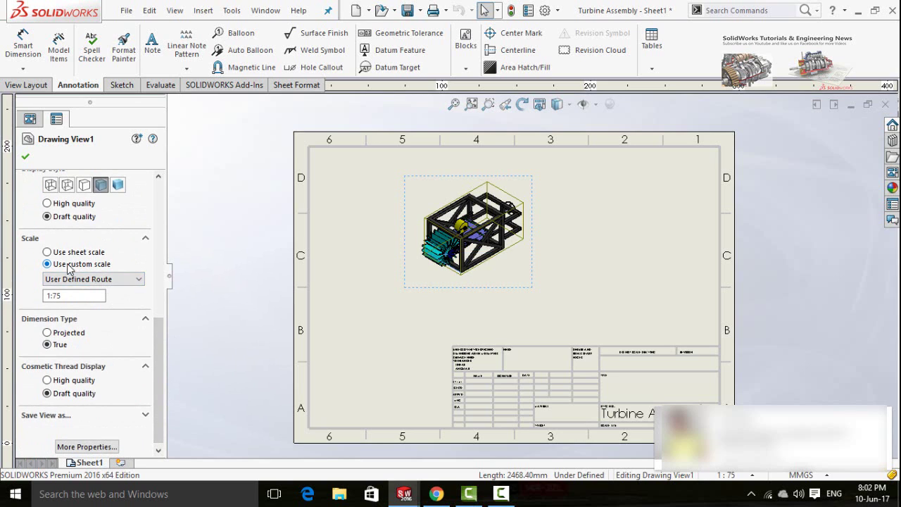
{"action": "left_click", "coordinate": [86, 281]}
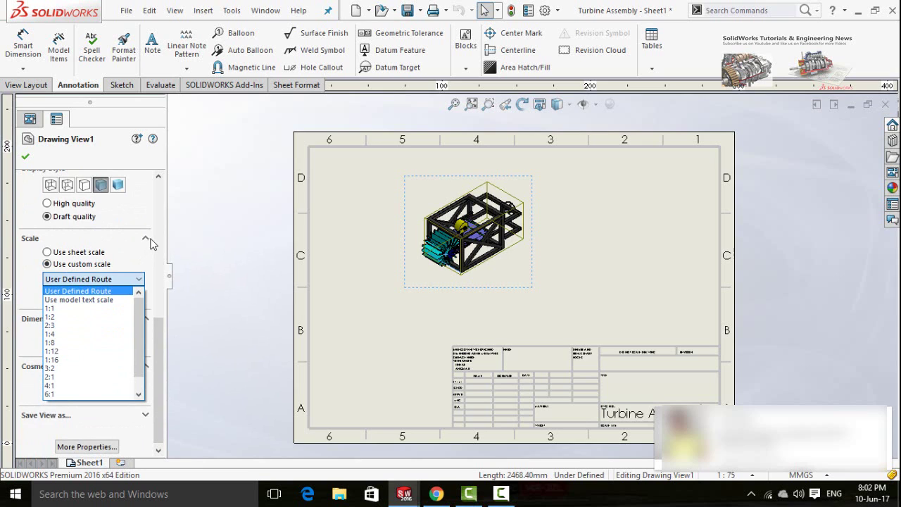
{"action": "left_click", "coordinate": [77, 291]}
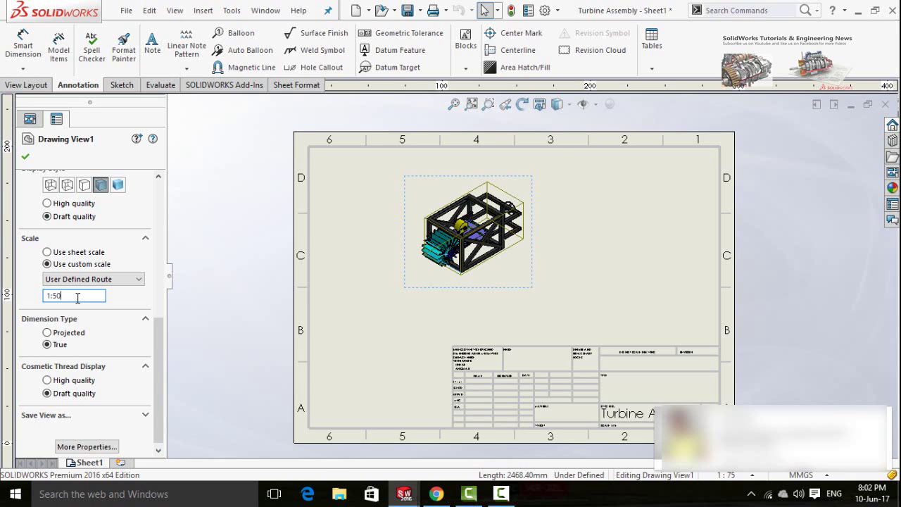
{"action": "key", "text": "Return"}
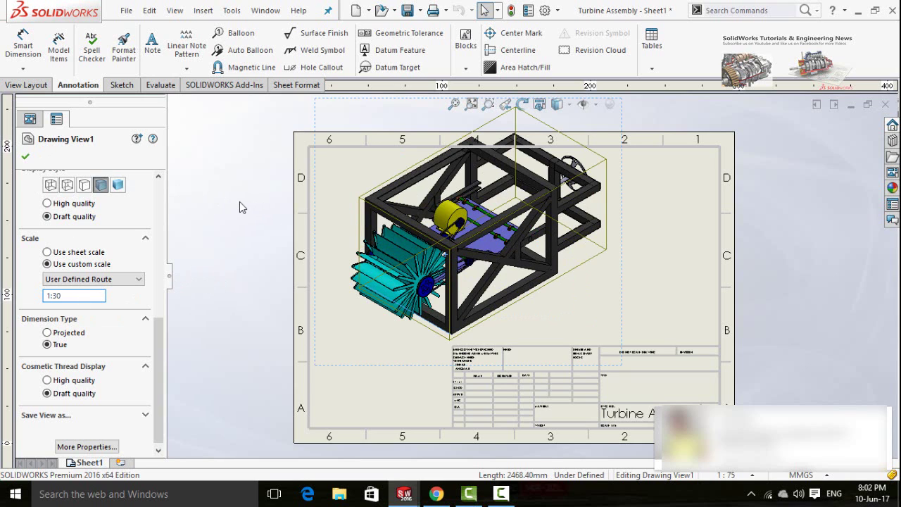
{"action": "left_click", "coordinate": [287, 201]}
Step: Move the isometric view down so that the whole assembly lies within the sheet's upper border
{"action": "scroll", "coordinate": [525, 284], "scroll_direction": "up", "scroll_amount": 2}
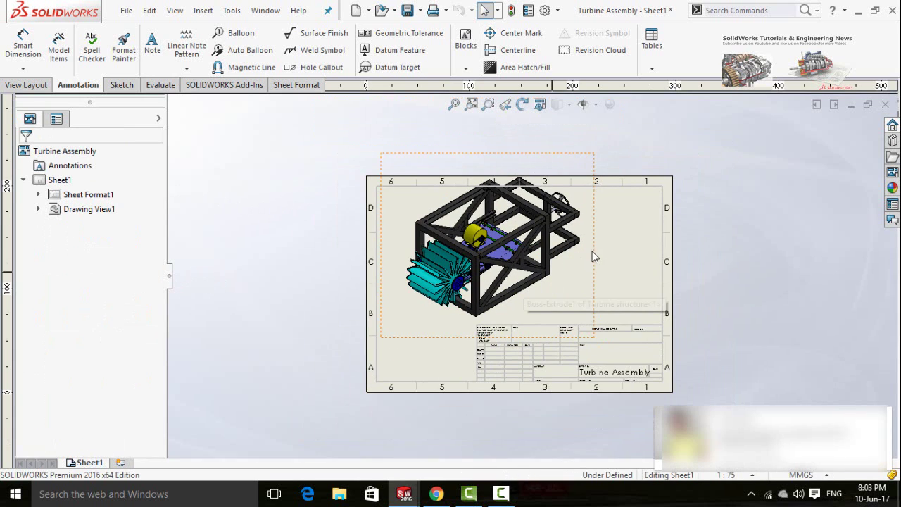
{"action": "scroll", "coordinate": [593, 257], "scroll_direction": "down", "scroll_amount": 1}
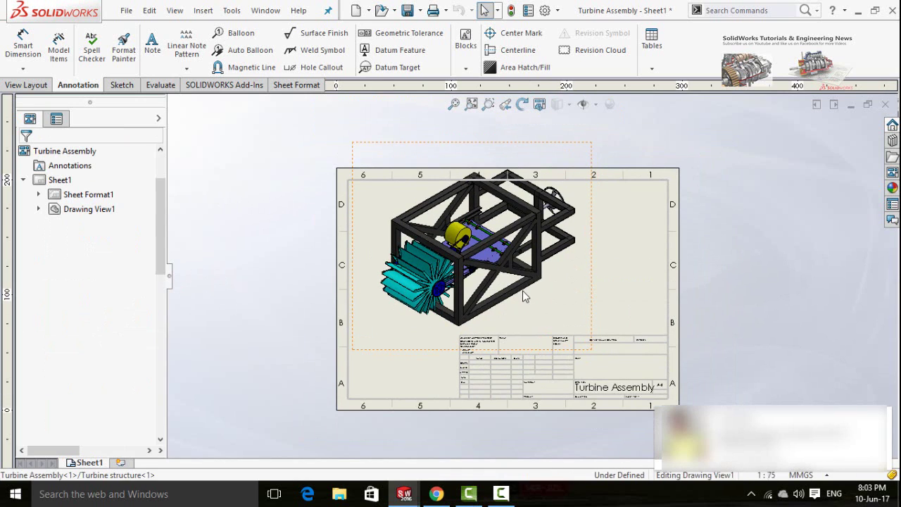
{"action": "left_click", "coordinate": [525, 295]}
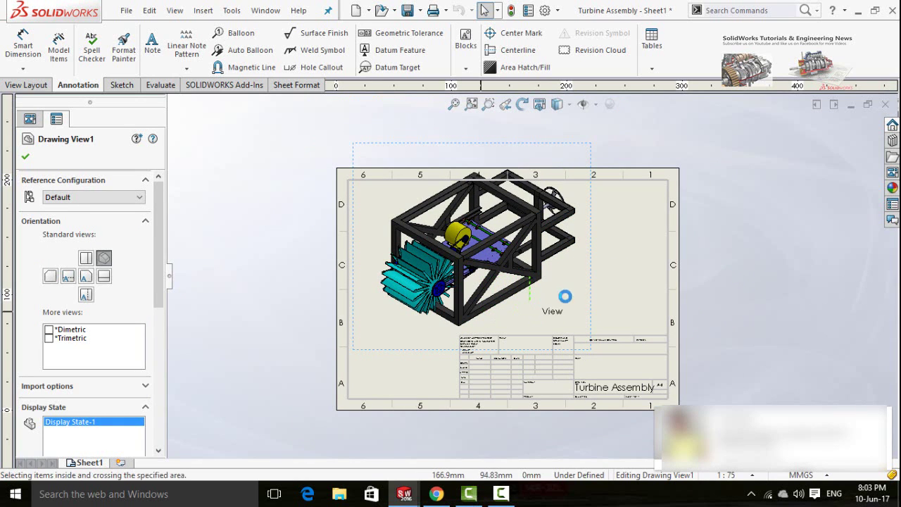
{"action": "mouse_move", "coordinate": [549, 222]}
{"action": "left_mouse_down"}
{"action": "mouse_move", "coordinate": [517, 274]}
{"action": "mouse_move", "coordinate": [559, 246]}
{"action": "left_mouse_up"}
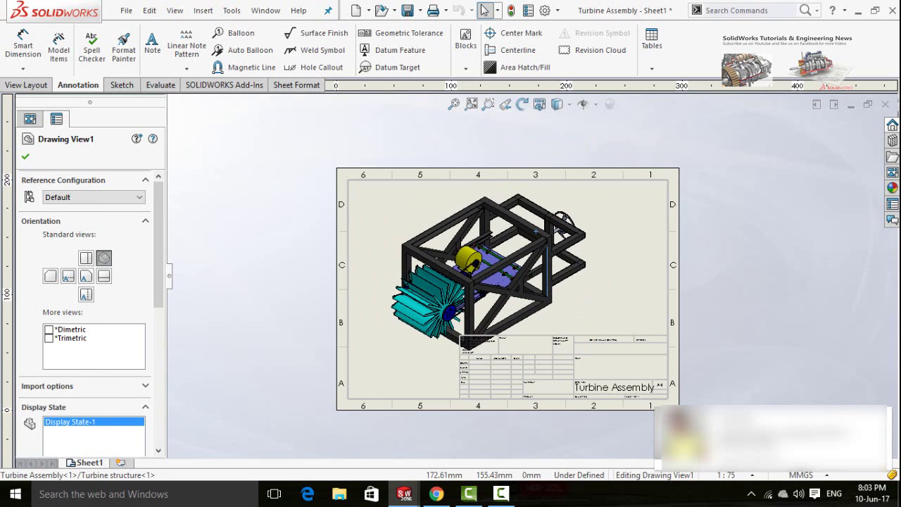
Step: Rotate the isometric drawing view freehand by about 23.6 degrees
{"action": "left_click", "coordinate": [512, 314]}
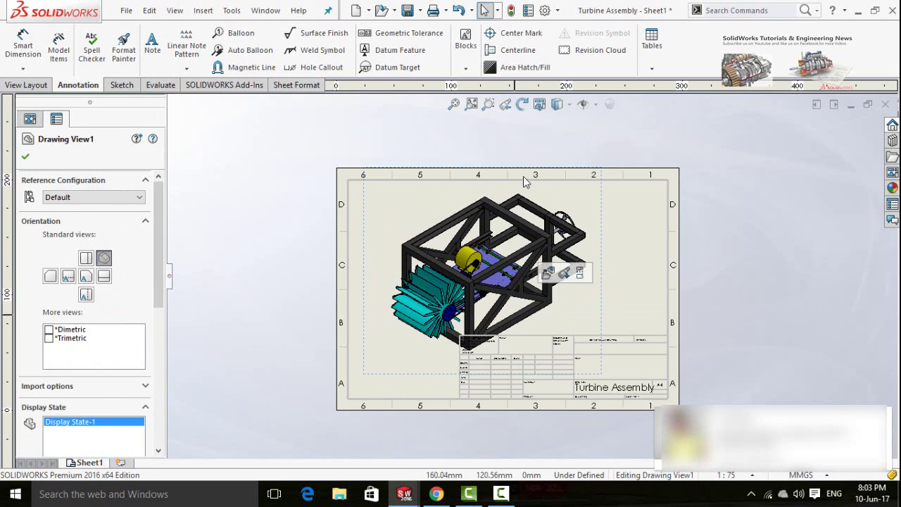
{"action": "left_click", "coordinate": [522, 106]}
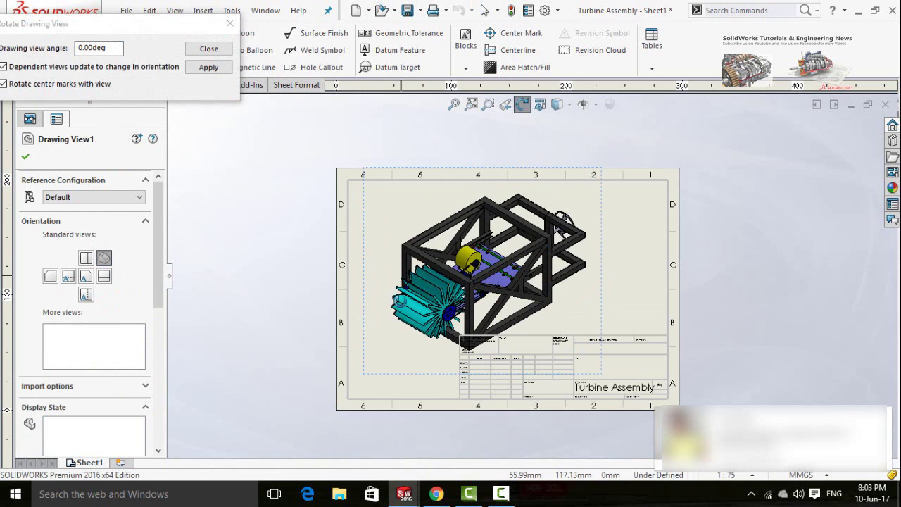
{"action": "mouse_move", "coordinate": [399, 284]}
{"action": "left_mouse_down"}
{"action": "mouse_move", "coordinate": [401, 307]}
{"action": "mouse_move", "coordinate": [485, 344]}
{"action": "mouse_move", "coordinate": [567, 319]}
{"action": "mouse_move", "coordinate": [578, 289]}
{"action": "mouse_move", "coordinate": [576, 232]}
{"action": "mouse_move", "coordinate": [529, 180]}
{"action": "mouse_move", "coordinate": [545, 246]}
{"action": "left_mouse_up"}
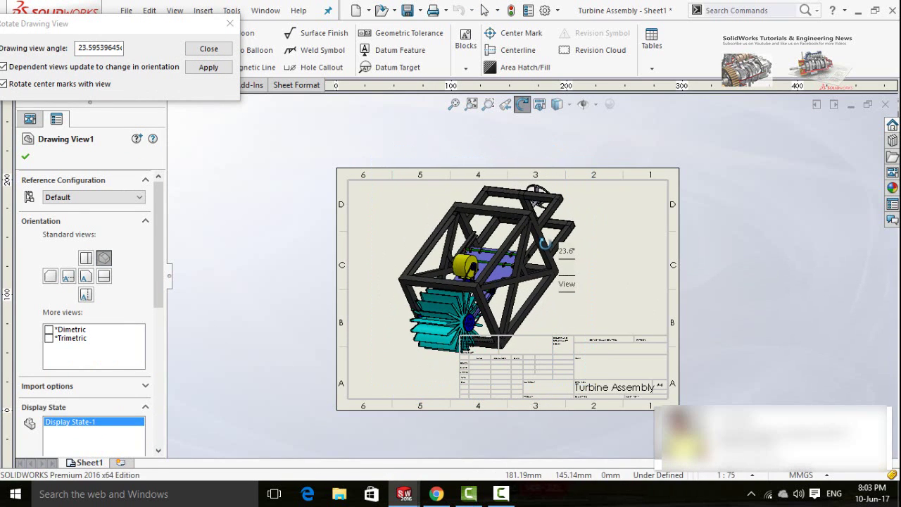
{"action": "left_click", "coordinate": [208, 50]}
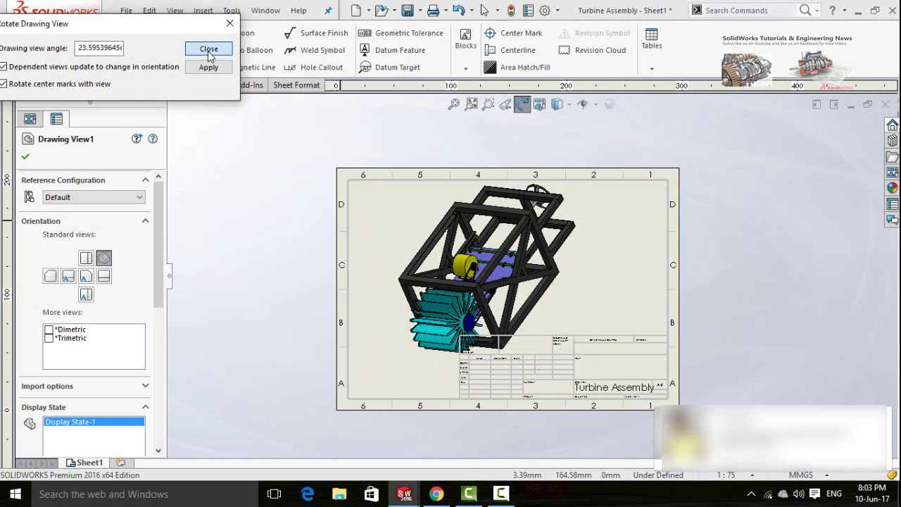
Step: Set the rotated view's custom scale to 1:40
{"action": "left_click", "coordinate": [497, 241]}
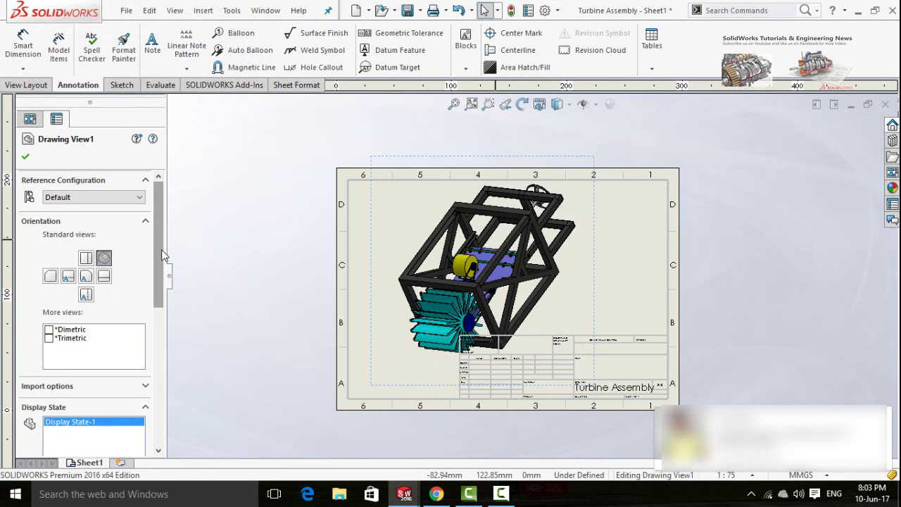
{"action": "left_click_drag", "start_coordinate": [160, 259], "coordinate": [160, 383]}
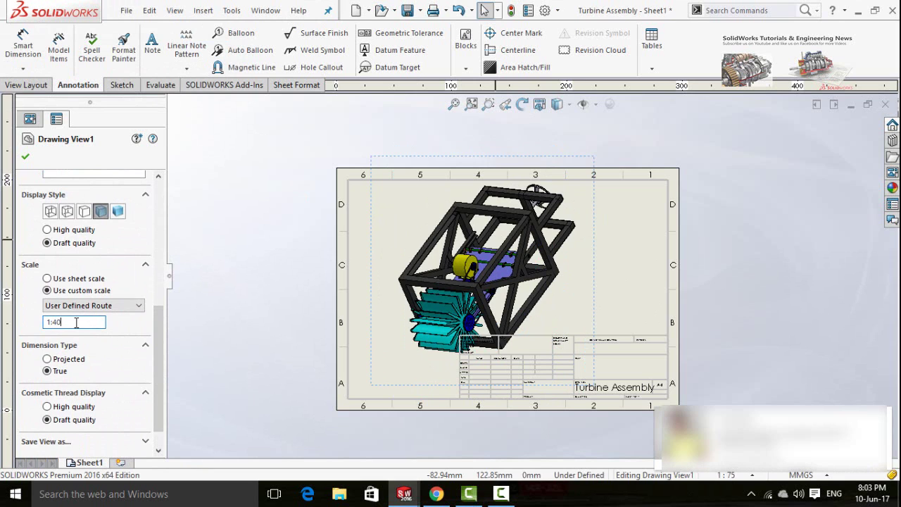
{"action": "key", "text": "Return"}
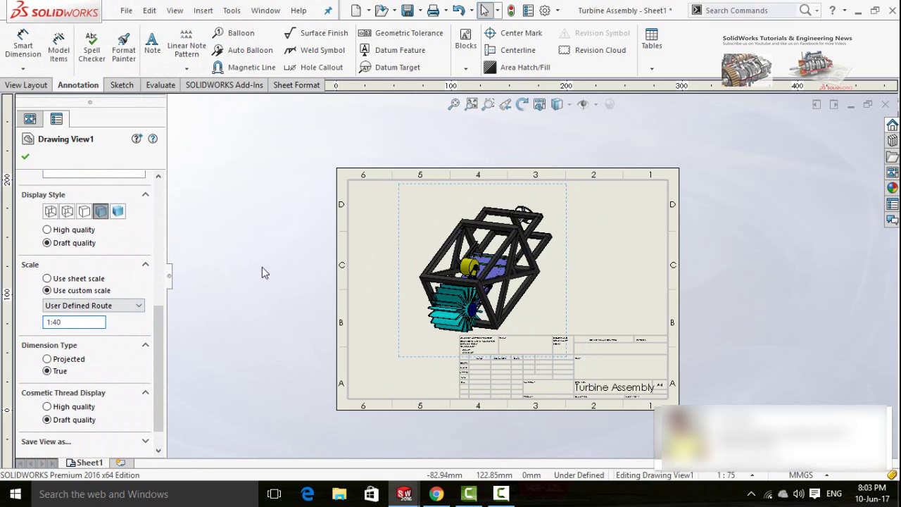
{"action": "scroll", "coordinate": [598, 303], "scroll_direction": "down", "scroll_amount": 2}
{"action": "left_click", "coordinate": [586, 300]}
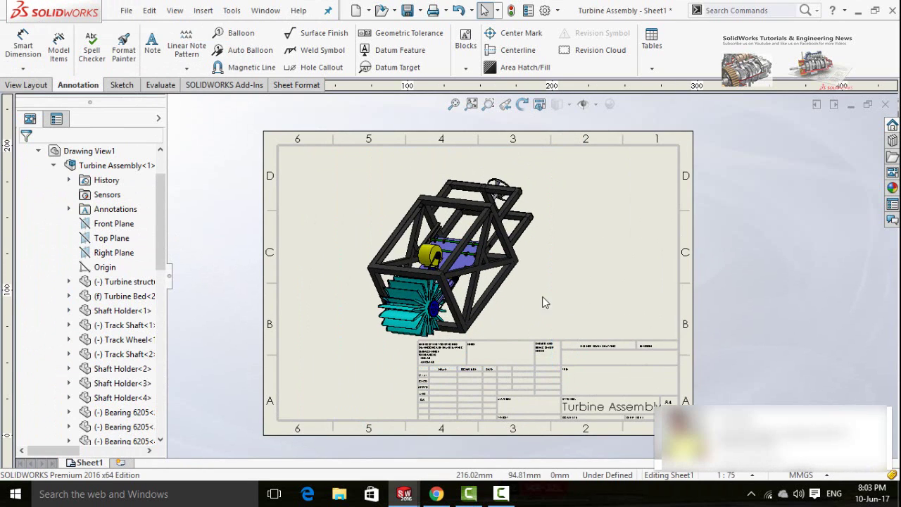
Step: Set up a balloon annotation with border style None and File Name as the balloon text
{"action": "scroll", "coordinate": [541, 296], "scroll_direction": "up", "scroll_amount": 3}
{"action": "scroll", "coordinate": [521, 299], "scroll_direction": "down", "scroll_amount": 3}
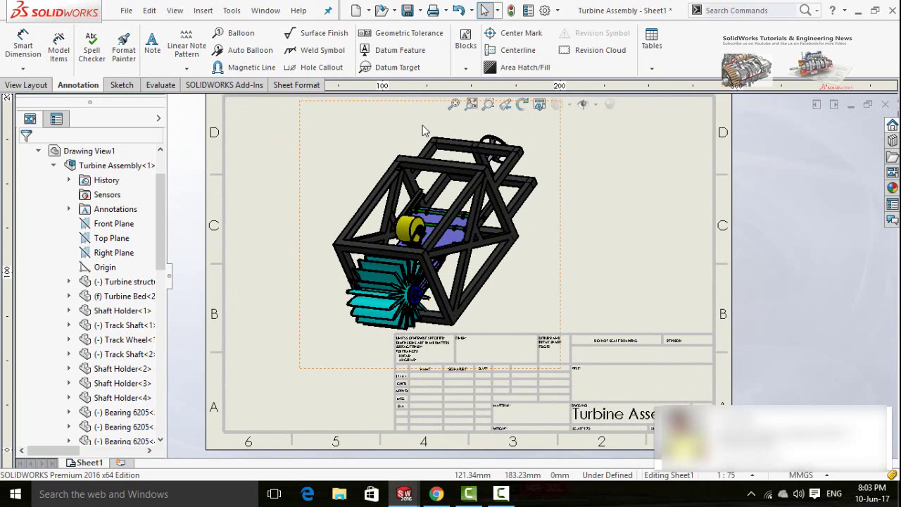
{"action": "left_click", "coordinate": [236, 38]}
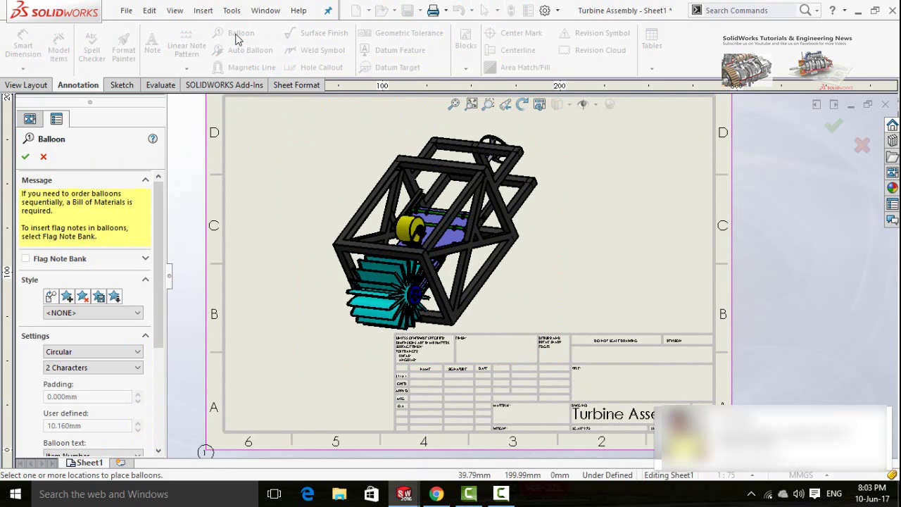
{"action": "scroll", "coordinate": [158, 211], "scroll_direction": "down", "scroll_amount": 3}
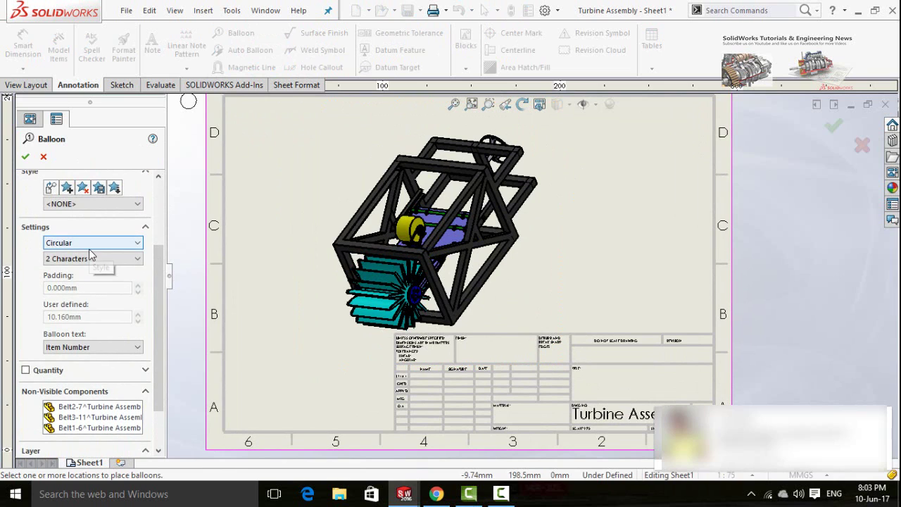
{"action": "left_click", "coordinate": [72, 245]}
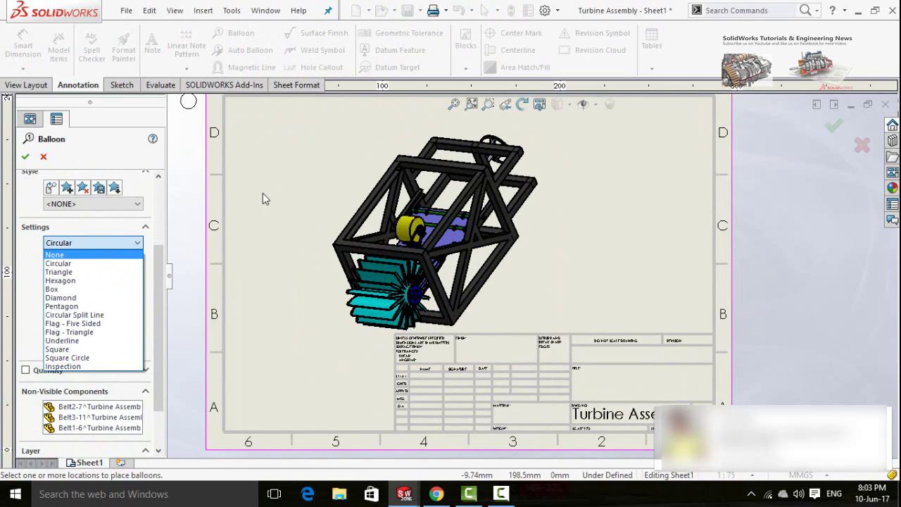
{"action": "left_click", "coordinate": [62, 264]}
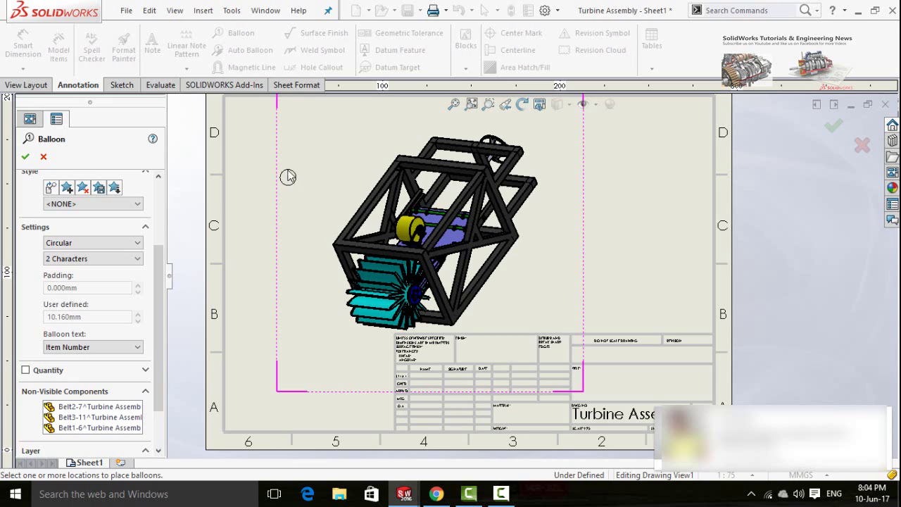
{"action": "left_click", "coordinate": [113, 242]}
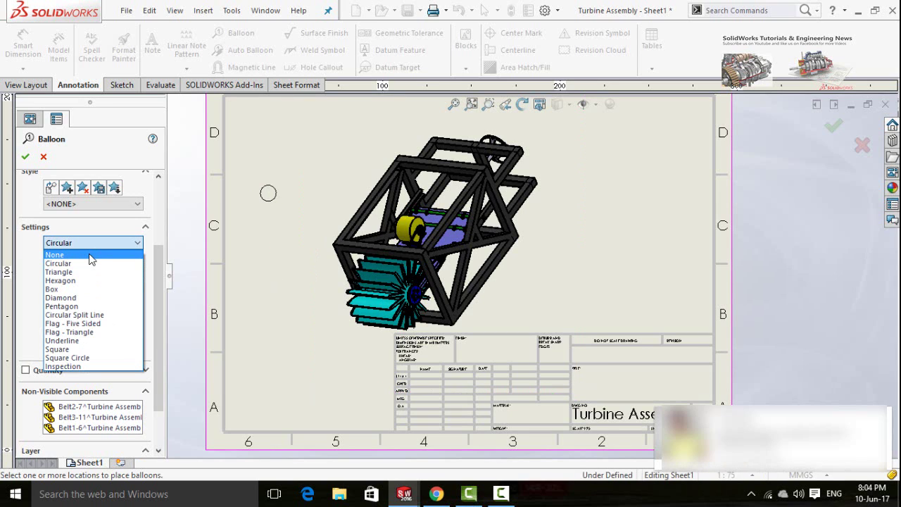
{"action": "left_click", "coordinate": [90, 259]}
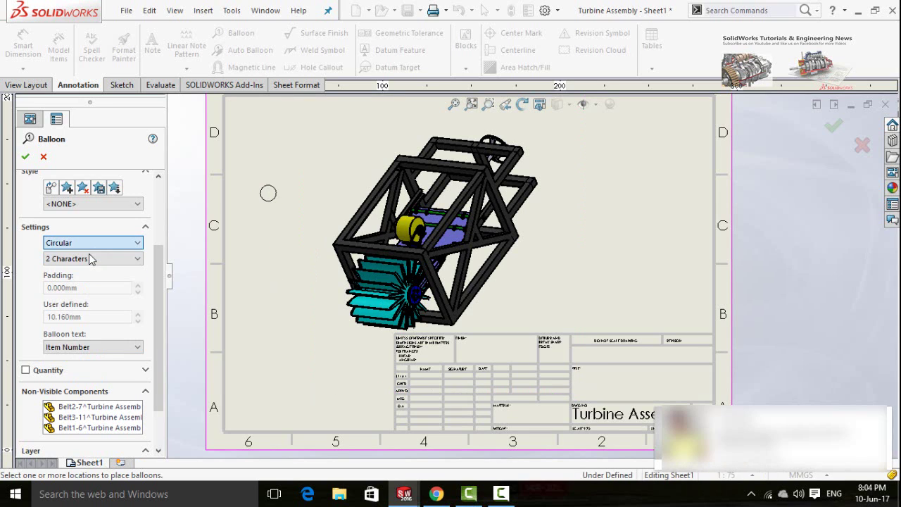
{"action": "left_click_drag", "start_coordinate": [163, 293], "coordinate": [158, 352]}
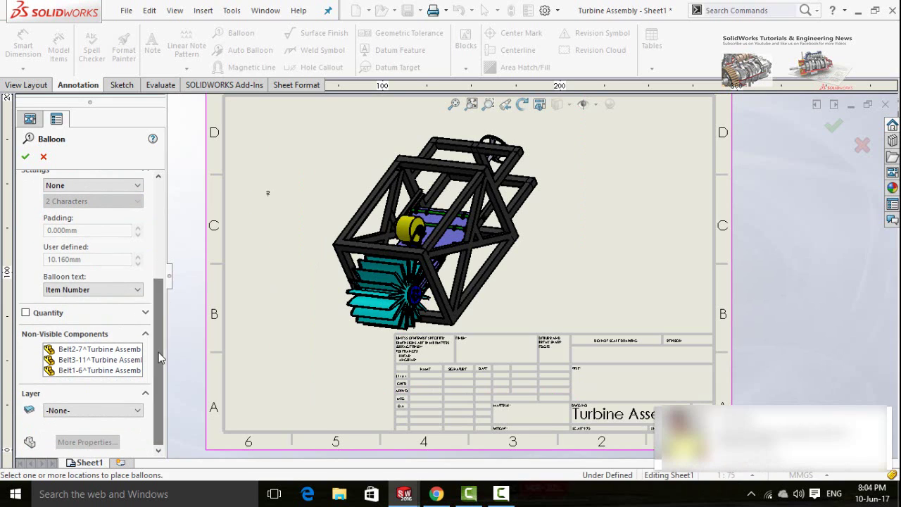
{"action": "left_click", "coordinate": [82, 290]}
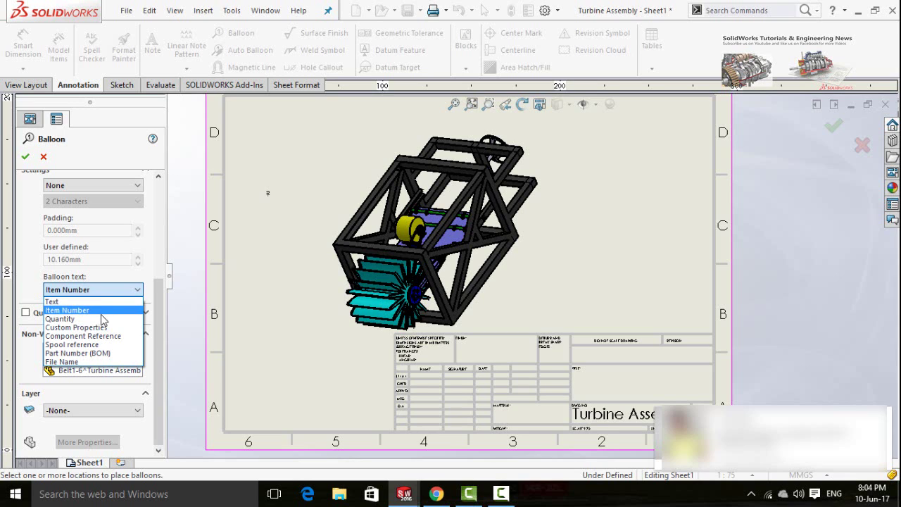
{"action": "left_click", "coordinate": [85, 361]}
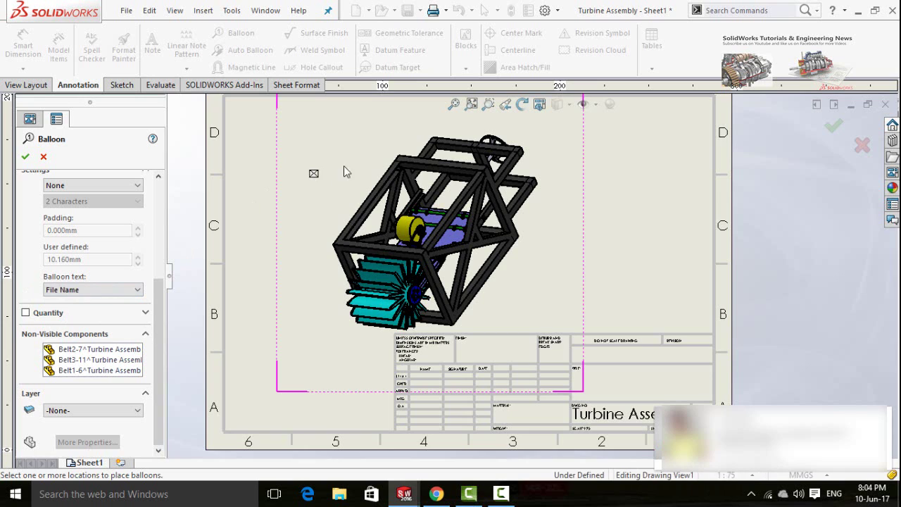
Step: Attach balloons to the turbine structure's upper frame and the cyan runner, placing both labels to the left of the assembly
{"action": "scroll", "coordinate": [396, 157], "scroll_direction": "down", "scroll_amount": 2}
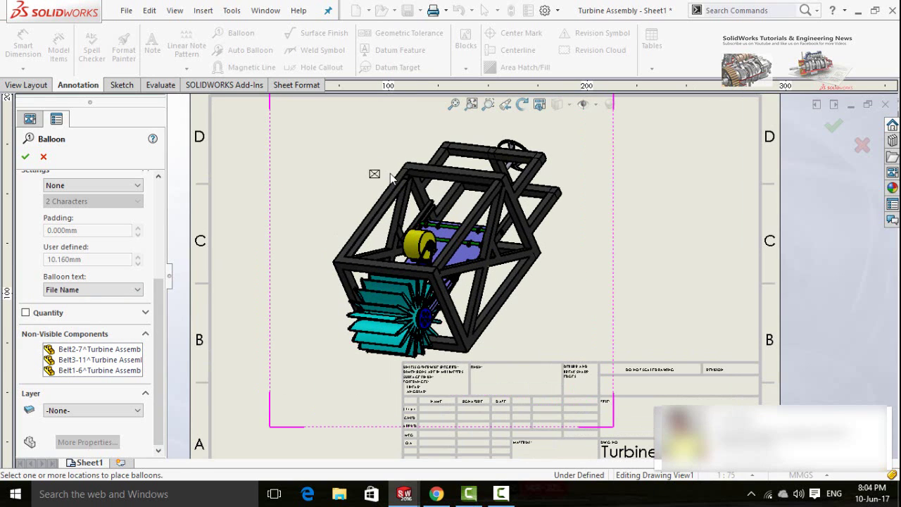
{"action": "left_click", "coordinate": [390, 184]}
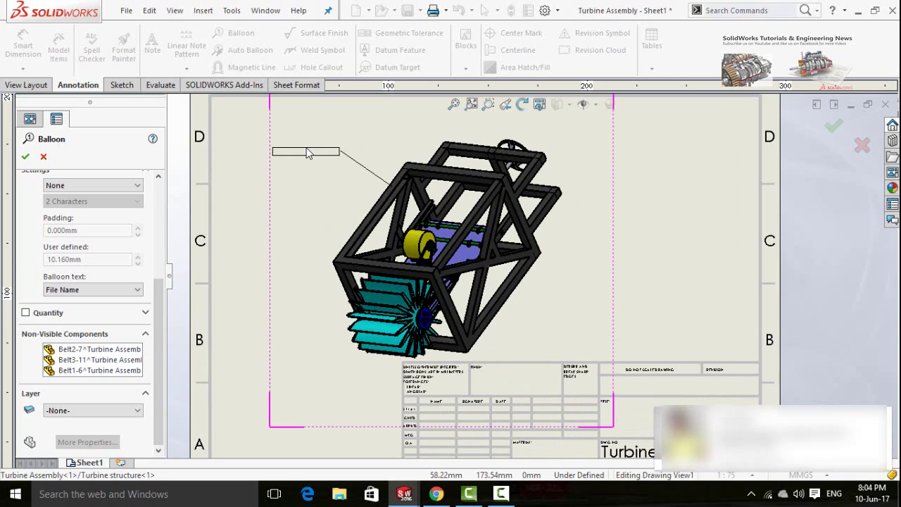
{"action": "left_click", "coordinate": [307, 154]}
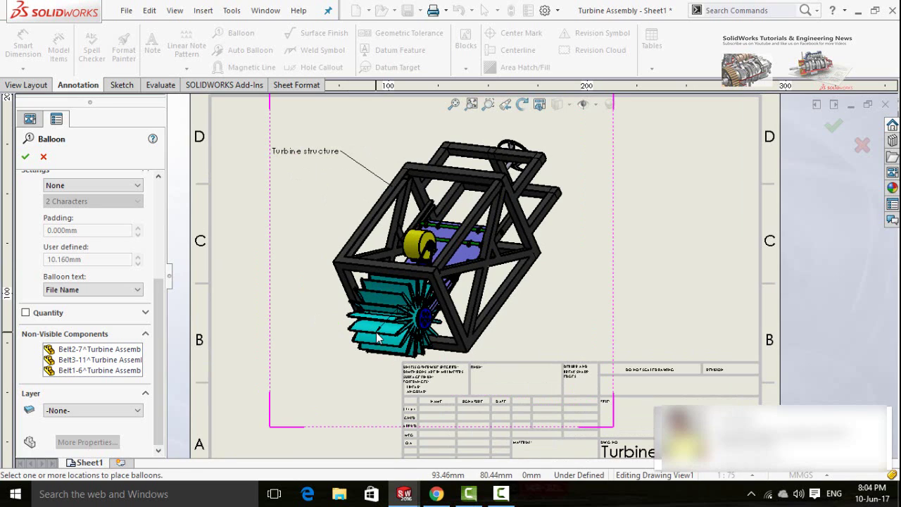
{"action": "left_click", "coordinate": [352, 342]}
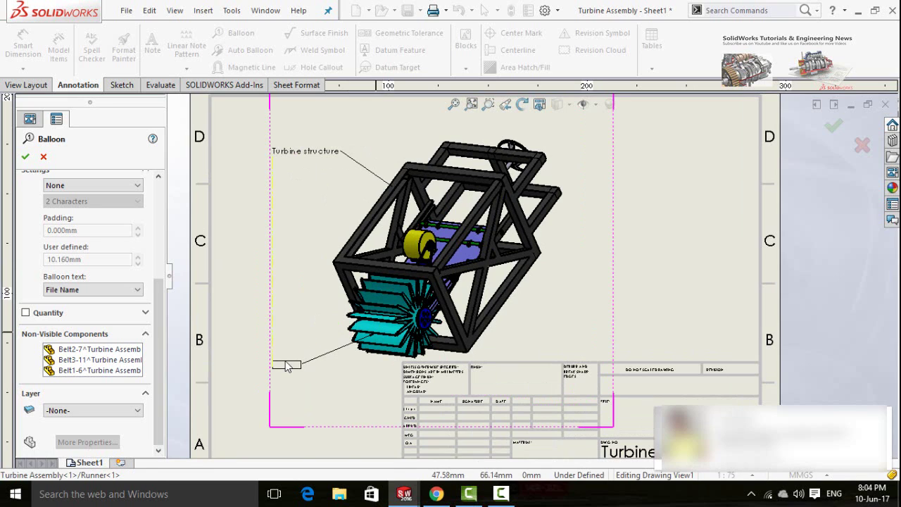
{"action": "left_click", "coordinate": [285, 365]}
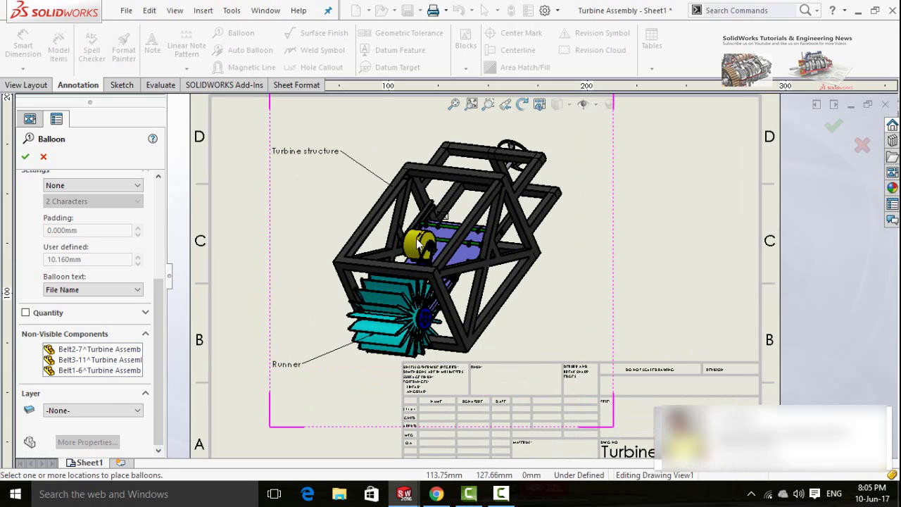
Step: Add balloons for the yellow generator, labelled left of the assembly, and for the turbine bed, labelled on its right
{"action": "left_click", "coordinate": [386, 231]}
{"action": "left_click", "coordinate": [270, 206]}
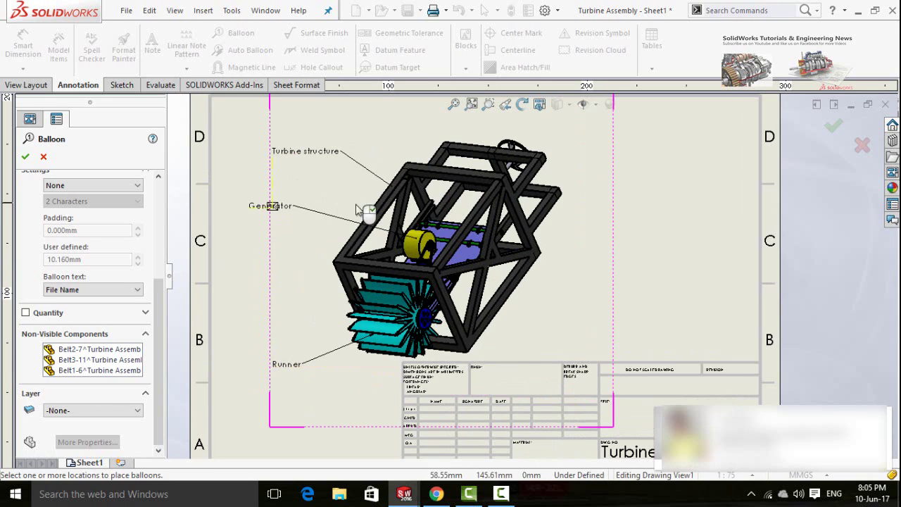
{"action": "left_click", "coordinate": [463, 259]}
{"action": "left_click", "coordinate": [583, 230]}
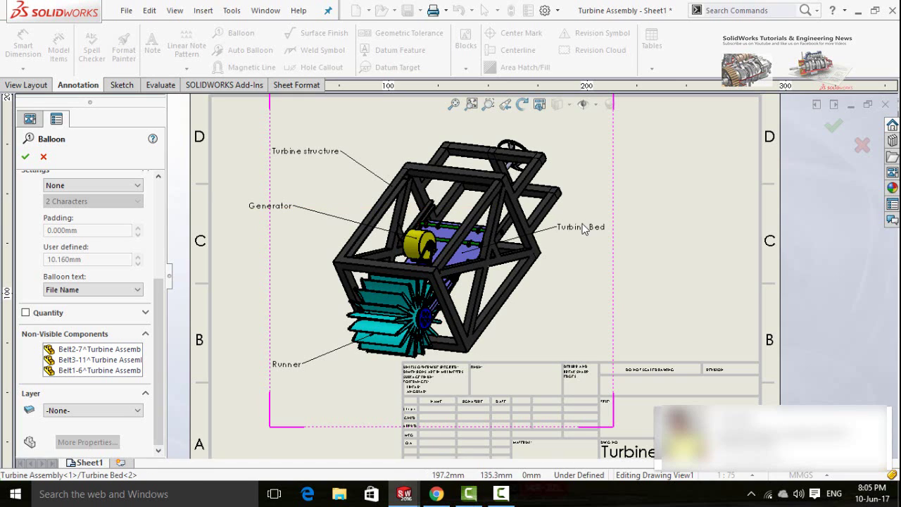
Step: Add balloons for the belt at the runner's hub and for the main turbine pulley, placing both labels right of the frame, and finish ballooning
{"action": "left_click", "coordinate": [425, 320]}
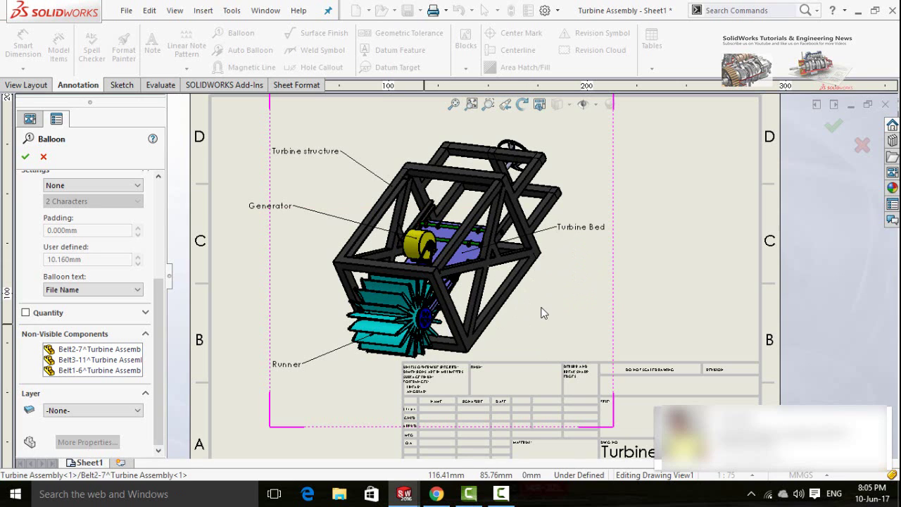
{"action": "left_click", "coordinate": [549, 329]}
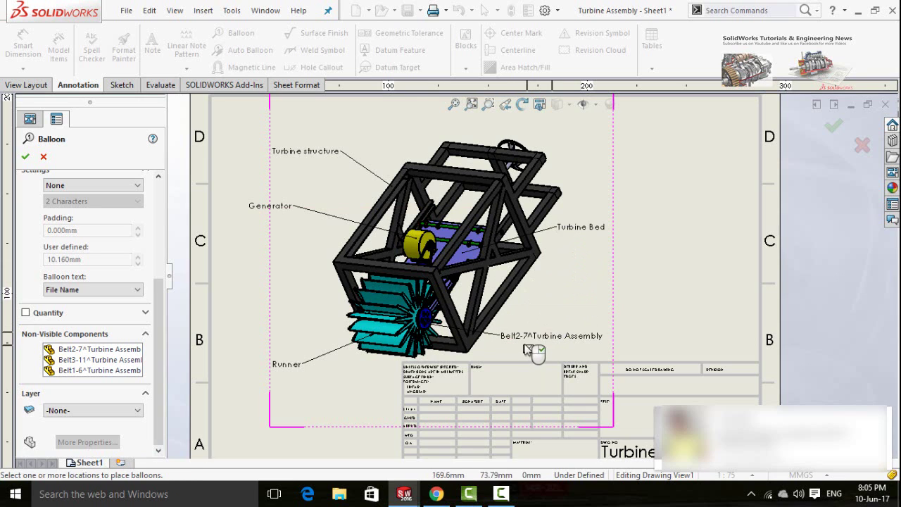
{"action": "scroll", "coordinate": [528, 310], "scroll_direction": "up", "scroll_amount": 2}
{"action": "scroll", "coordinate": [507, 324], "scroll_direction": "down", "scroll_amount": 5}
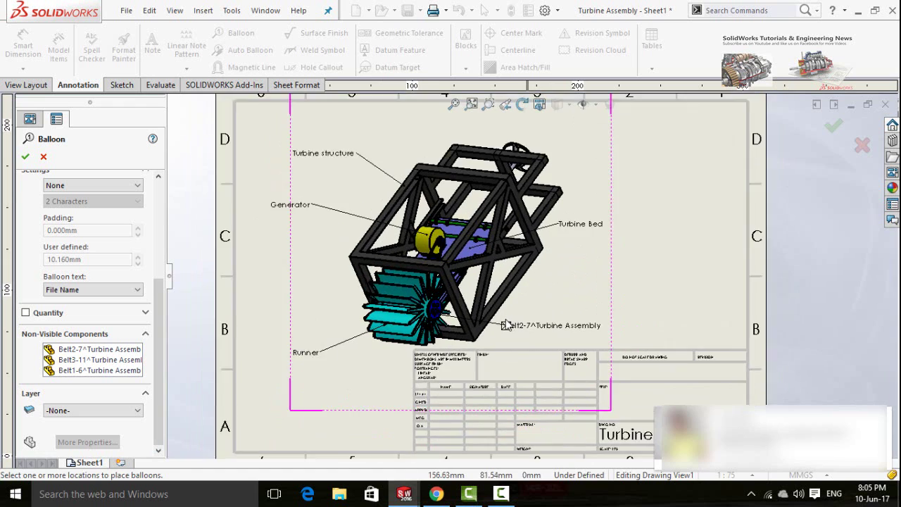
{"action": "scroll", "coordinate": [392, 318], "scroll_direction": "down", "scroll_amount": 1}
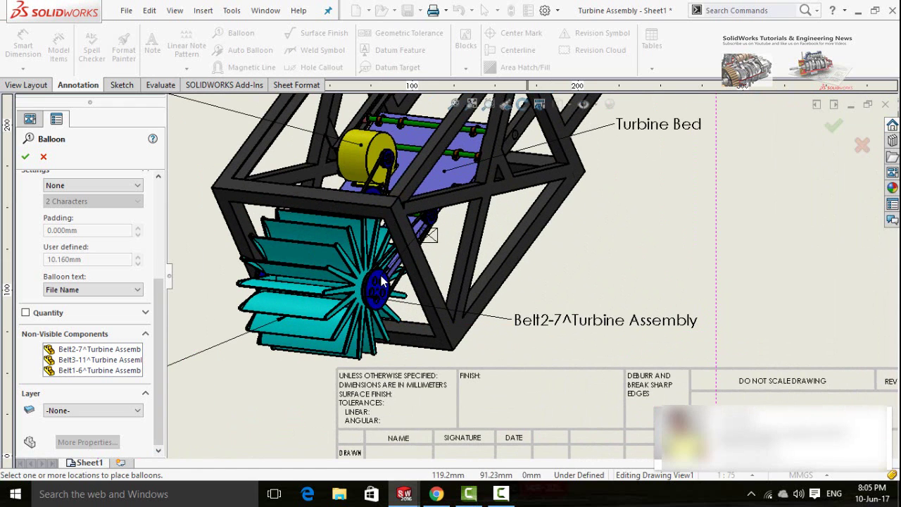
{"action": "left_click", "coordinate": [446, 239]}
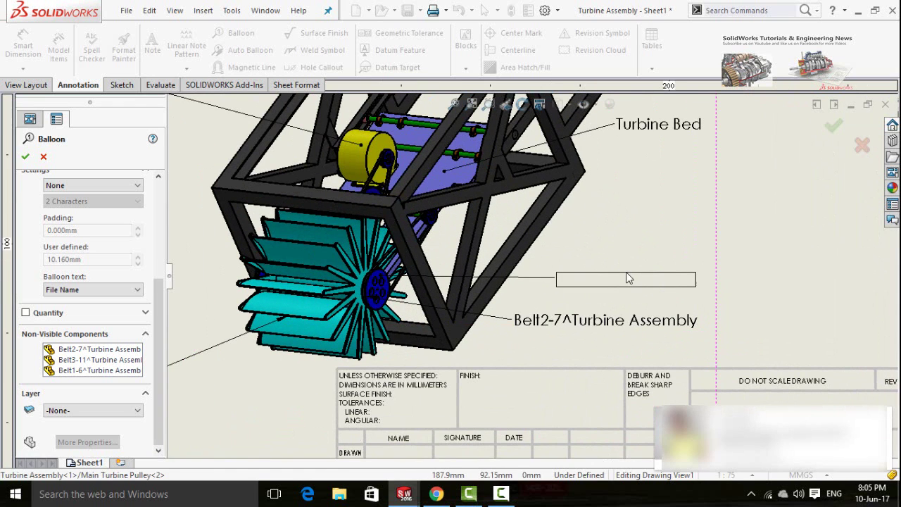
{"action": "left_click", "coordinate": [638, 280]}
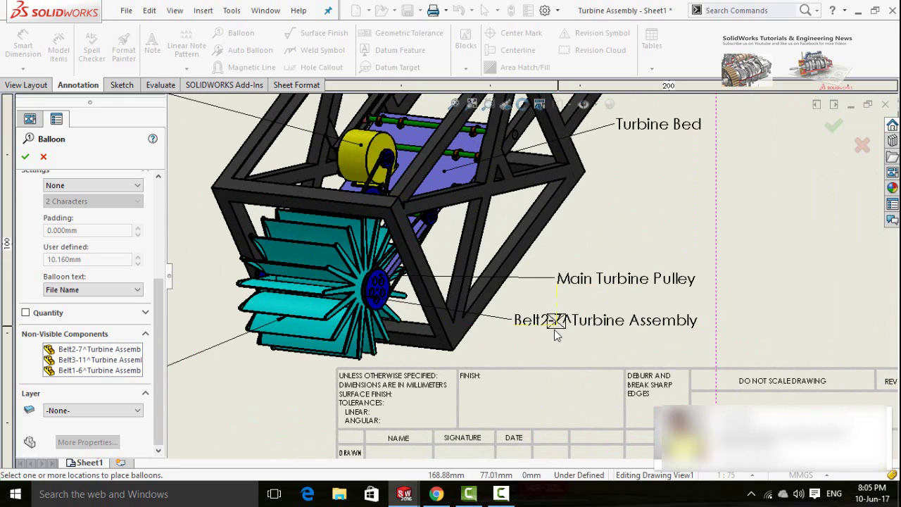
{"action": "scroll", "coordinate": [465, 301], "scroll_direction": "up", "scroll_amount": 3}
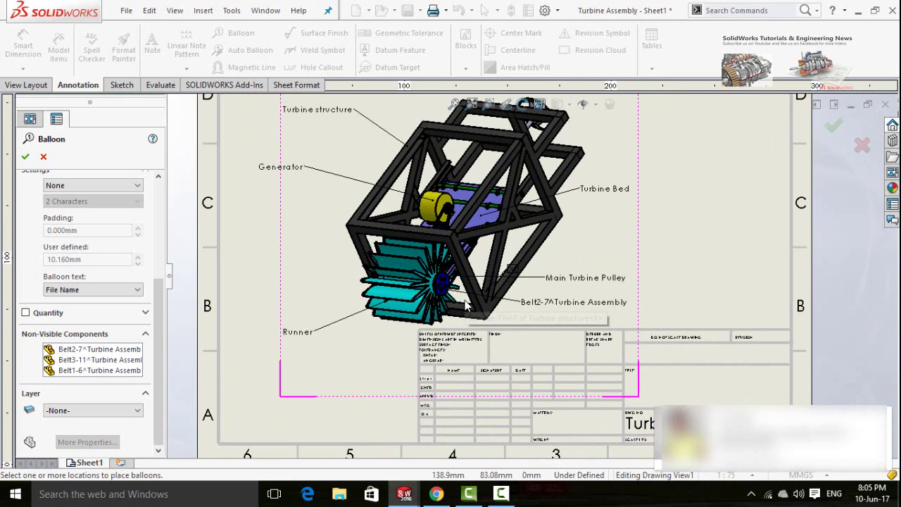
{"action": "scroll", "coordinate": [587, 218], "scroll_direction": "up", "scroll_amount": 3}
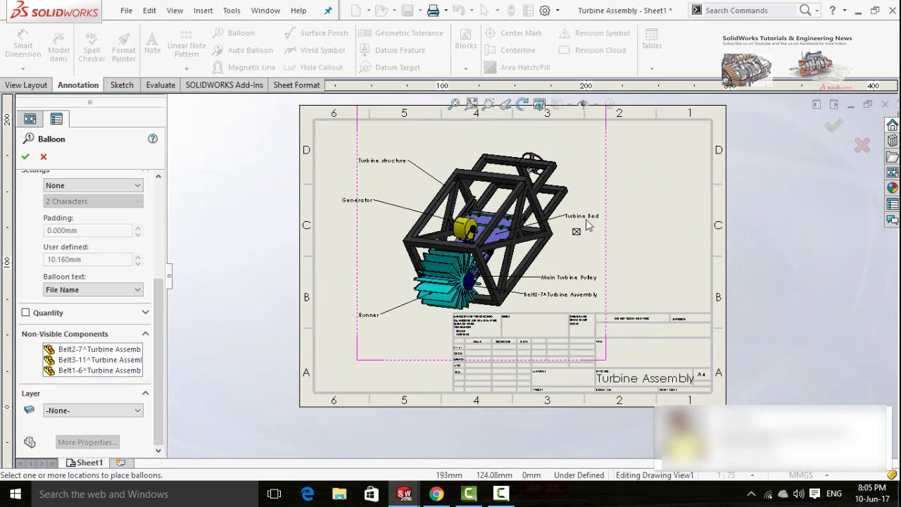
{"action": "left_click", "coordinate": [25, 157]}
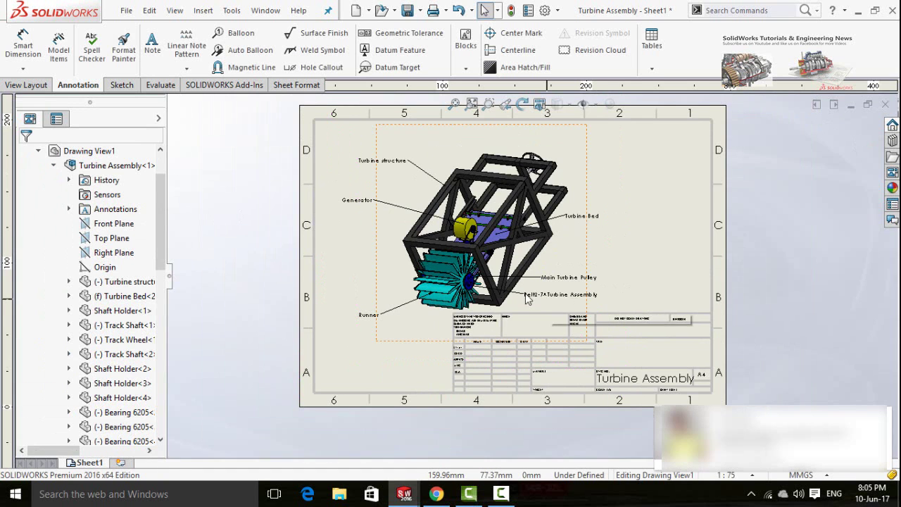
Step: Change the belt balloon below the Main Turbine Pulley label to custom text reading "Flate Belt"
{"action": "scroll", "coordinate": [525, 292], "scroll_direction": "down", "scroll_amount": 5}
{"action": "scroll", "coordinate": [556, 292], "scroll_direction": "down", "scroll_amount": 2}
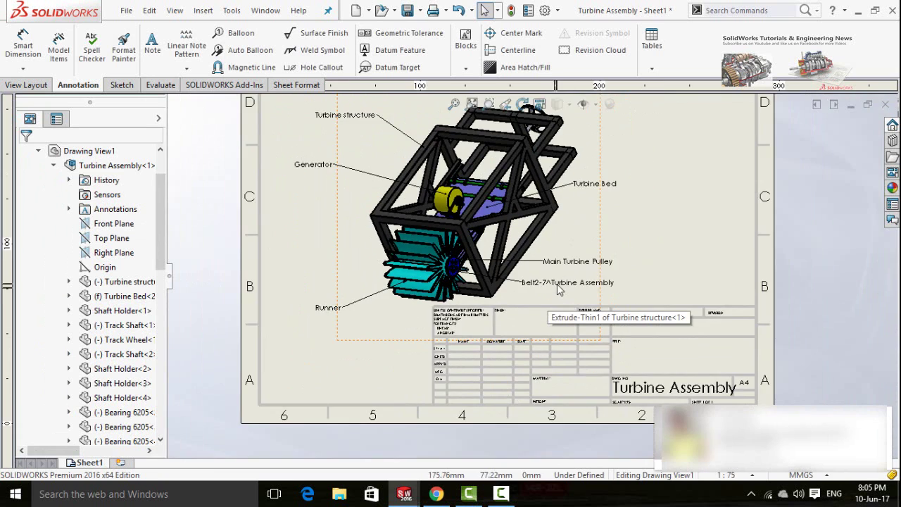
{"action": "left_click", "coordinate": [555, 280]}
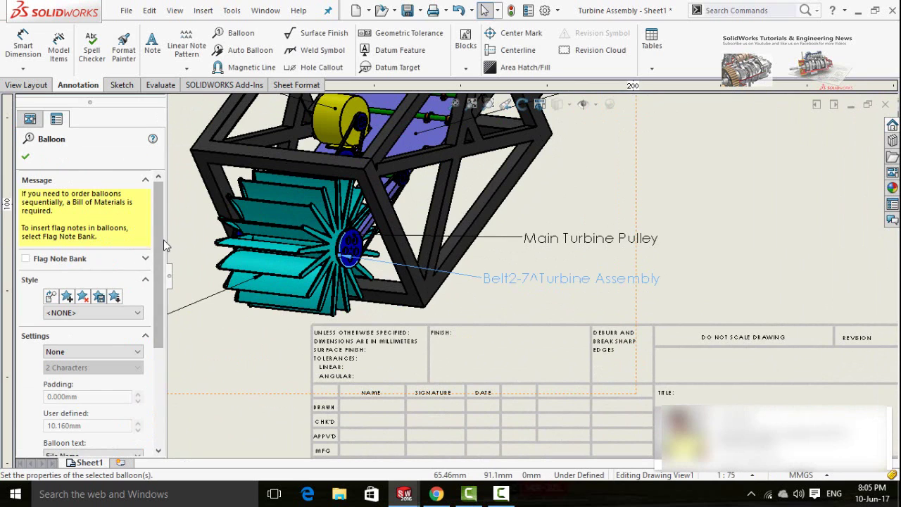
{"action": "left_click_drag", "start_coordinate": [161, 239], "coordinate": [156, 341]}
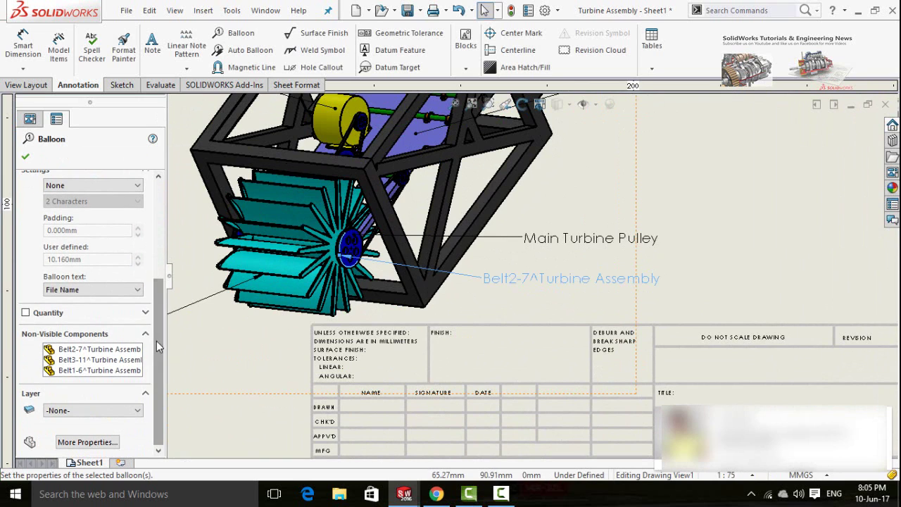
{"action": "left_click", "coordinate": [79, 289]}
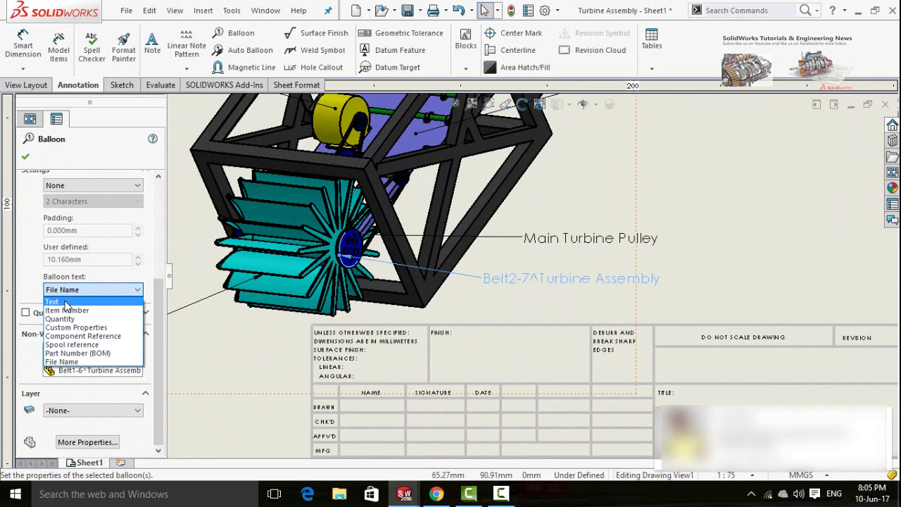
{"action": "left_click", "coordinate": [65, 302]}
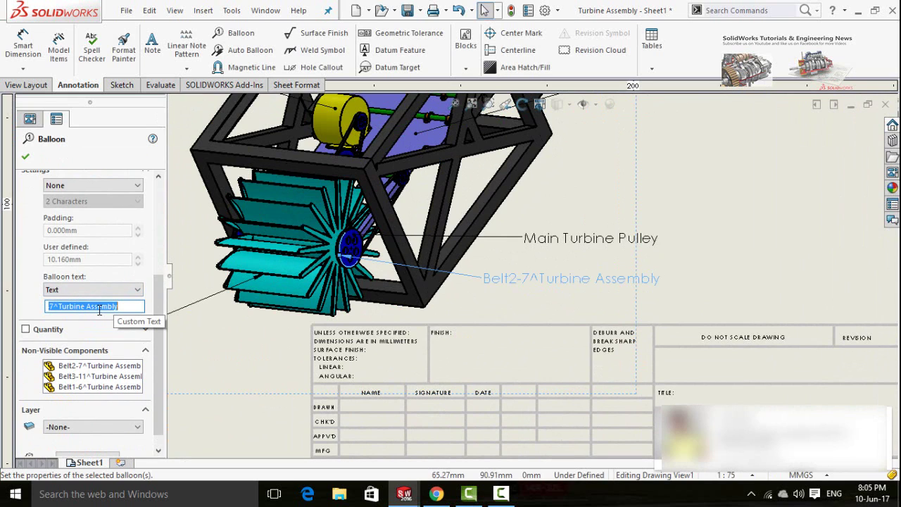
{"action": "type", "text": "Belt"}
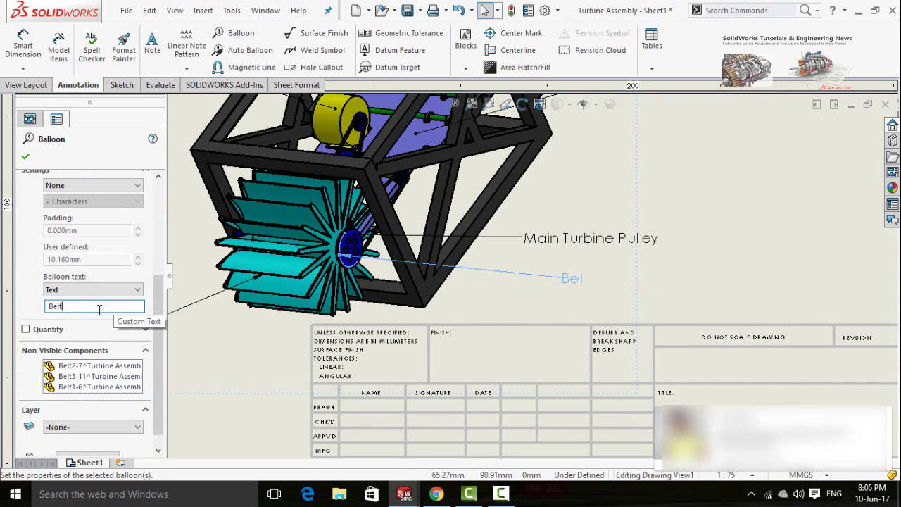
{"action": "type", "text": "F"}
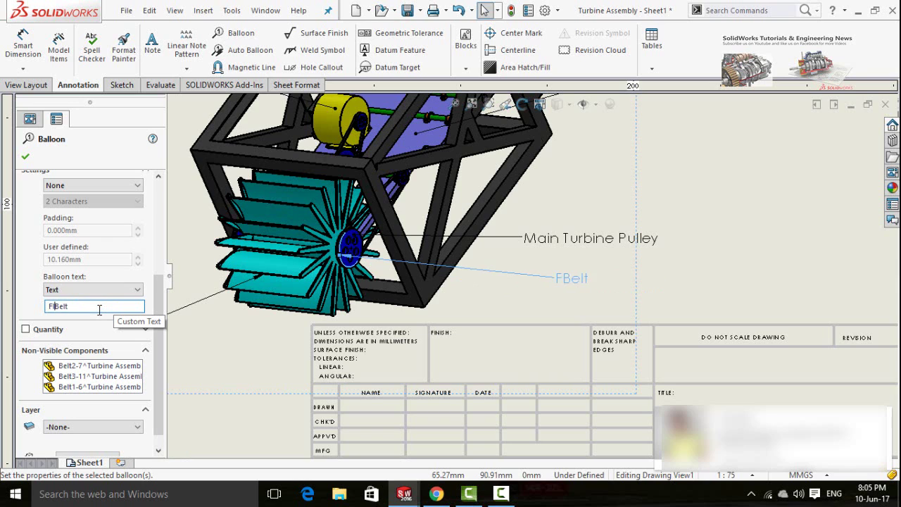
{"action": "type", "text": "late"}
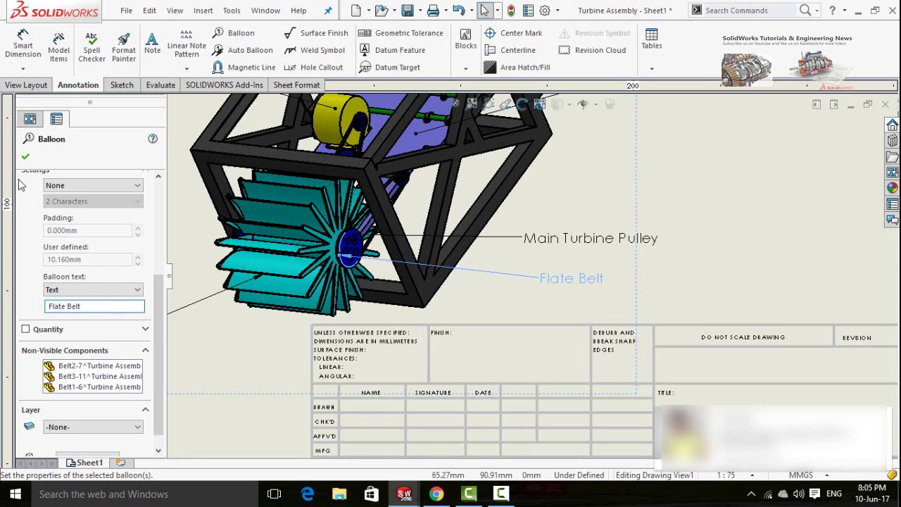
{"action": "left_click", "coordinate": [25, 158]}
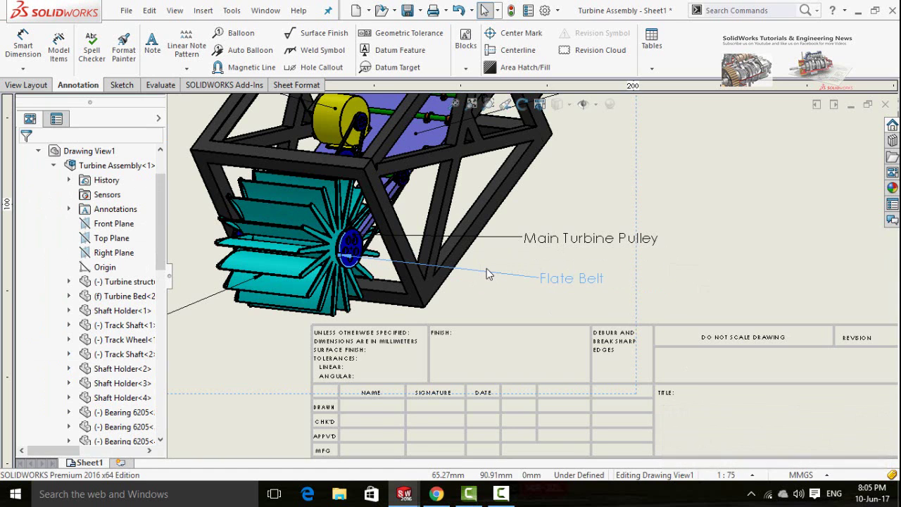
Step: Open the sheet format of the turbine drawing for editing
{"action": "scroll", "coordinate": [529, 263], "scroll_direction": "up", "scroll_amount": 5}
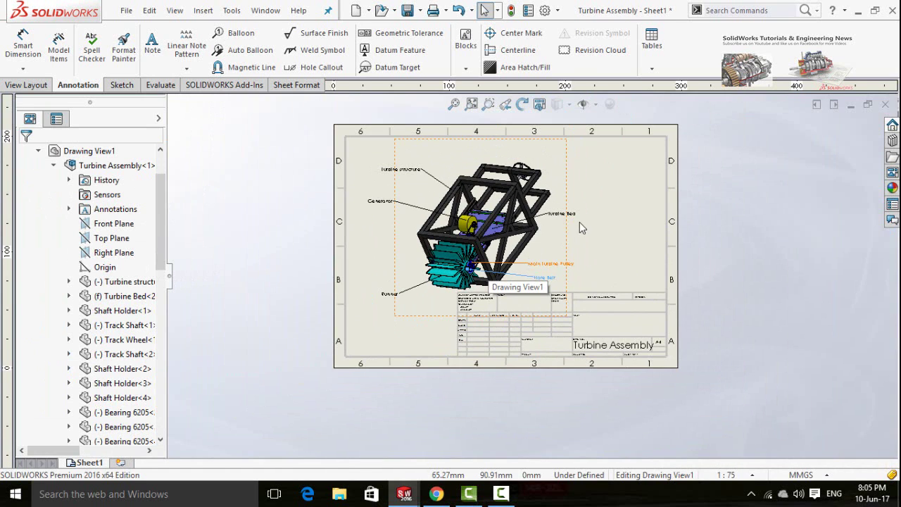
{"action": "scroll", "coordinate": [610, 345], "scroll_direction": "down", "scroll_amount": 3}
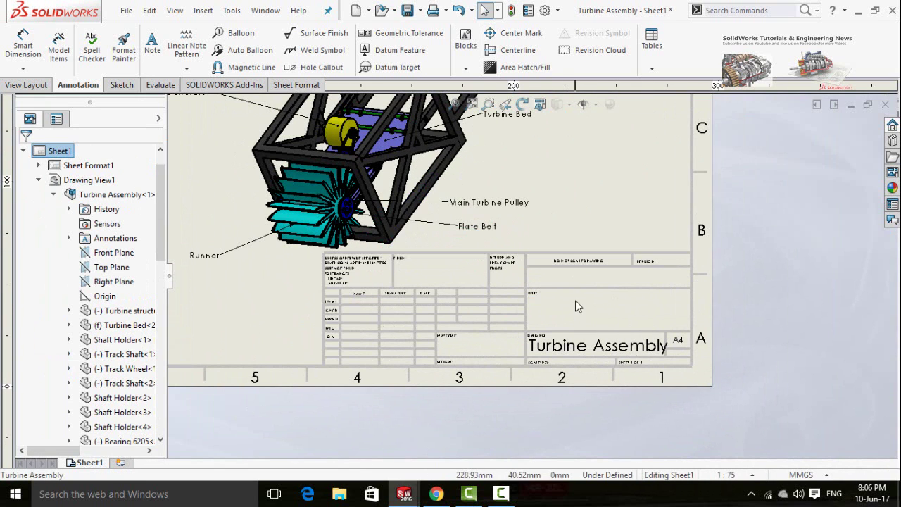
{"action": "scroll", "coordinate": [590, 305], "scroll_direction": "up", "scroll_amount": 1}
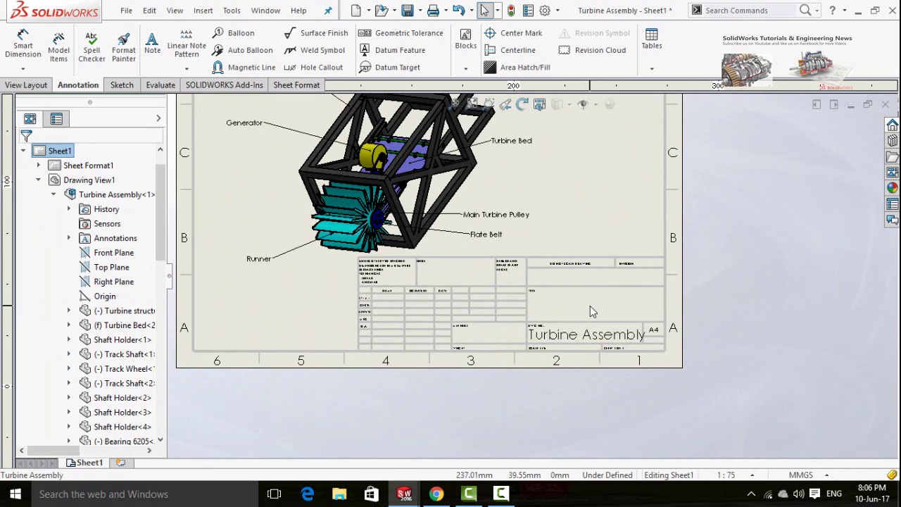
{"action": "scroll", "coordinate": [572, 344], "scroll_direction": "down", "scroll_amount": 2}
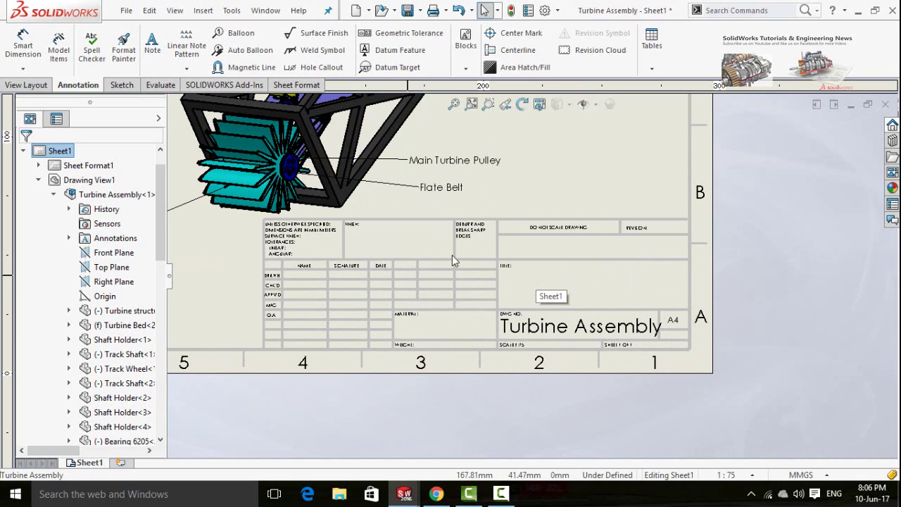
{"action": "scroll", "coordinate": [619, 211], "scroll_direction": "up", "scroll_amount": 3}
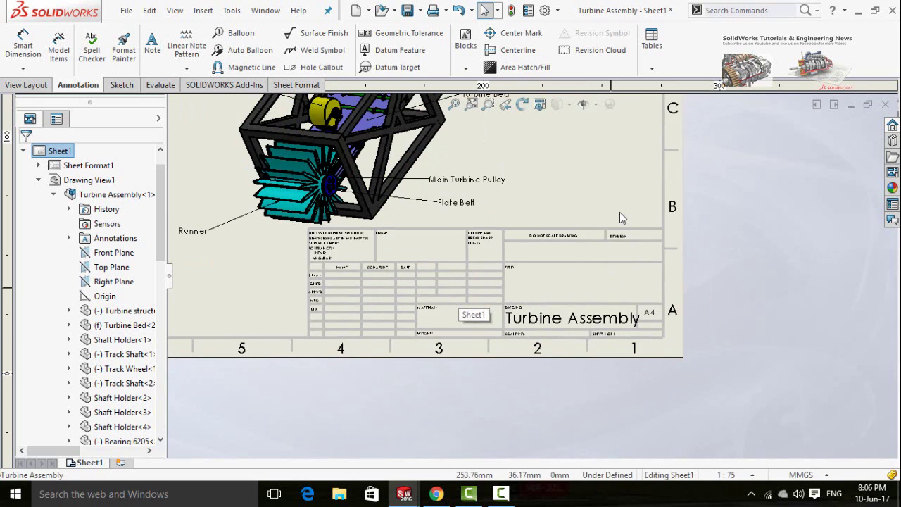
{"action": "right_click", "coordinate": [599, 184]}
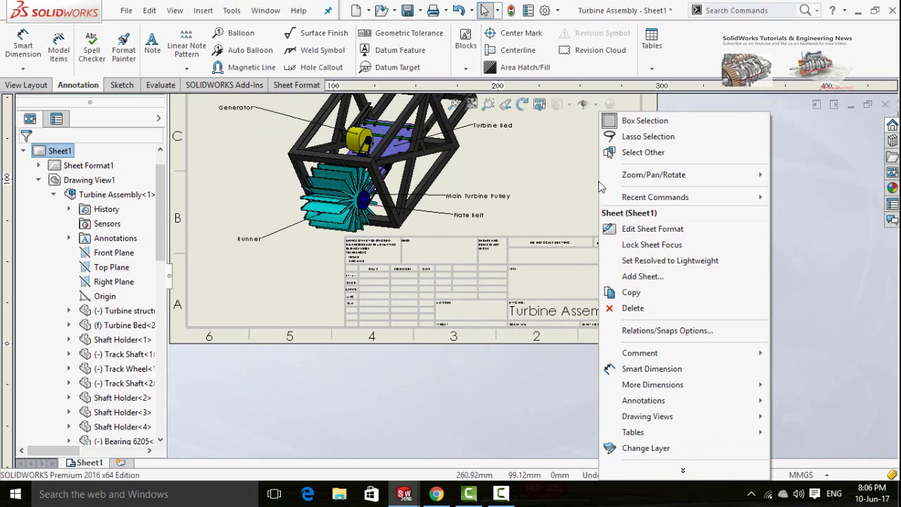
{"action": "left_click", "coordinate": [629, 229]}
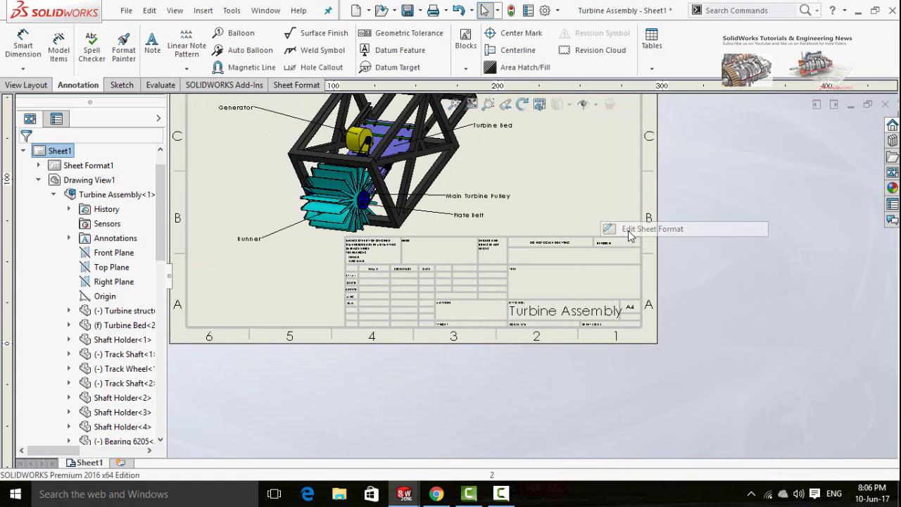
{"action": "scroll", "coordinate": [572, 308], "scroll_direction": "down", "scroll_amount": 2}
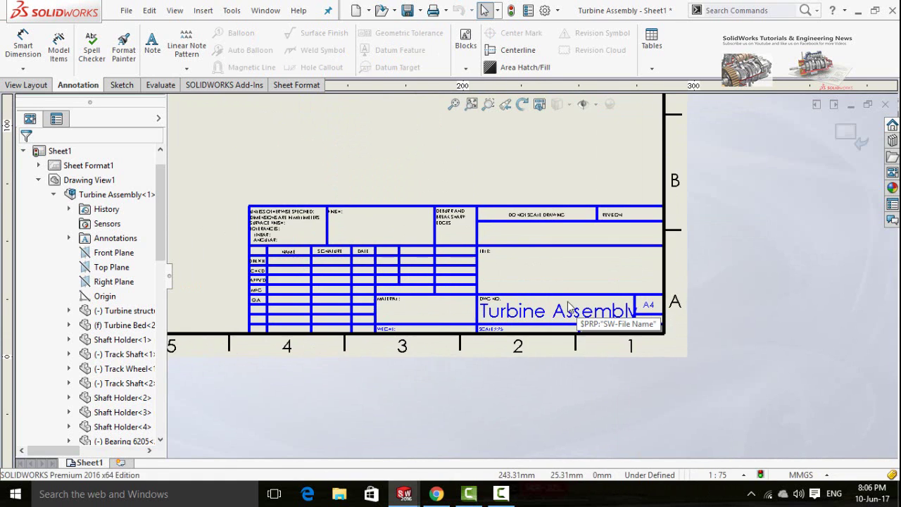
{"action": "left_click", "coordinate": [556, 317]}
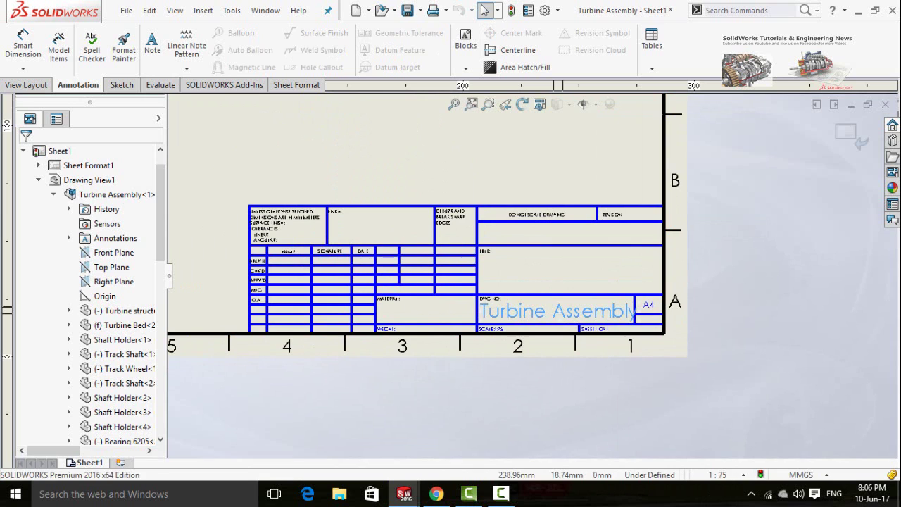
{"action": "double_click", "coordinate": [554, 311]}
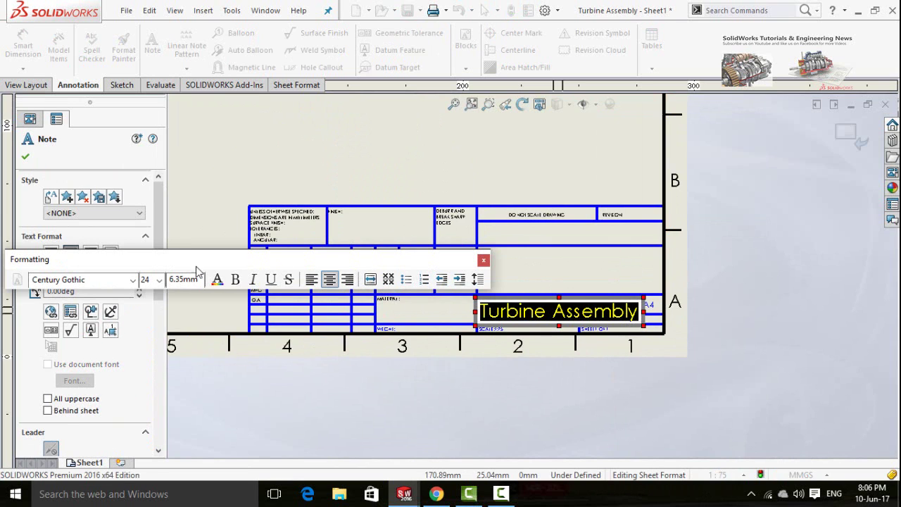
{"action": "left_click", "coordinate": [26, 158]}
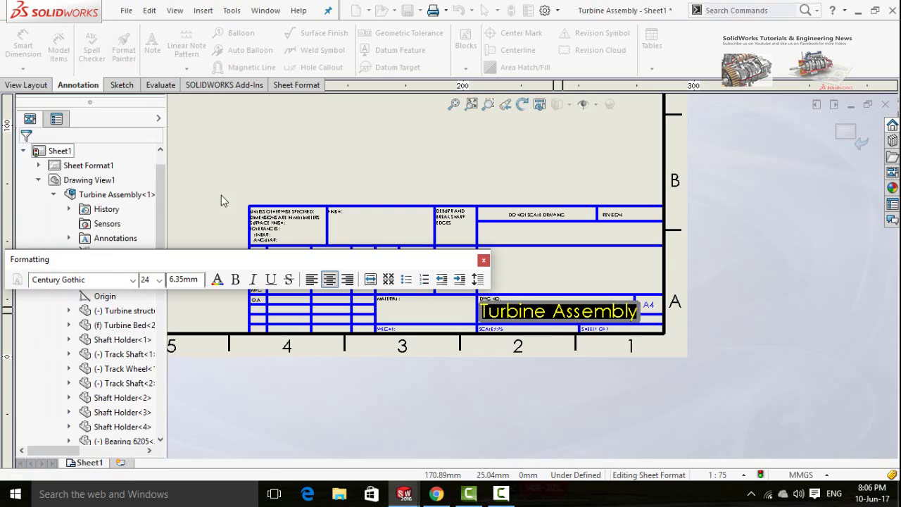
Step: Fill the title block's empty title field with "Bill of Materials" and leave sheet format editing
{"action": "double_click", "coordinate": [541, 274]}
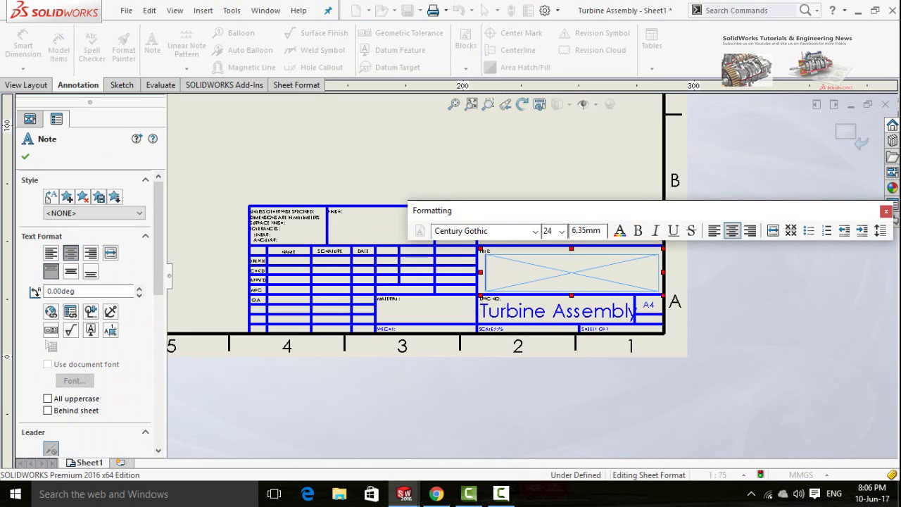
{"action": "type", "text": "df"}
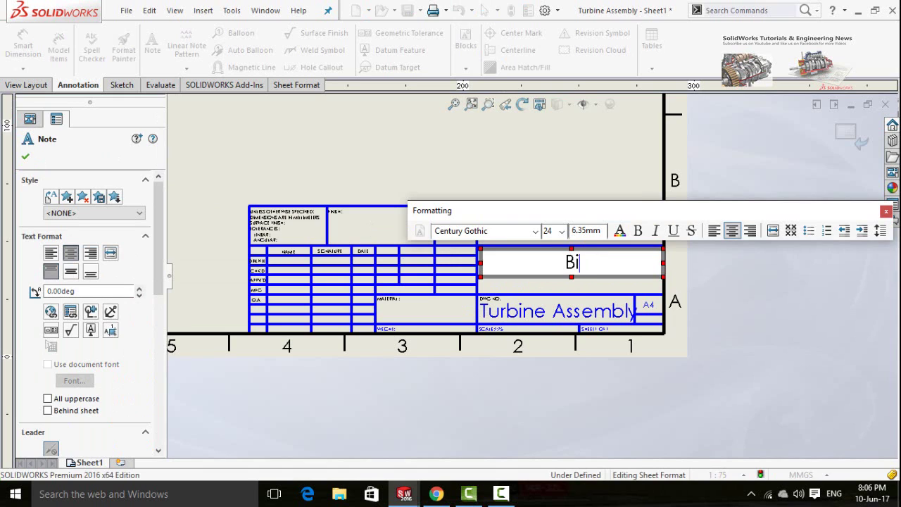
{"action": "type", "text": "Bill of Materials"}
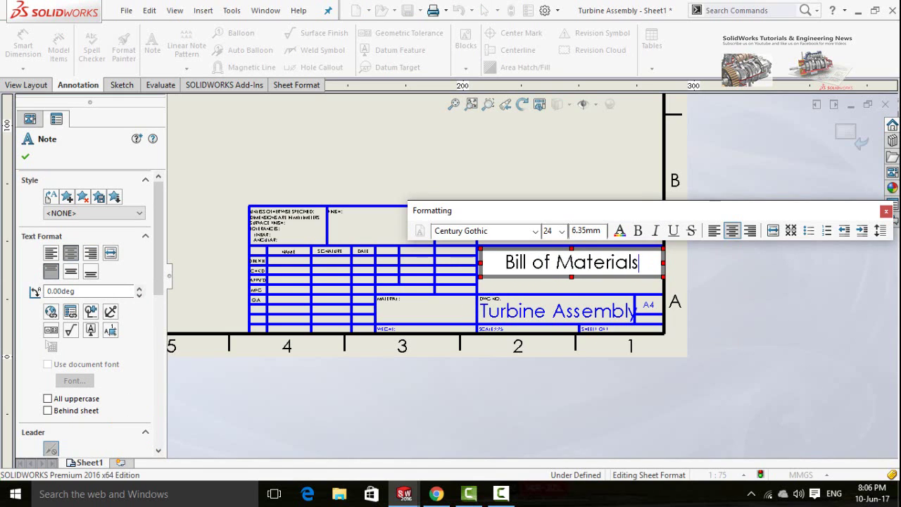
{"action": "left_click", "coordinate": [25, 157]}
{"action": "scroll", "coordinate": [532, 283], "scroll_direction": "up", "scroll_amount": 3}
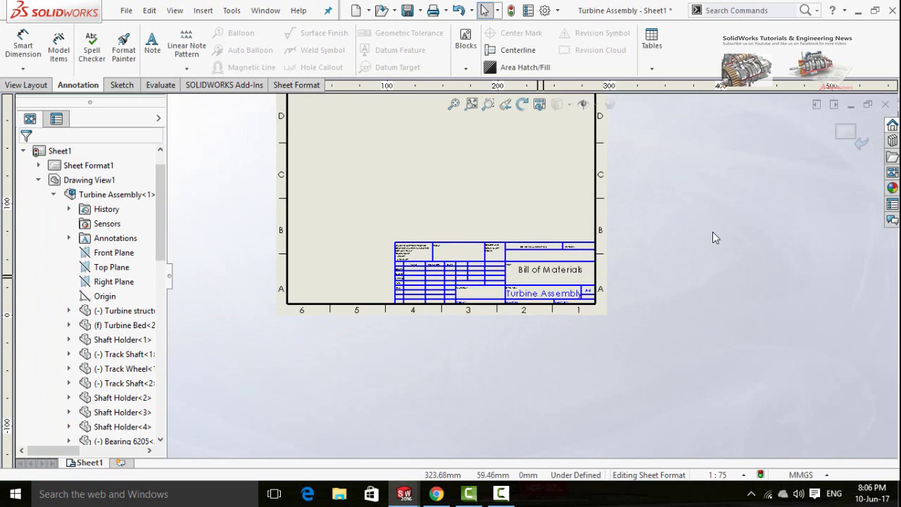
{"action": "scroll", "coordinate": [712, 231], "scroll_direction": "up", "scroll_amount": 1}
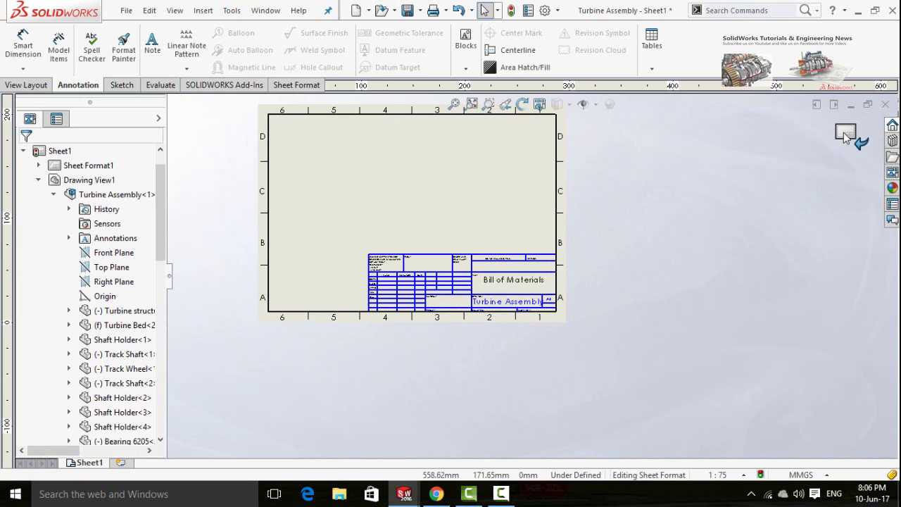
{"action": "left_click", "coordinate": [844, 131]}
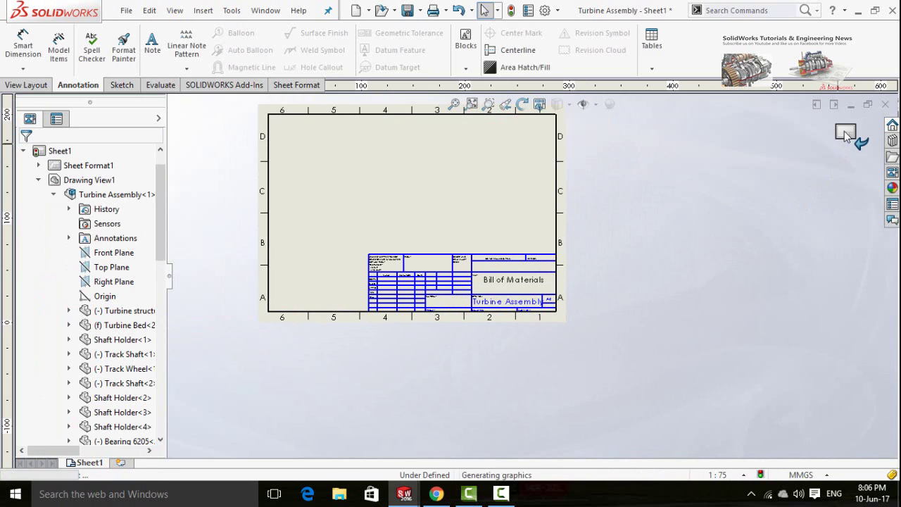
Step: Move the turbine assembly view slightly up and to the left on the sheet, clear of the title block
{"action": "scroll", "coordinate": [477, 210], "scroll_direction": "down", "scroll_amount": 2}
{"action": "scroll", "coordinate": [477, 210], "scroll_direction": "up", "scroll_amount": 3}
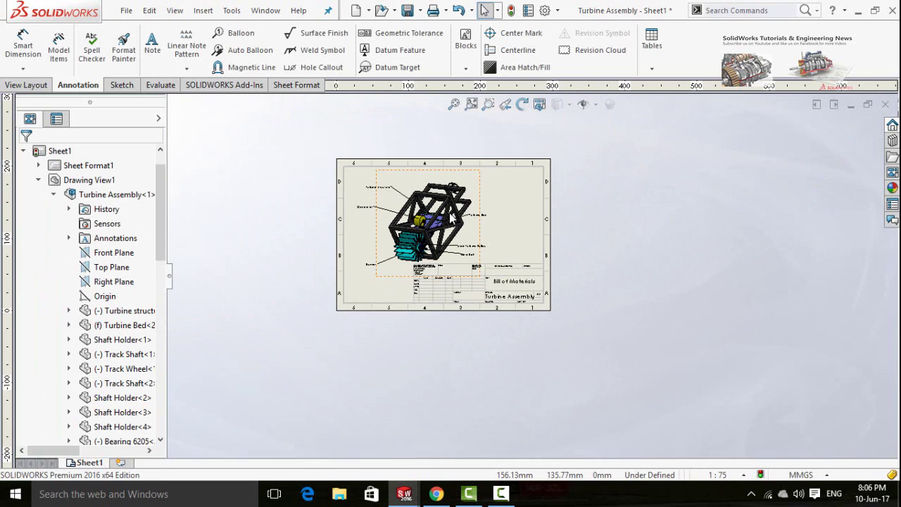
{"action": "scroll", "coordinate": [477, 210], "scroll_direction": "down", "scroll_amount": 2}
{"action": "left_click", "coordinate": [477, 210]}
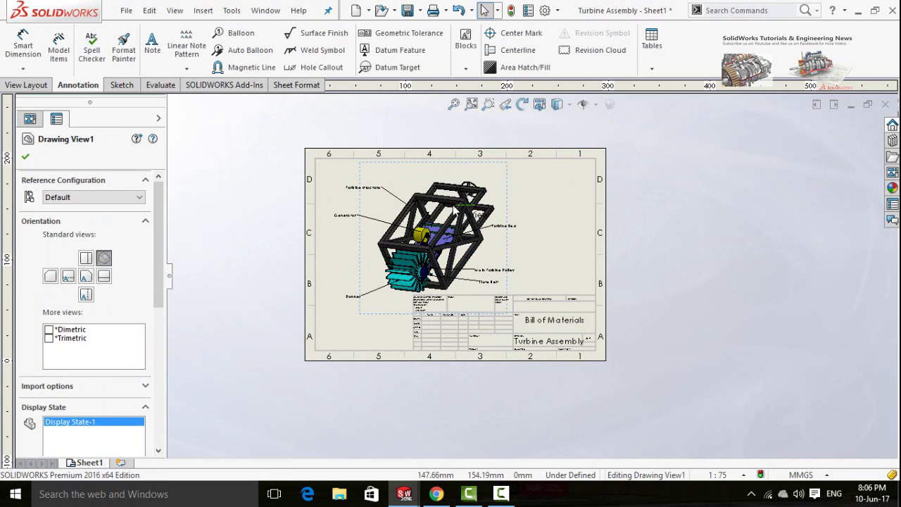
{"action": "left_click", "coordinate": [539, 225]}
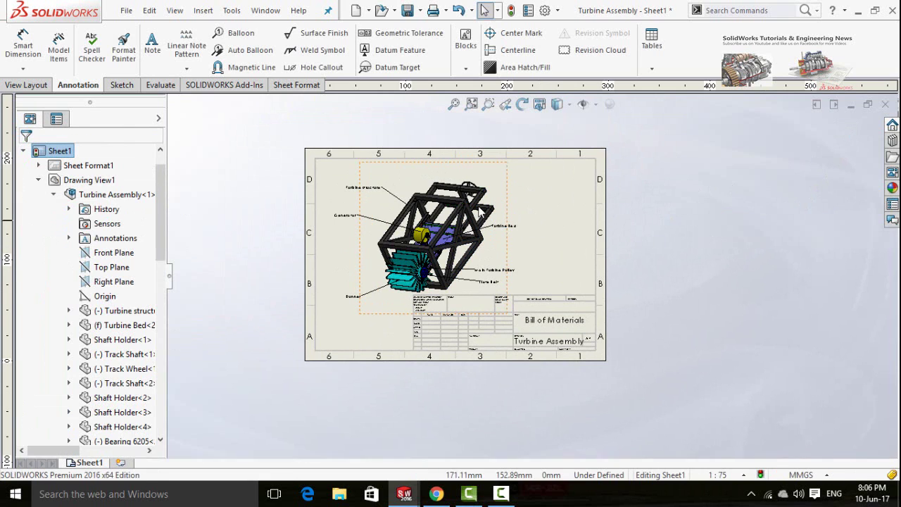
{"action": "mouse_move", "coordinate": [469, 211]}
{"action": "left_mouse_down"}
{"action": "mouse_move", "coordinate": [450, 212]}
{"action": "mouse_move", "coordinate": [455, 205]}
{"action": "left_mouse_up"}
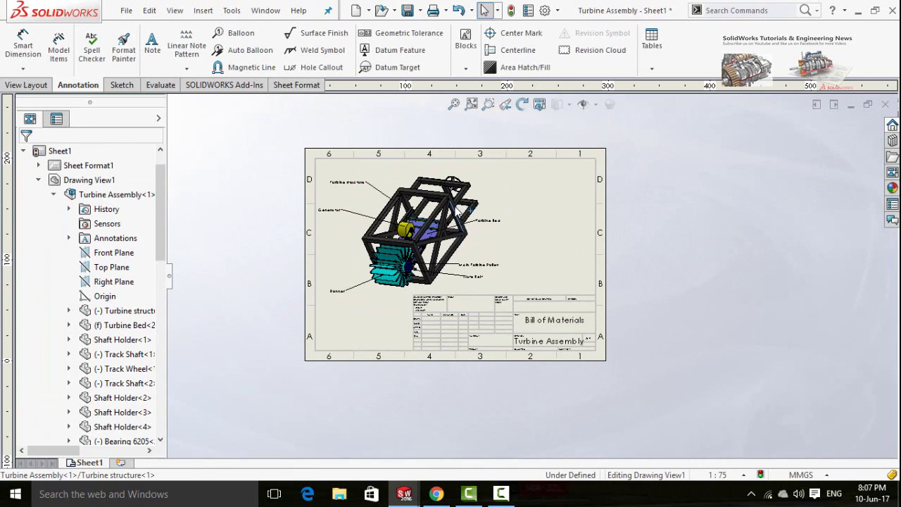
{"action": "left_click", "coordinate": [553, 235]}
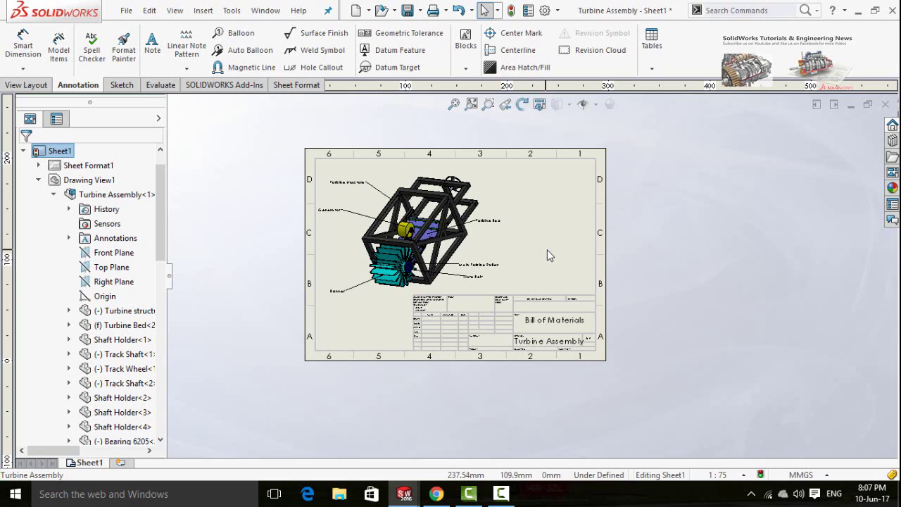
Step: Insert a Parts only bill of materials for the turbine view, placing it at the sheet's upper border, right of the view
{"action": "left_click", "coordinate": [652, 69]}
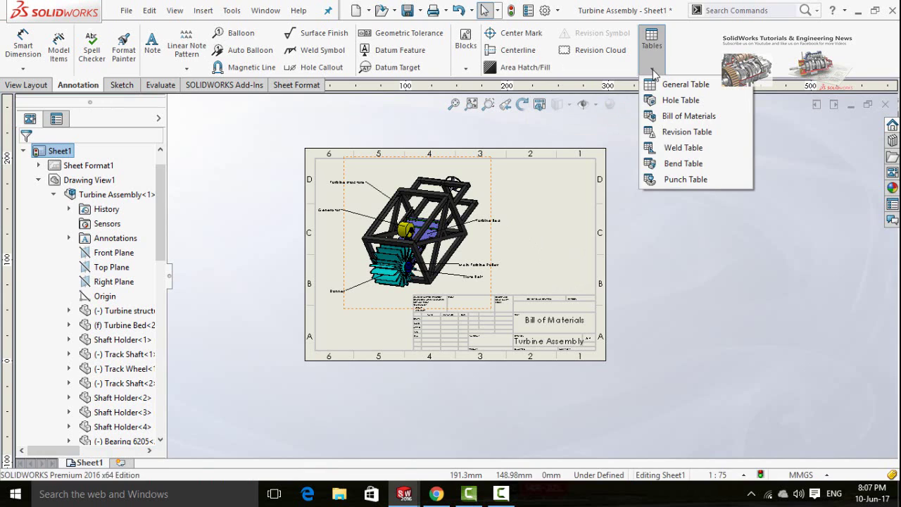
{"action": "left_click", "coordinate": [688, 116]}
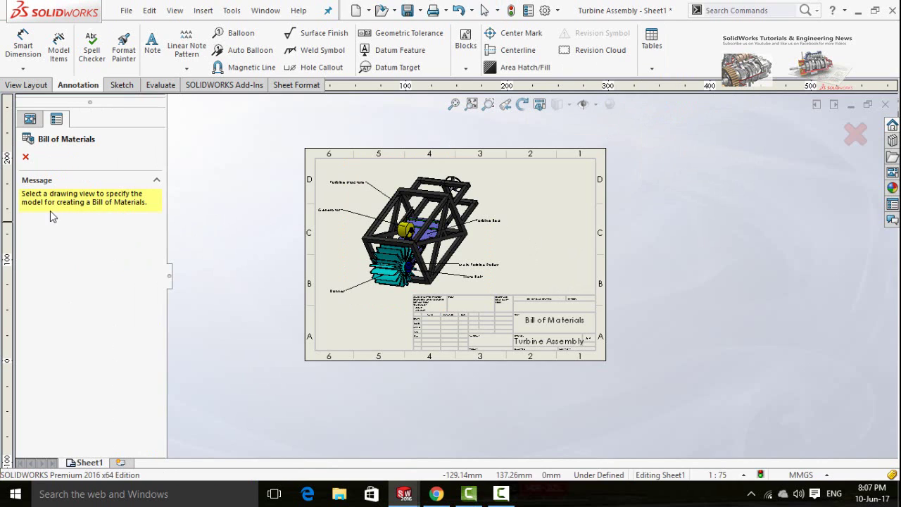
{"action": "left_click", "coordinate": [430, 225]}
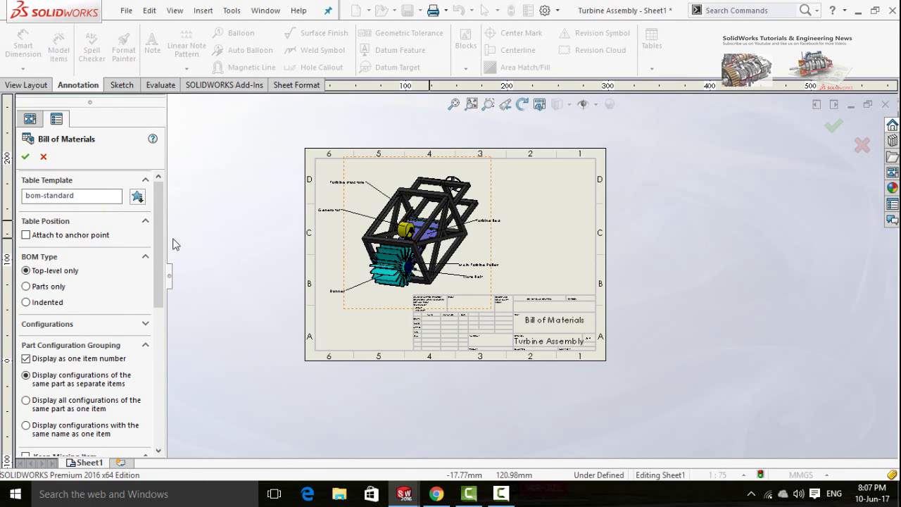
{"action": "scroll", "coordinate": [157, 226], "scroll_direction": "down", "scroll_amount": 3}
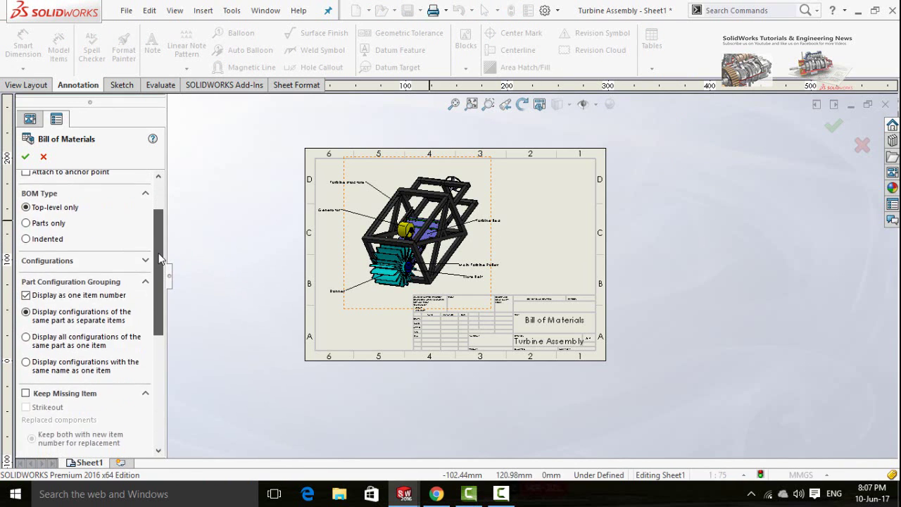
{"action": "scroll", "coordinate": [161, 230], "scroll_direction": "up", "scroll_amount": 3}
{"action": "left_click_drag", "start_coordinate": [161, 231], "coordinate": [161, 272]}
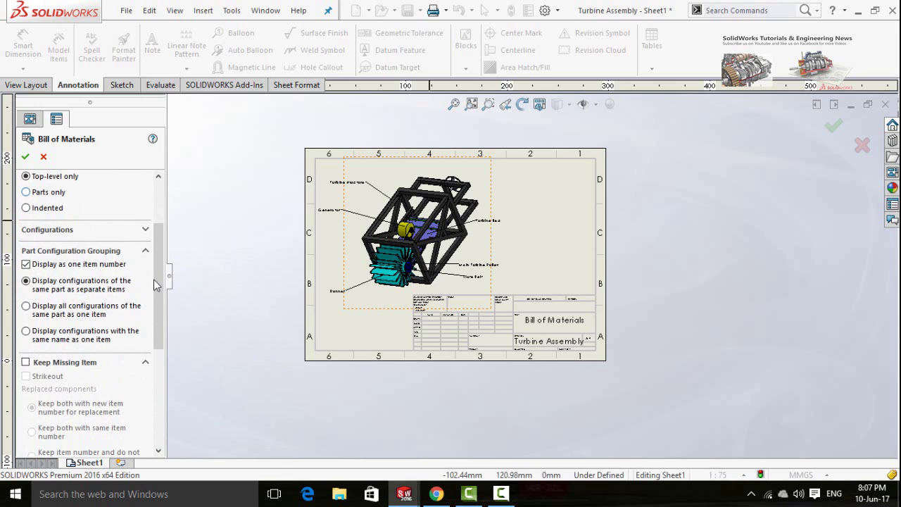
{"action": "mouse_move", "coordinate": [157, 285]}
{"action": "left_mouse_down"}
{"action": "mouse_move", "coordinate": [154, 399]}
{"action": "mouse_move", "coordinate": [167, 303]}
{"action": "mouse_move", "coordinate": [154, 271]}
{"action": "left_mouse_up"}
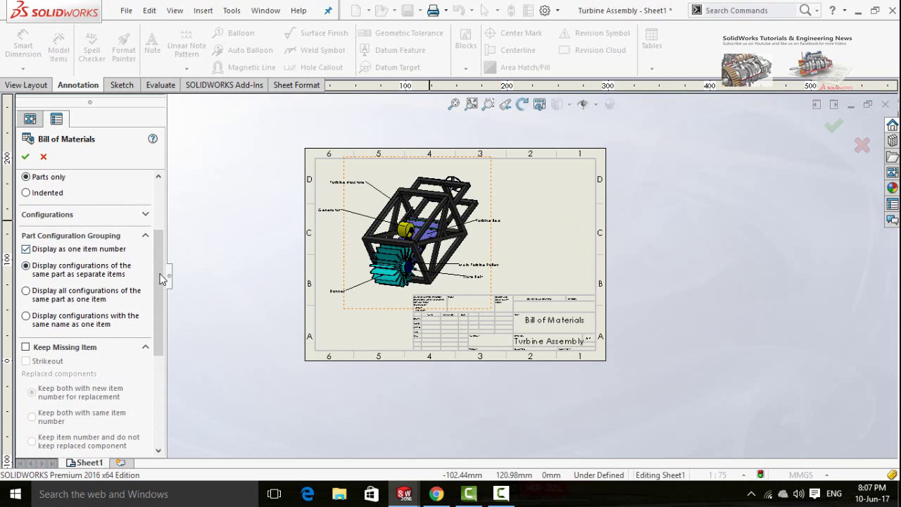
{"action": "left_click_drag", "start_coordinate": [160, 278], "coordinate": [161, 241]}
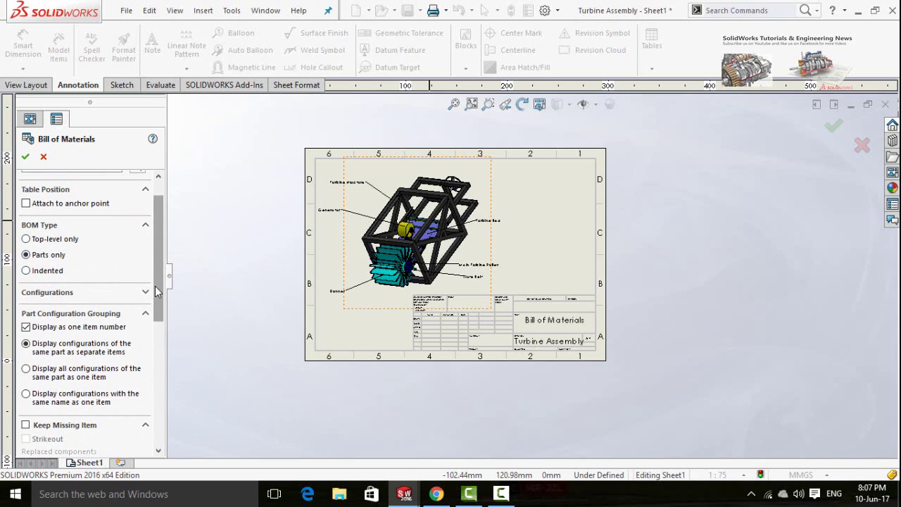
{"action": "scroll", "coordinate": [155, 285], "scroll_direction": "up", "scroll_amount": 1}
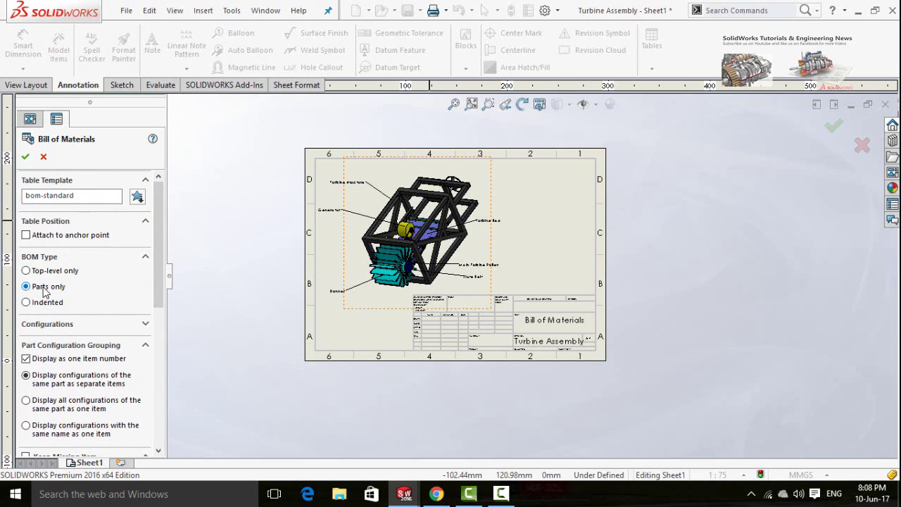
{"action": "left_click", "coordinate": [25, 158]}
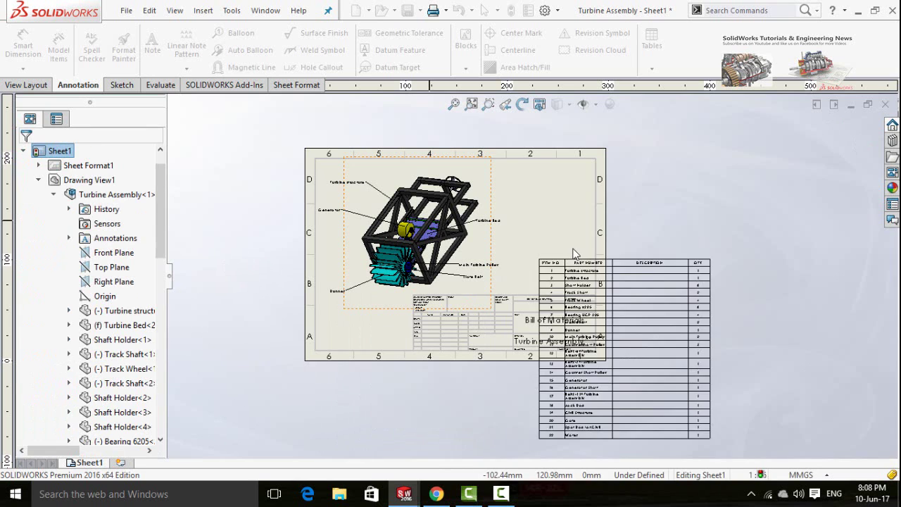
{"action": "left_click", "coordinate": [532, 180]}
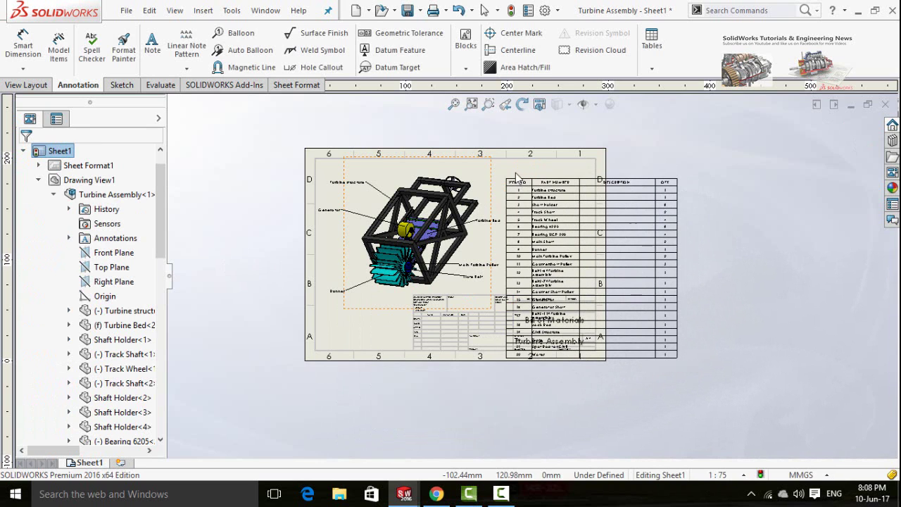
{"action": "left_click", "coordinate": [516, 176]}
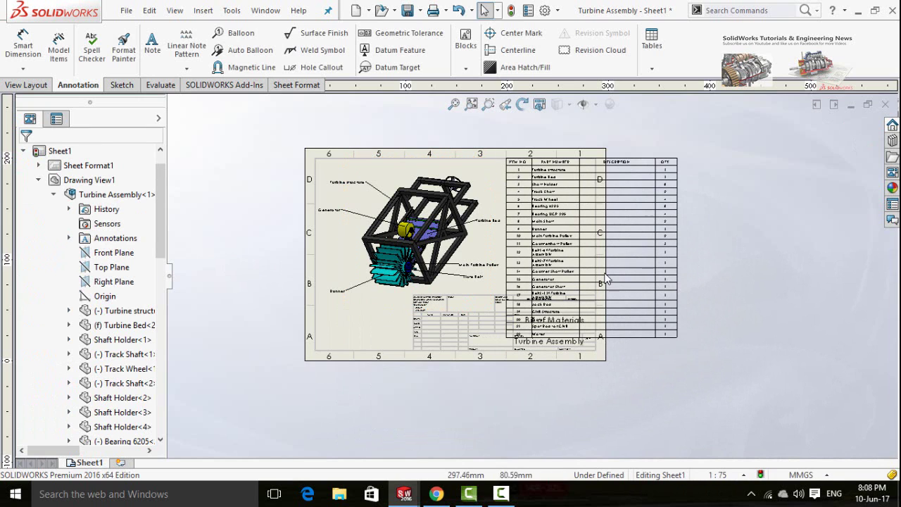
Step: Shrink the bill of materials table by its outer lower corner so it takes up less width beside the turbine view
{"action": "scroll", "coordinate": [611, 256], "scroll_direction": "down", "scroll_amount": 1}
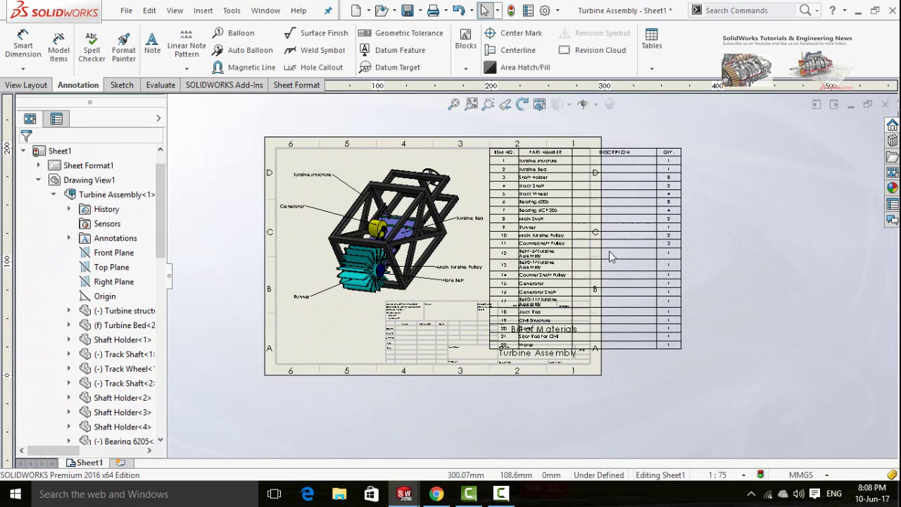
{"action": "left_click", "coordinate": [672, 341]}
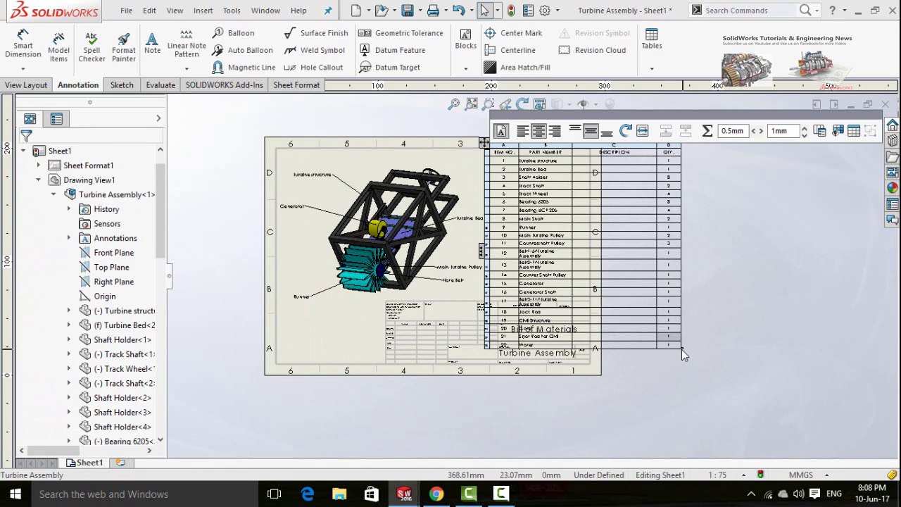
{"action": "left_click_drag", "start_coordinate": [681, 349], "coordinate": [629, 260]}
{"action": "scroll", "coordinate": [566, 171], "scroll_direction": "down", "scroll_amount": 3}
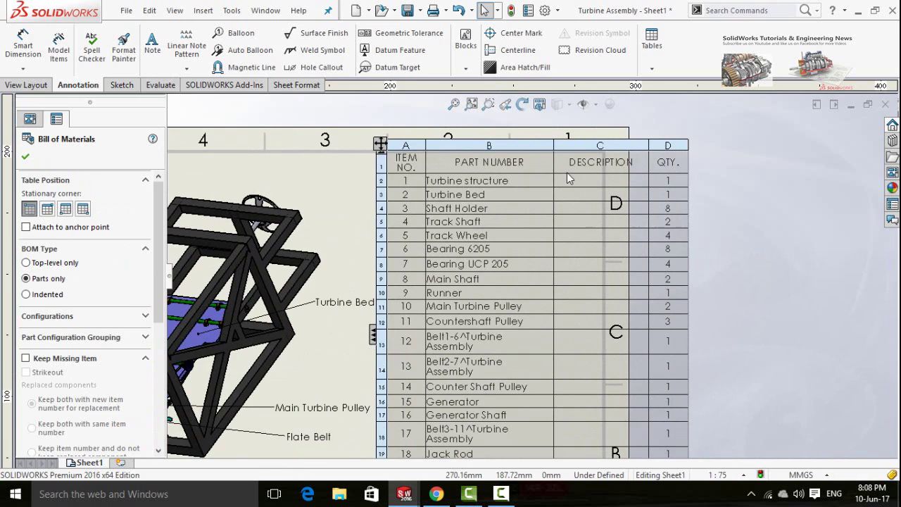
{"action": "scroll", "coordinate": [605, 190], "scroll_direction": "down", "scroll_amount": 2}
{"action": "scroll", "coordinate": [619, 196], "scroll_direction": "up", "scroll_amount": 2}
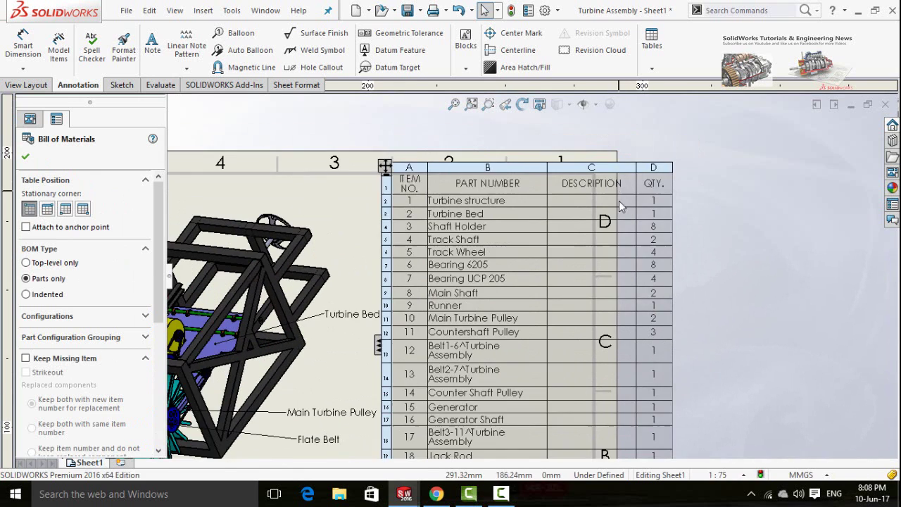
{"action": "scroll", "coordinate": [557, 231], "scroll_direction": "down", "scroll_amount": 3}
{"action": "scroll", "coordinate": [557, 231], "scroll_direction": "down", "scroll_amount": 1}
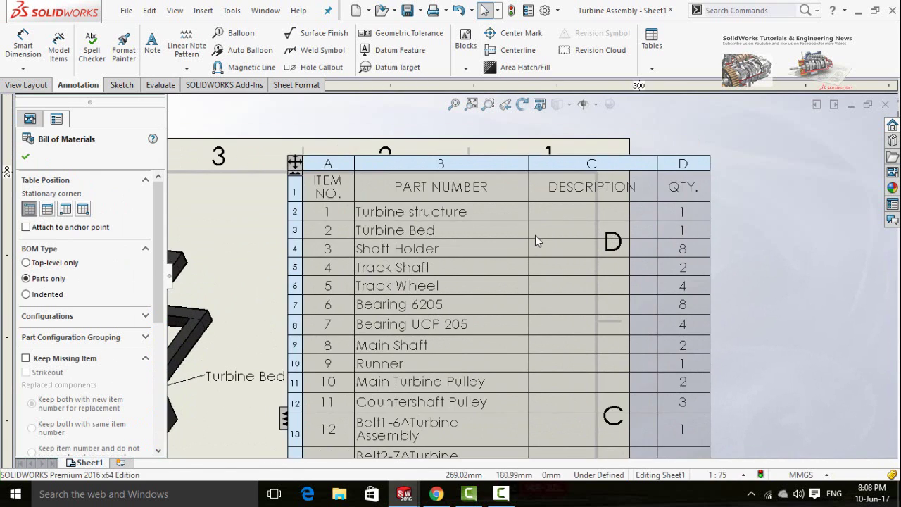
{"action": "double_click", "coordinate": [587, 212]}
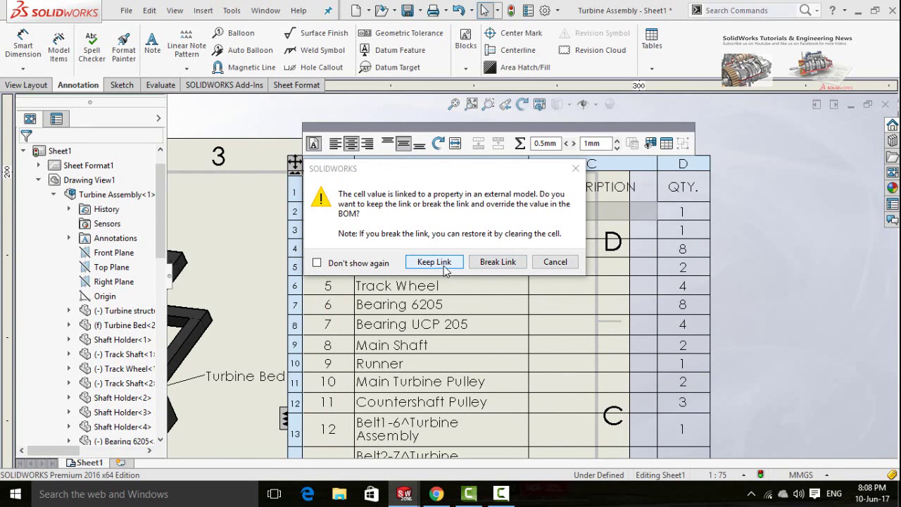
{"action": "left_click", "coordinate": [554, 262]}
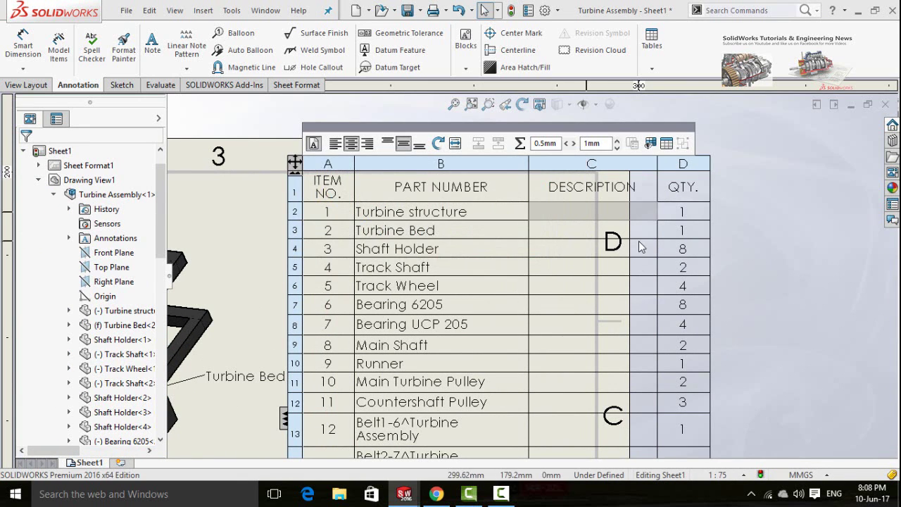
Step: Break the property link of the Turbine structure row's description cell and enter "Welded" as its description
{"action": "scroll", "coordinate": [584, 241], "scroll_direction": "up", "scroll_amount": 3}
{"action": "scroll", "coordinate": [585, 240], "scroll_direction": "up", "scroll_amount": 3}
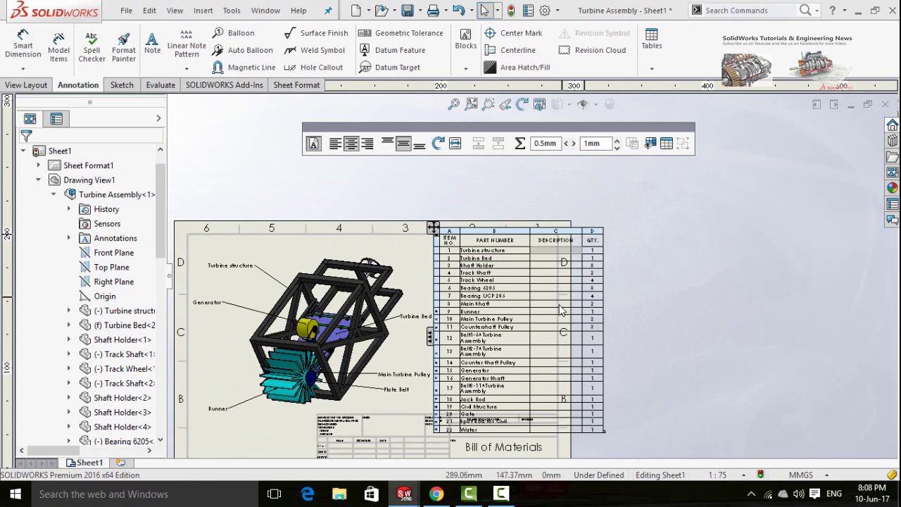
{"action": "scroll", "coordinate": [553, 286], "scroll_direction": "down", "scroll_amount": 5}
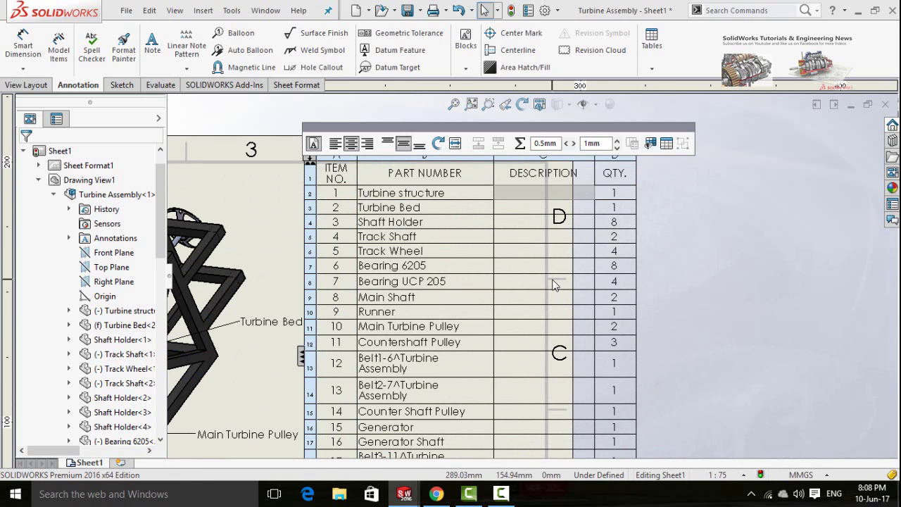
{"action": "double_click", "coordinate": [539, 192]}
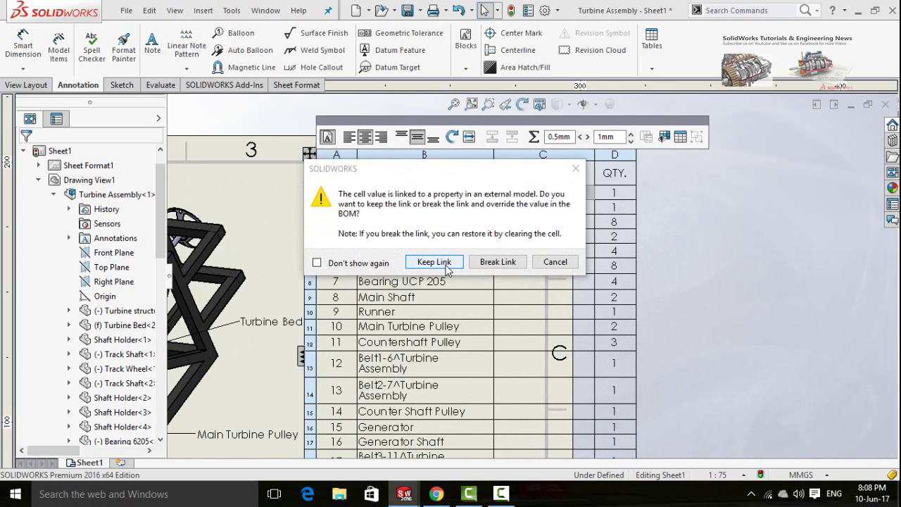
{"action": "left_click", "coordinate": [496, 262]}
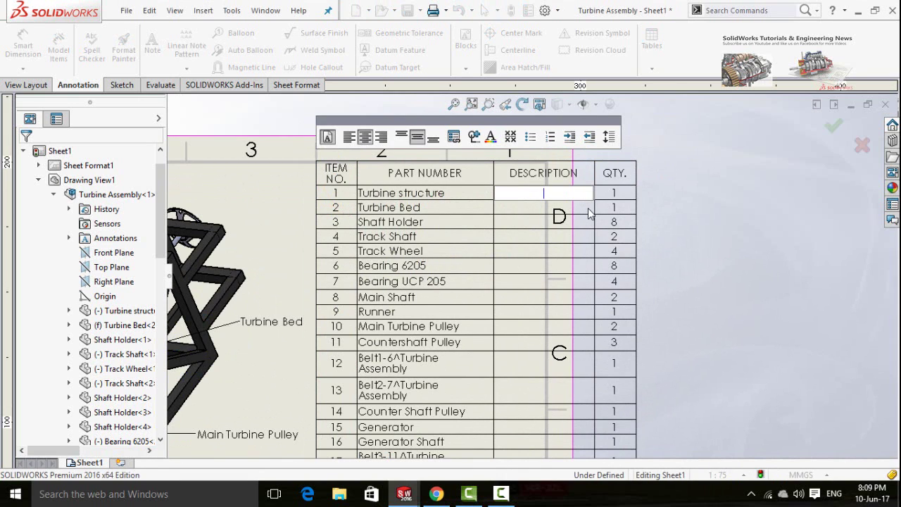
{"action": "type", "text": "sdfass"}
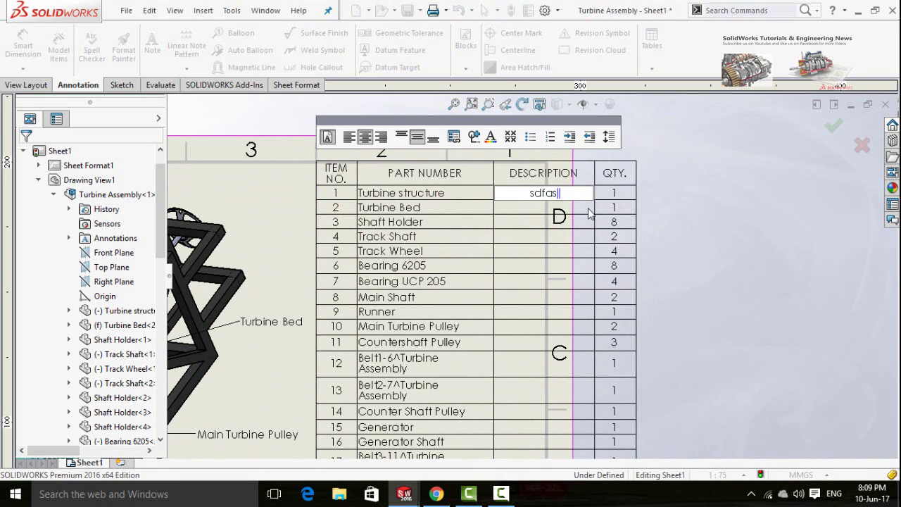
{"action": "key", "text": "BackSpace"}
{"action": "key", "text": "BackSpace"}
{"action": "key", "text": "BackSpace"}
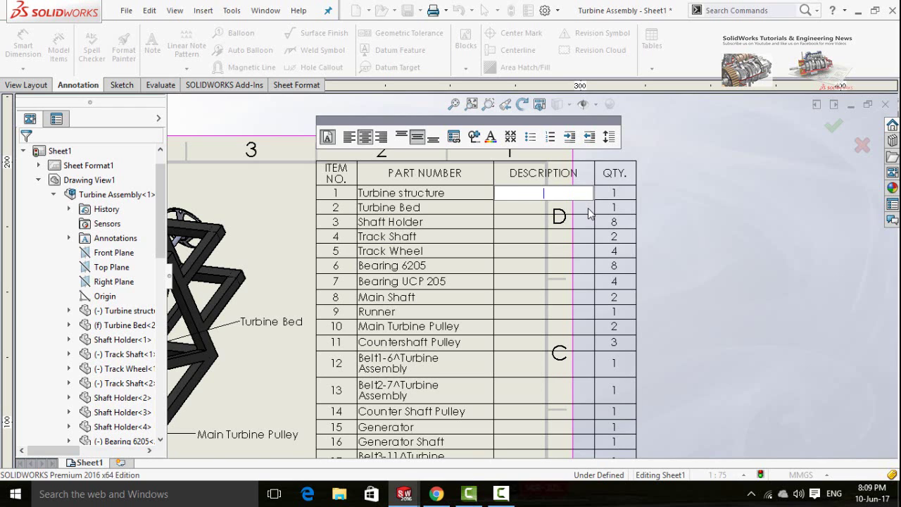
{"action": "type", "text": "Well"}
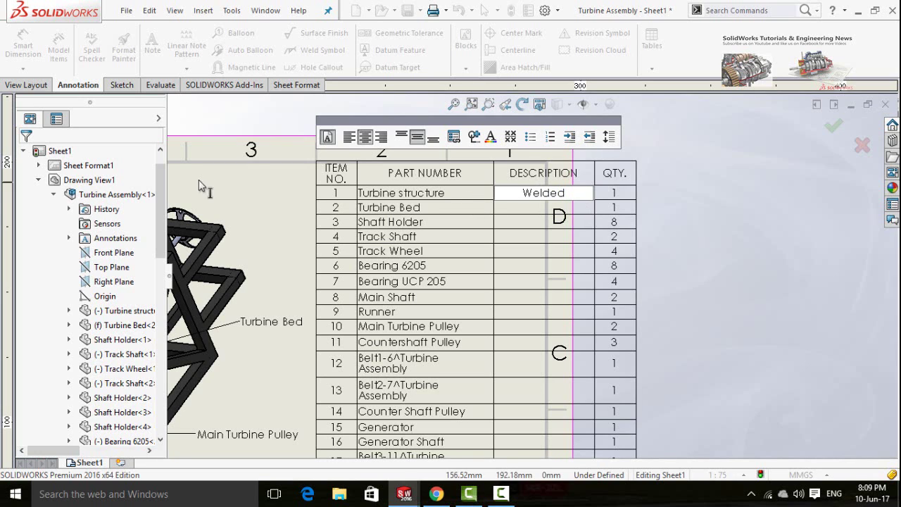
{"action": "left_click", "coordinate": [834, 128]}
{"action": "scroll", "coordinate": [669, 282], "scroll_direction": "up", "scroll_amount": 1}
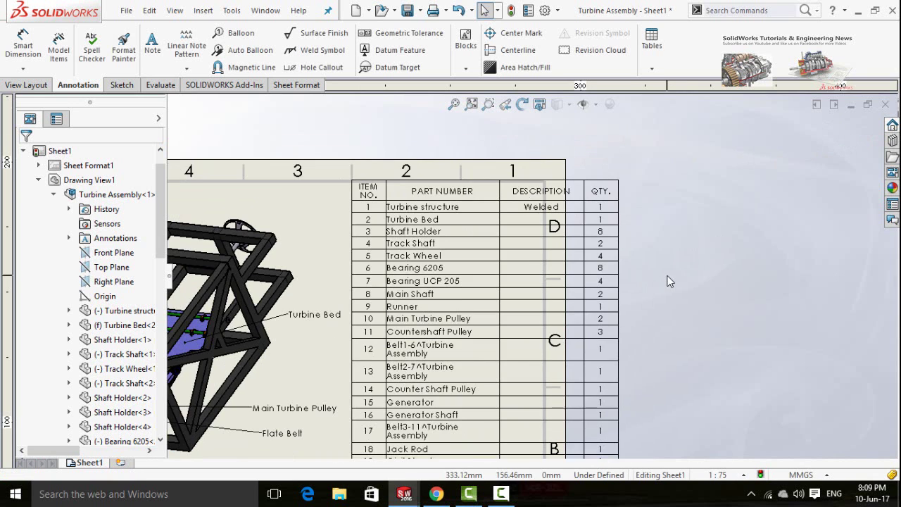
{"action": "scroll", "coordinate": [667, 280], "scroll_direction": "up", "scroll_amount": 2}
{"action": "scroll", "coordinate": [550, 354], "scroll_direction": "down", "scroll_amount": 3}
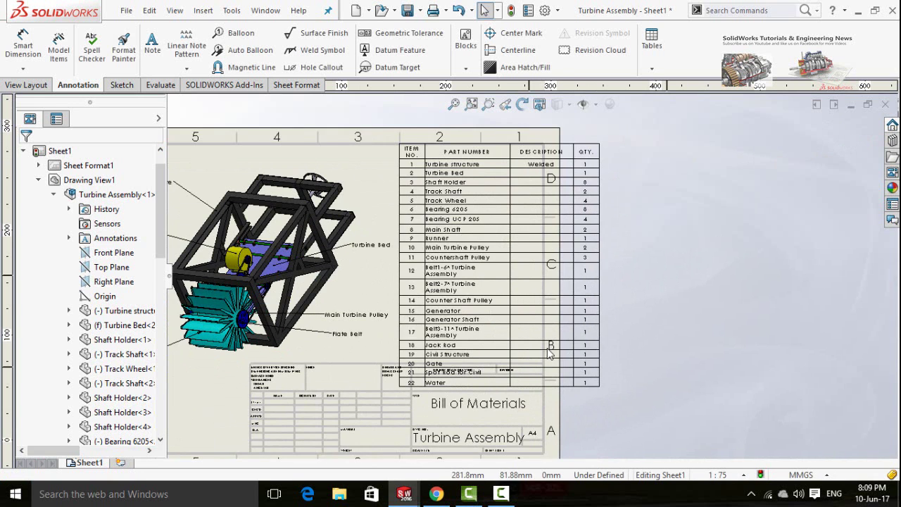
{"action": "scroll", "coordinate": [550, 354], "scroll_direction": "down", "scroll_amount": 1}
{"action": "left_click", "coordinate": [531, 125]}
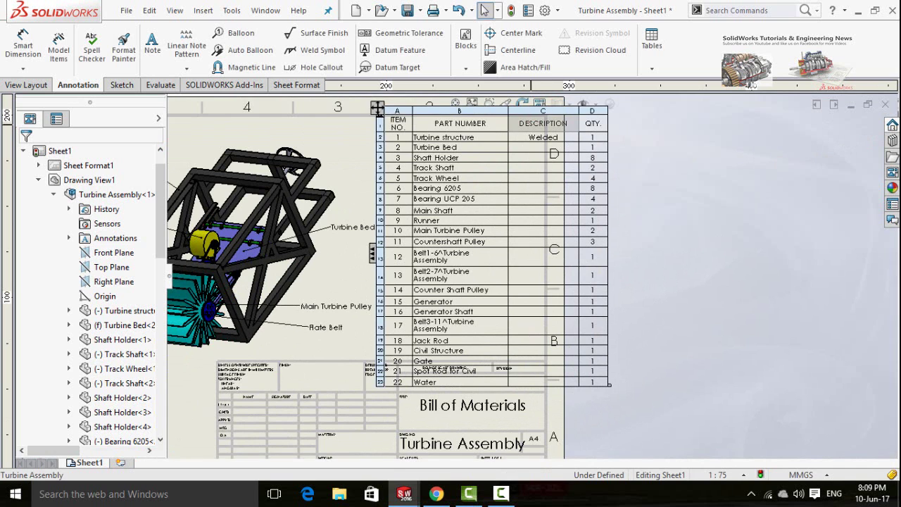
{"action": "scroll", "coordinate": [536, 171], "scroll_direction": "up", "scroll_amount": 2}
{"action": "scroll", "coordinate": [537, 171], "scroll_direction": "down", "scroll_amount": 3}
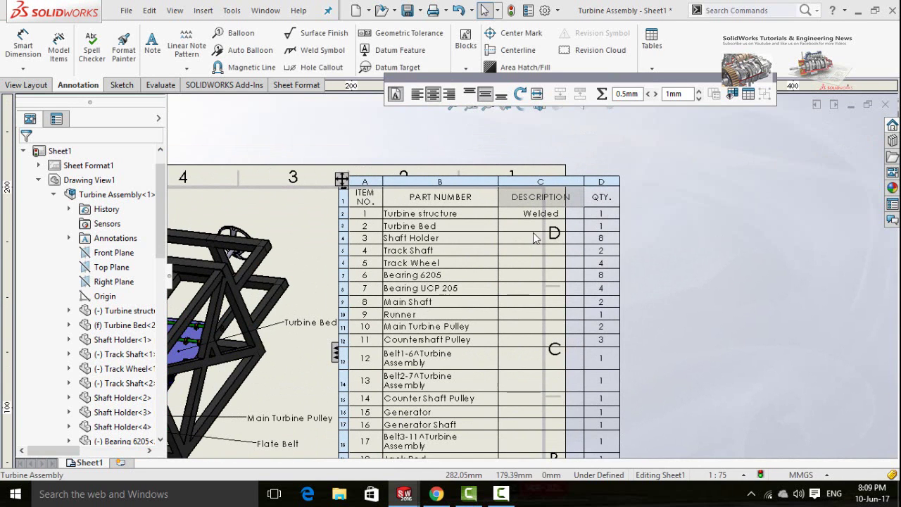
{"action": "right_click", "coordinate": [540, 184]}
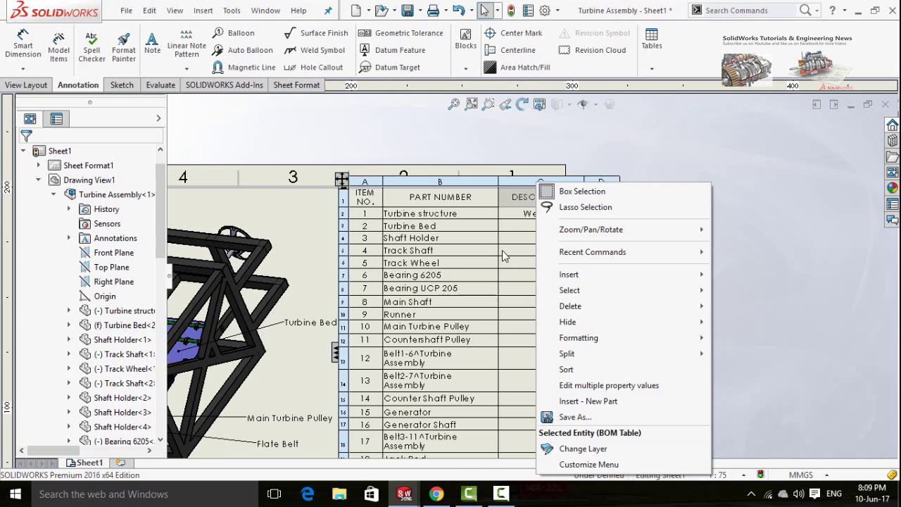
{"action": "mouse_move", "coordinate": [590, 314]}
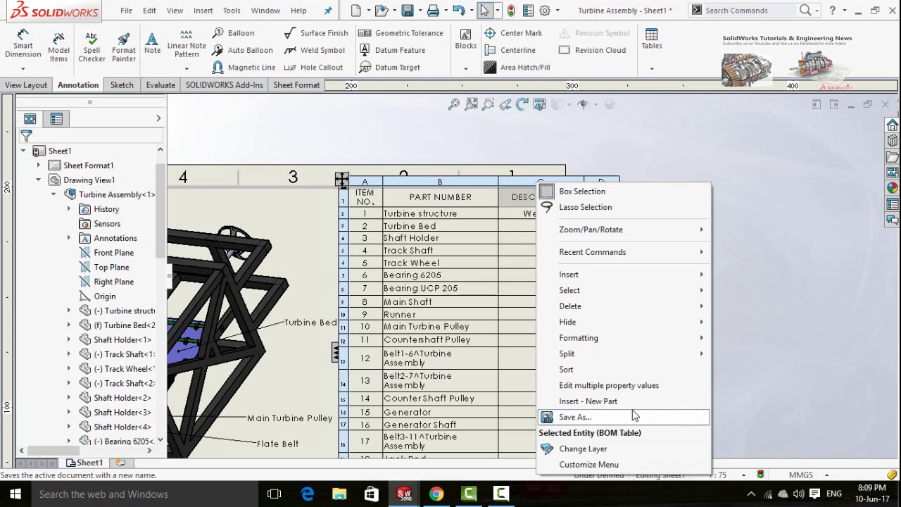
{"action": "left_click", "coordinate": [784, 303]}
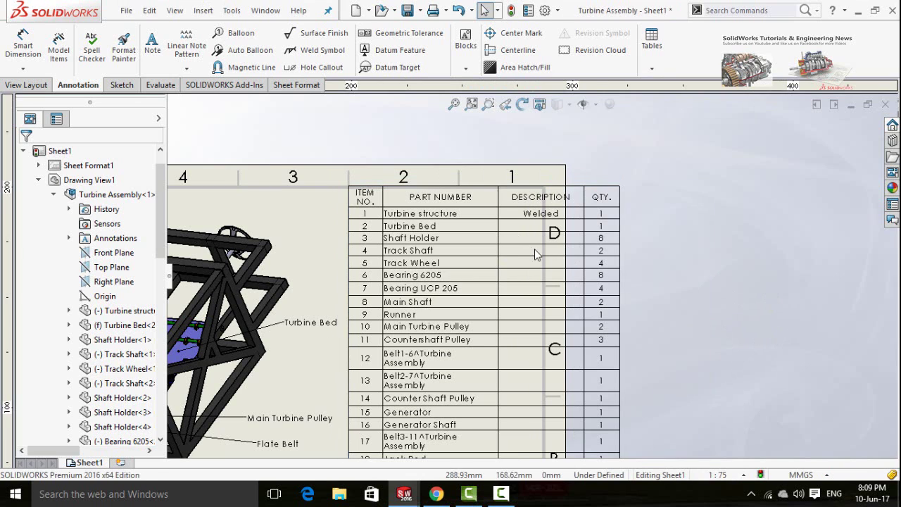
Step: Delete the bill of materials table from the sheet and undo the deletion
{"action": "left_click", "coordinate": [536, 215]}
{"action": "right_click", "coordinate": [536, 216]}
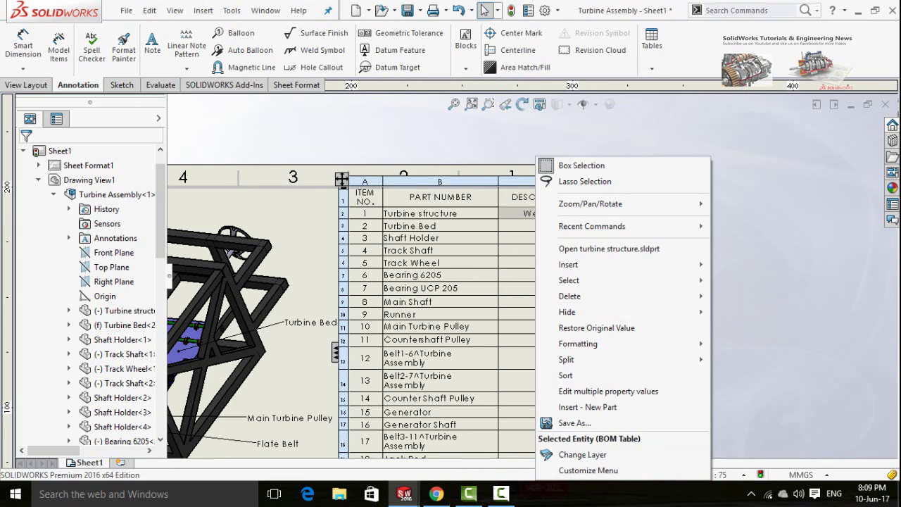
{"action": "mouse_move", "coordinate": [610, 297]}
{"action": "left_click", "coordinate": [740, 297]}
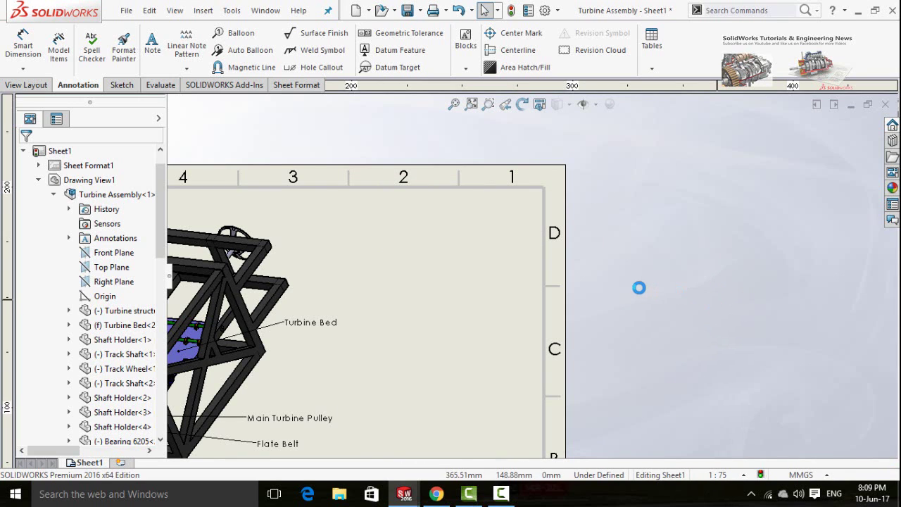
{"action": "key", "text": "ctrl+z"}
{"action": "scroll", "coordinate": [543, 267], "scroll_direction": "up", "scroll_amount": 3}
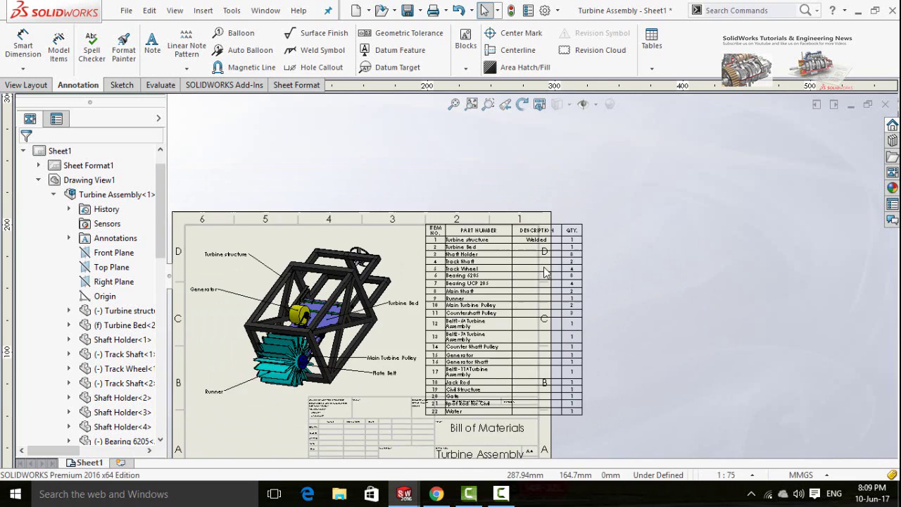
Step: Clear the contents of the bill of materials' whole Description column and undo the clearing
{"action": "scroll", "coordinate": [540, 313], "scroll_direction": "down", "scroll_amount": 1}
{"action": "scroll", "coordinate": [543, 318], "scroll_direction": "down", "scroll_amount": 2}
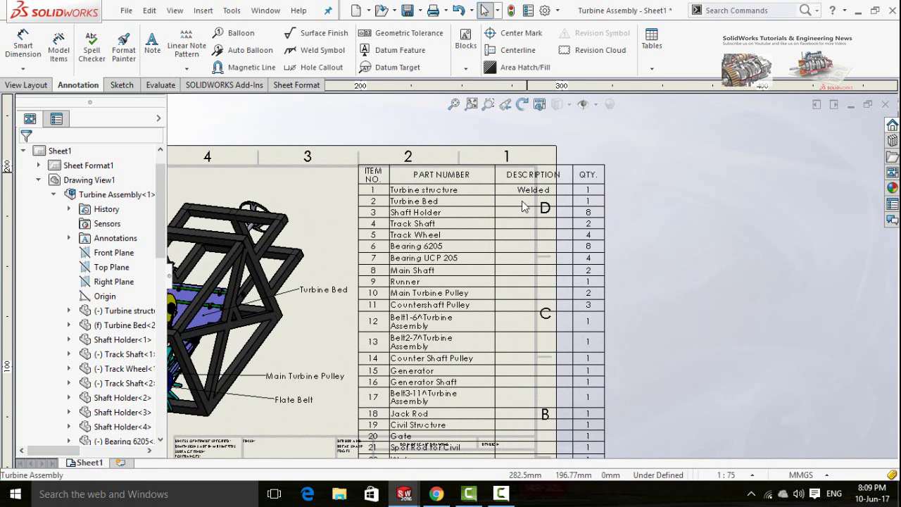
{"action": "left_click_drag", "start_coordinate": [522, 312], "coordinate": [531, 441]}
{"action": "left_click", "coordinate": [521, 175]}
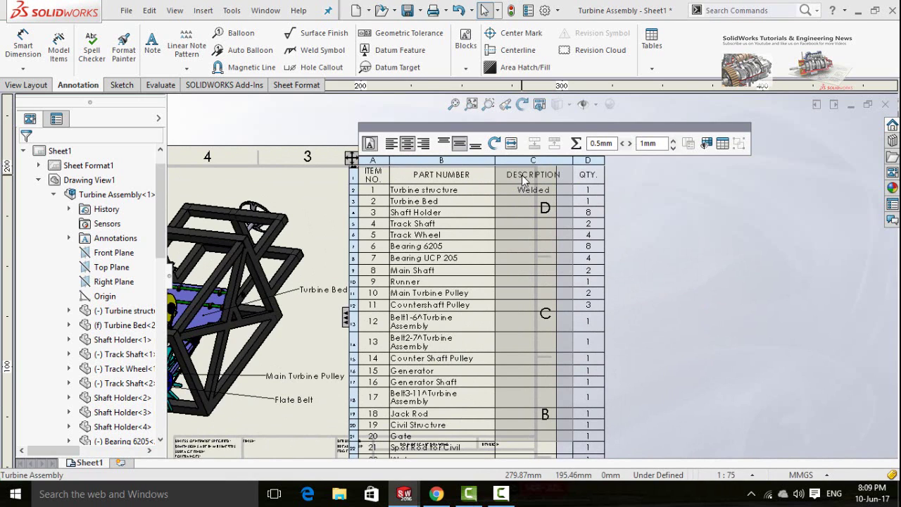
{"action": "key", "text": "Delete"}
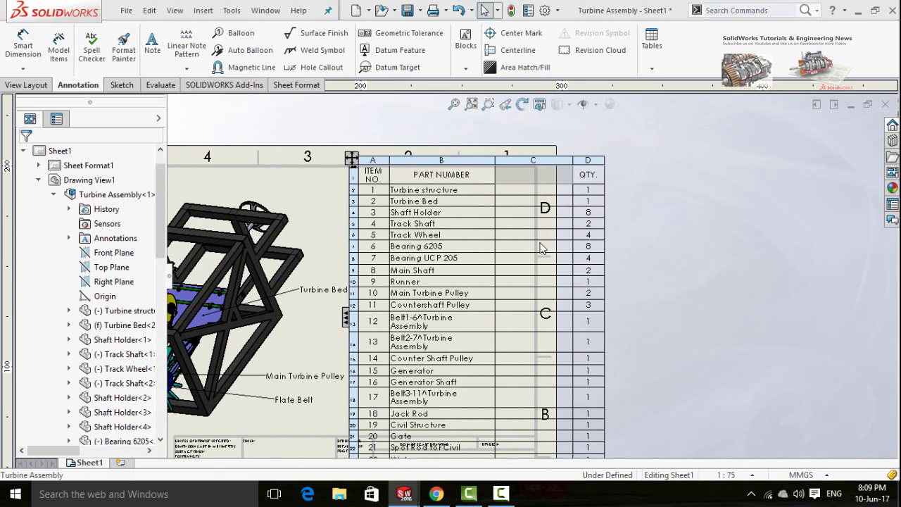
{"action": "key", "text": "ctrl+z"}
{"action": "scroll", "coordinate": [542, 246], "scroll_direction": "up", "scroll_amount": 3}
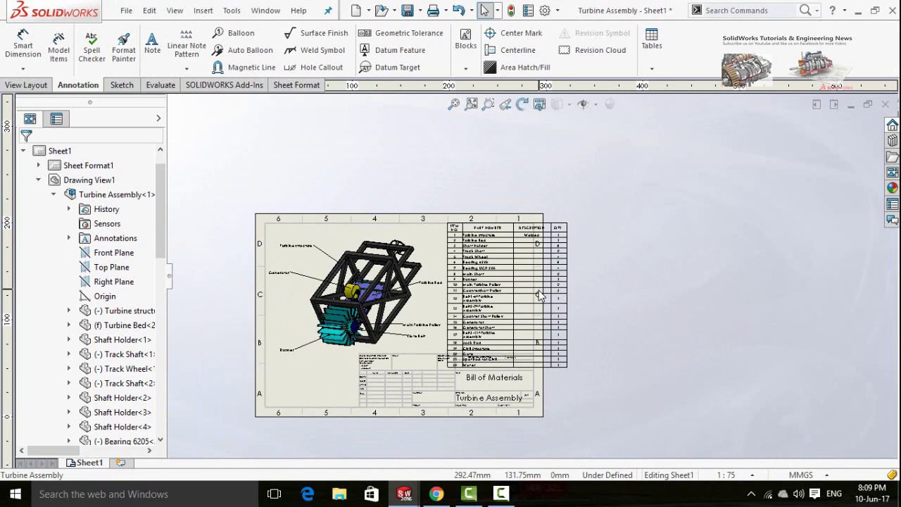
Step: Resize the bill of materials table wider and shorter so it sits above the title block with the belt names on single lines
{"action": "scroll", "coordinate": [539, 290], "scroll_direction": "down", "scroll_amount": 2}
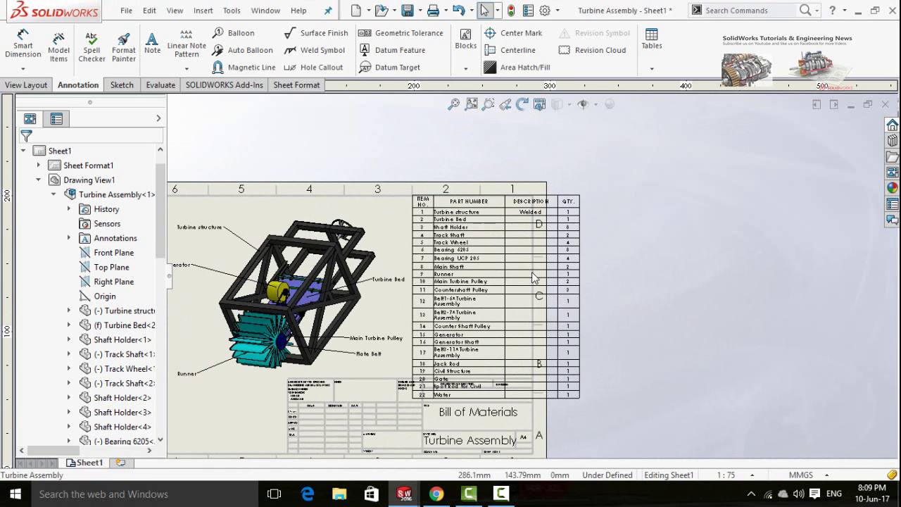
{"action": "left_click", "coordinate": [578, 395]}
{"action": "left_click_drag", "start_coordinate": [581, 398], "coordinate": [603, 302]}
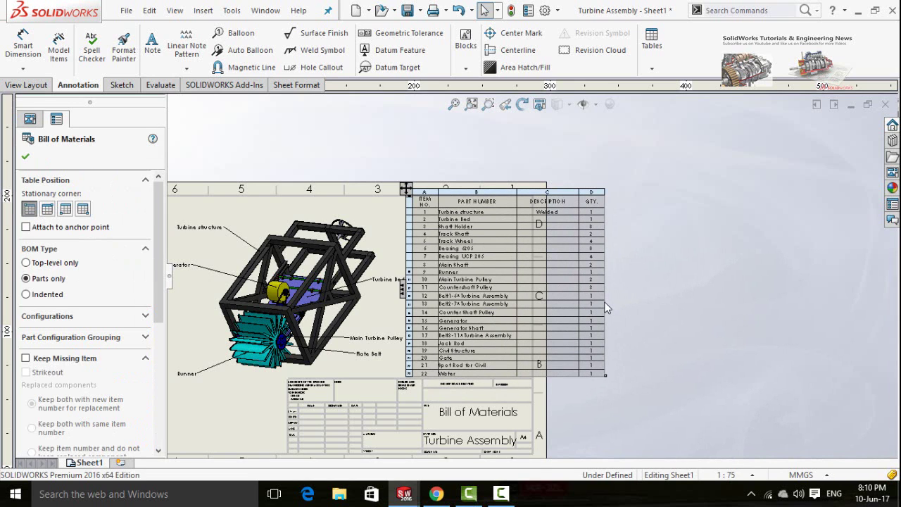
{"action": "scroll", "coordinate": [566, 311], "scroll_direction": "up", "scroll_amount": 1}
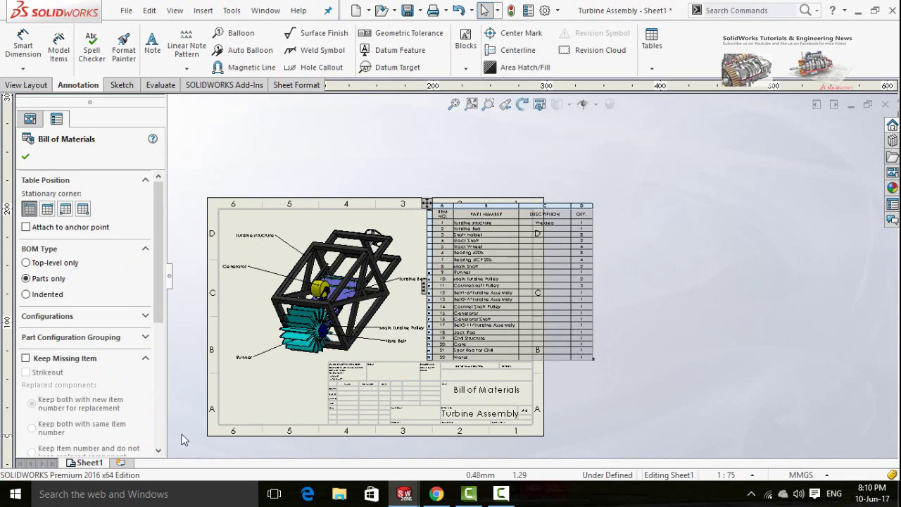
Step: Add a second sheet, Sheet2, to the turbine drawing
{"action": "left_click", "coordinate": [121, 463]}
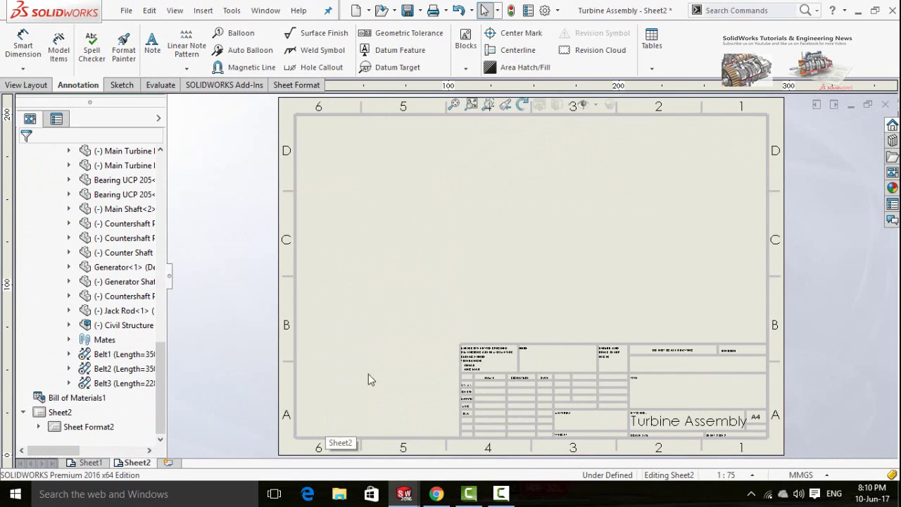
{"action": "scroll", "coordinate": [421, 309], "scroll_direction": "up", "scroll_amount": 2}
{"action": "scroll", "coordinate": [696, 249], "scroll_direction": "down", "scroll_amount": 2}
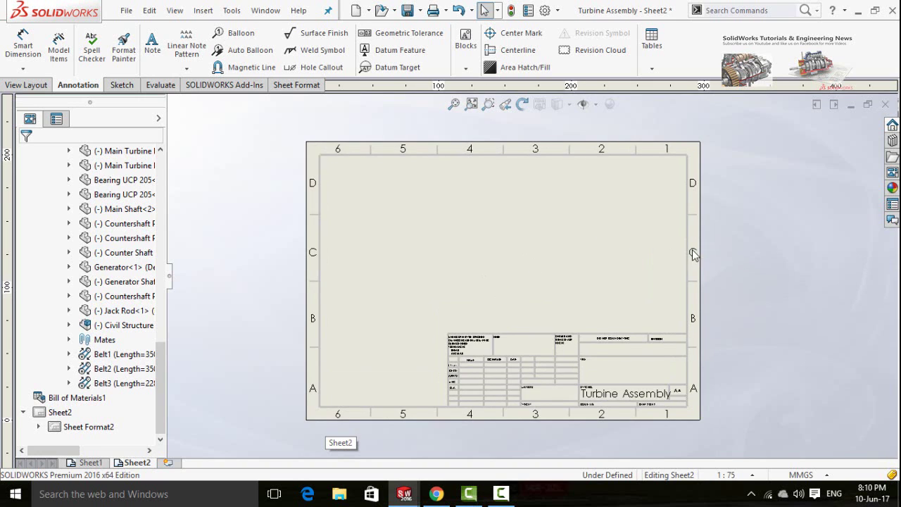
Step: Switch from the drawing to the open Turbine Assembly model window
{"action": "scroll", "coordinate": [553, 259], "scroll_direction": "up", "scroll_amount": 3}
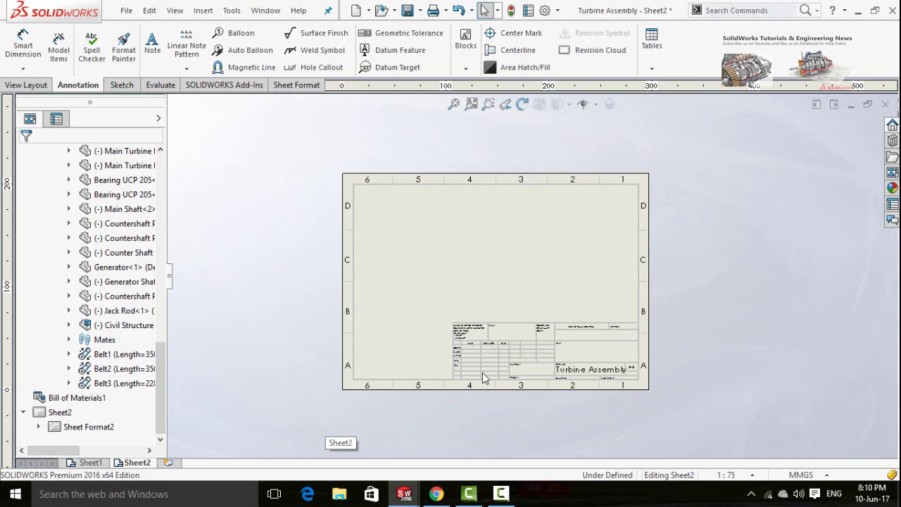
{"action": "mouse_move", "coordinate": [404, 493]}
{"action": "left_click", "coordinate": [364, 454]}
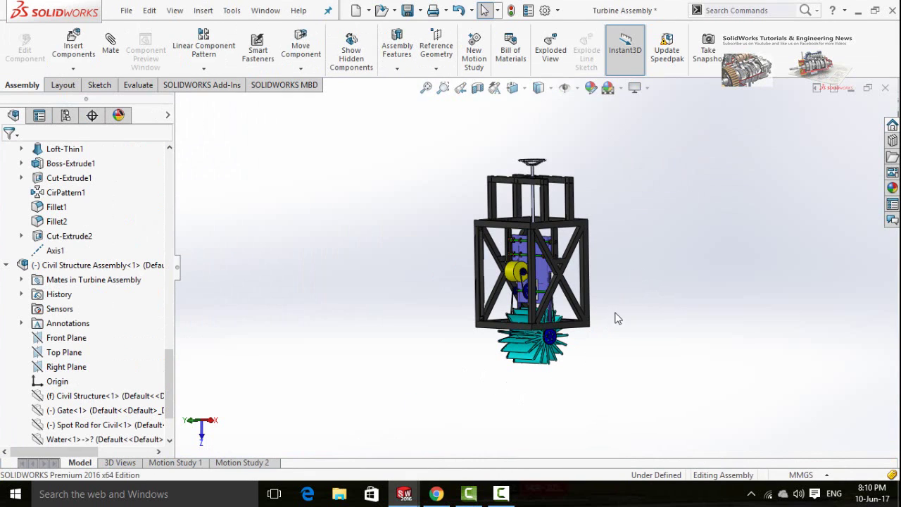
Step: Open the Runner part from the Turbine Assembly in its own window and orbit it to show the blades' length
{"action": "scroll", "coordinate": [613, 268], "scroll_direction": "down", "scroll_amount": 3}
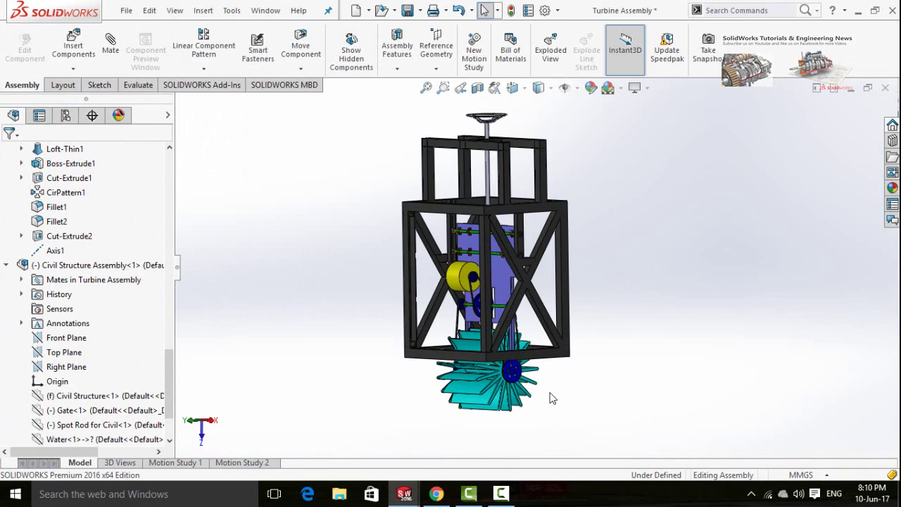
{"action": "scroll", "coordinate": [560, 392], "scroll_direction": "down", "scroll_amount": 2}
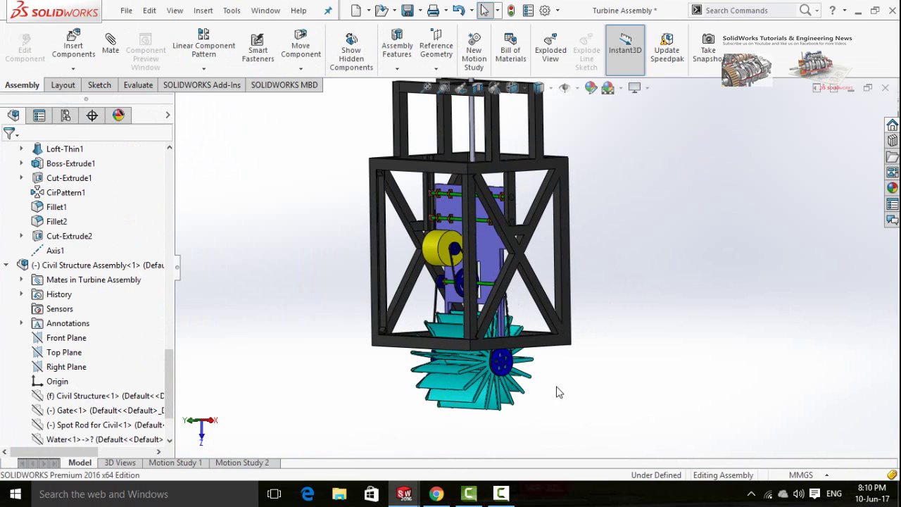
{"action": "left_click", "coordinate": [453, 402]}
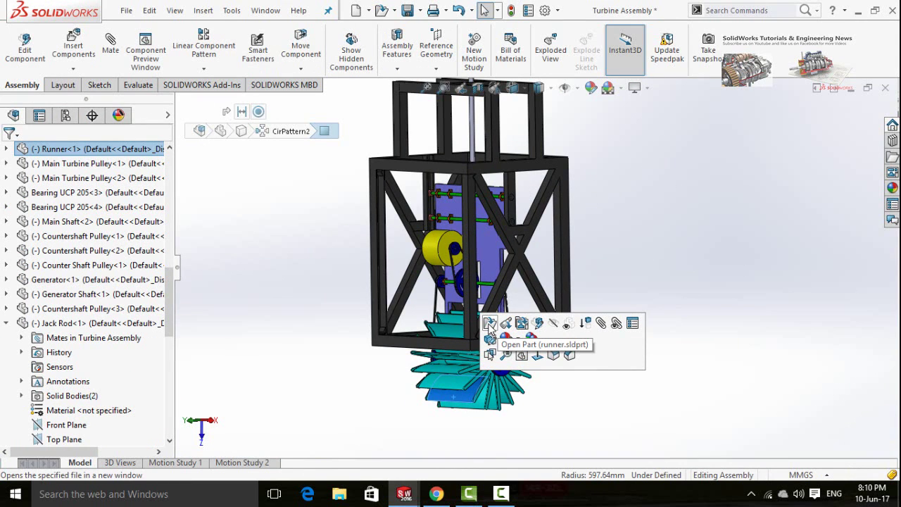
{"action": "left_click", "coordinate": [489, 323]}
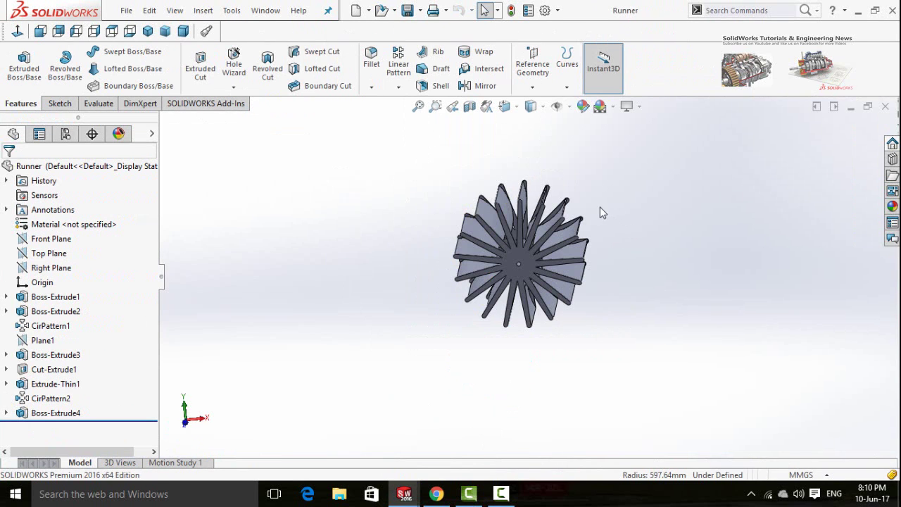
{"action": "scroll", "coordinate": [600, 212], "scroll_direction": "down", "scroll_amount": 2}
{"action": "middle_click_drag", "start_coordinate": [420, 417], "coordinate": [493, 422]}
Step: Return to the turbine drawing and place a model view of Runner, showing its blades end-on, in Sheet2's upper left area
{"action": "mouse_move", "coordinate": [398, 497]}
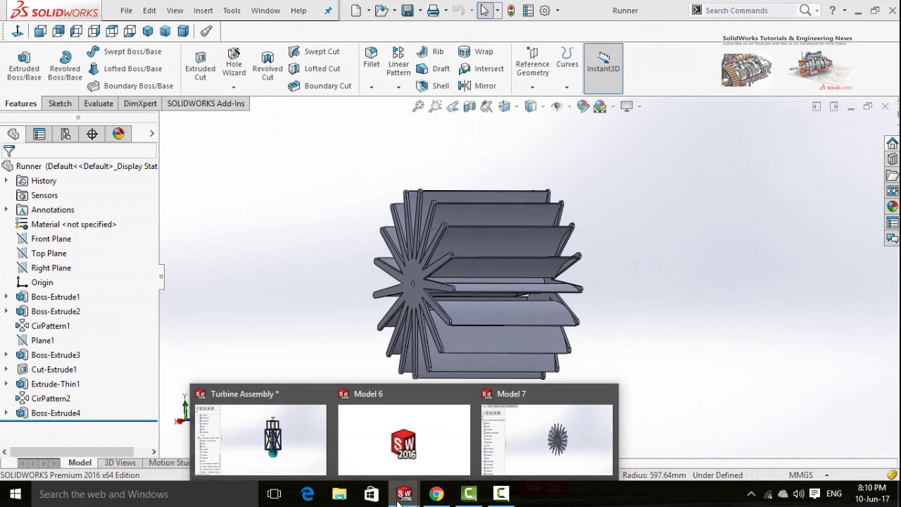
{"action": "left_click", "coordinate": [446, 436]}
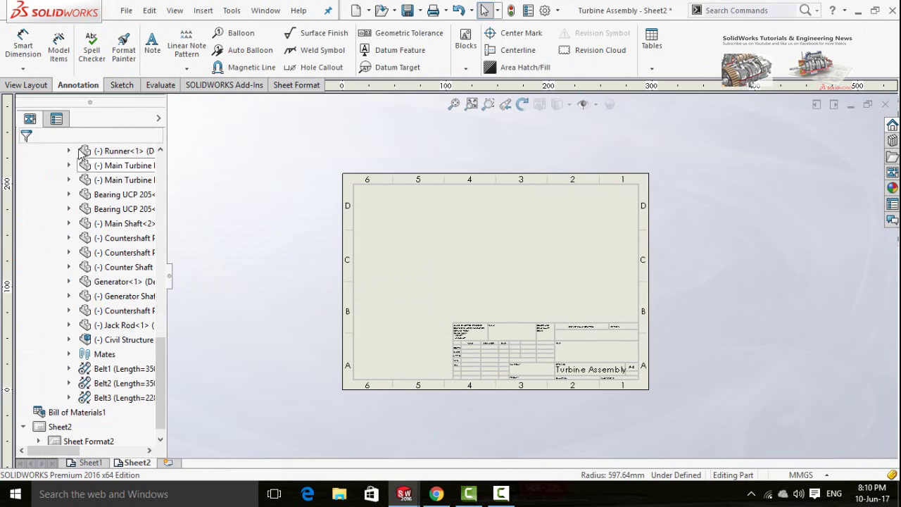
{"action": "left_click", "coordinate": [27, 85]}
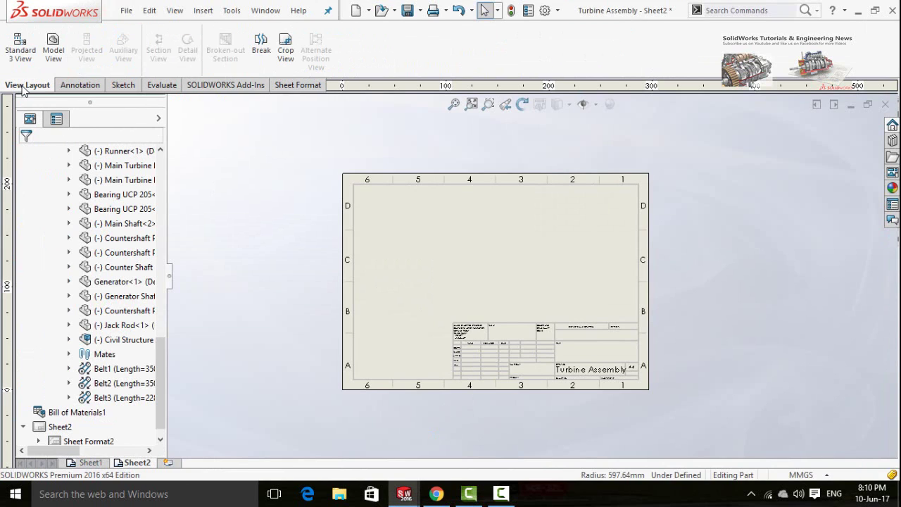
{"action": "left_click", "coordinate": [59, 55]}
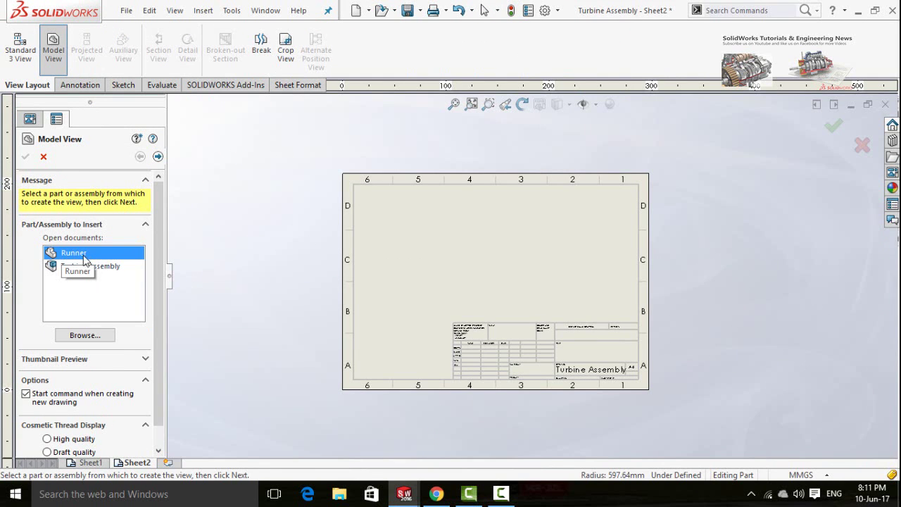
{"action": "double_click", "coordinate": [83, 259]}
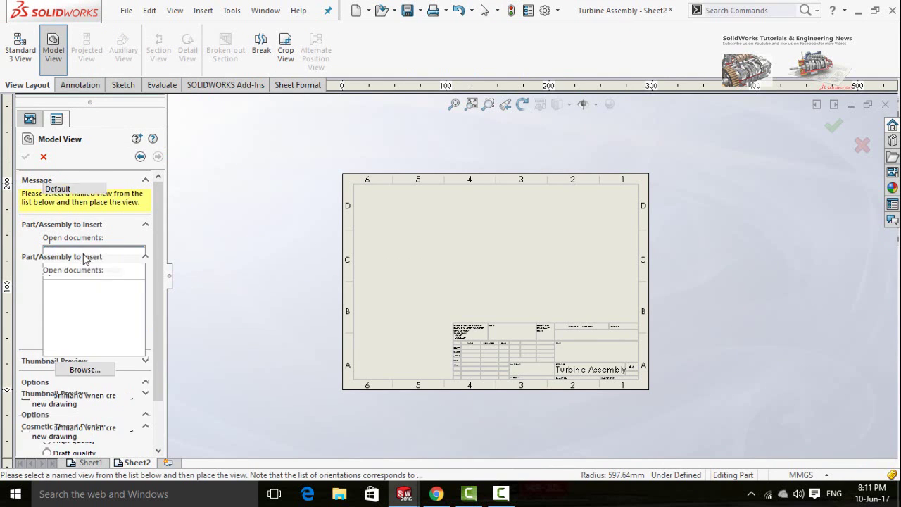
{"action": "left_click", "coordinate": [418, 244]}
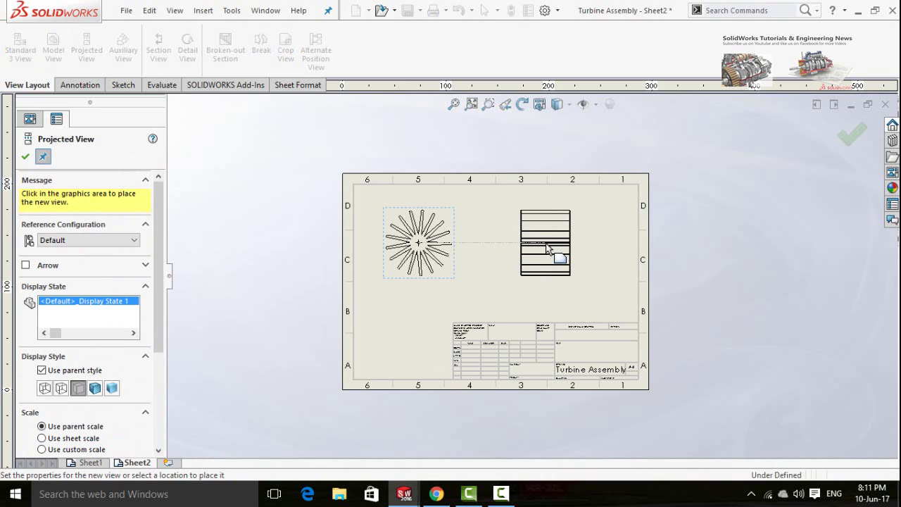
Step: Project a side view to the right of the Runner view and an isometric view diagonally below it
{"action": "left_click", "coordinate": [546, 244]}
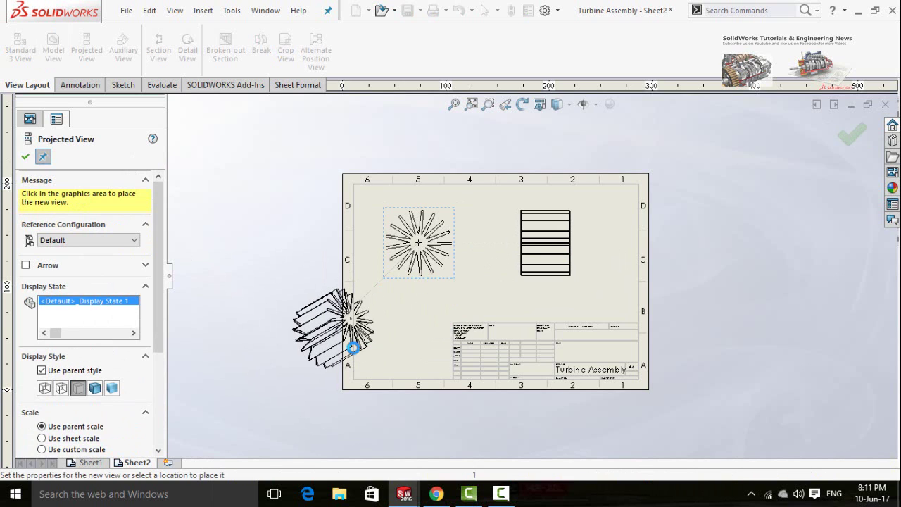
{"action": "left_click", "coordinate": [25, 160]}
{"action": "left_click", "coordinate": [379, 349]}
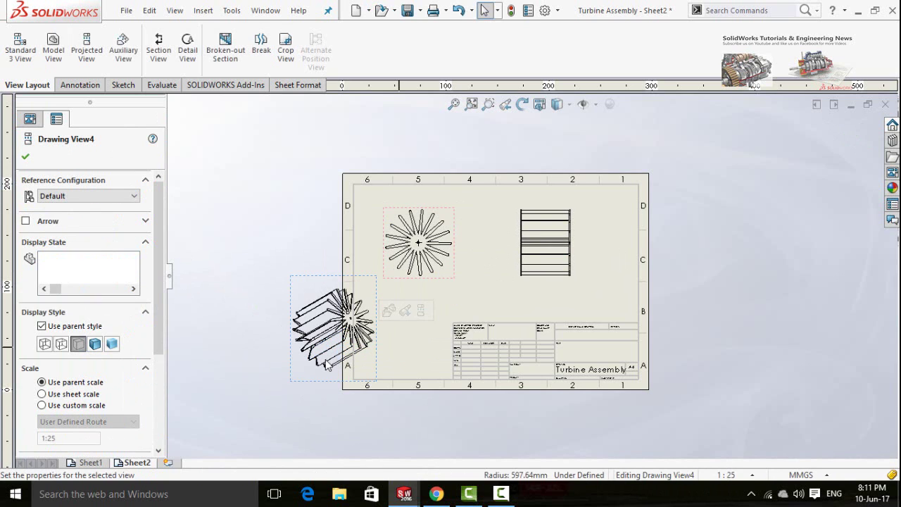
Step: Move the Runner's isometric view inside the sheet border beside the title block and display it shaded with edges
{"action": "scroll", "coordinate": [340, 350], "scroll_direction": "down", "scroll_amount": 1}
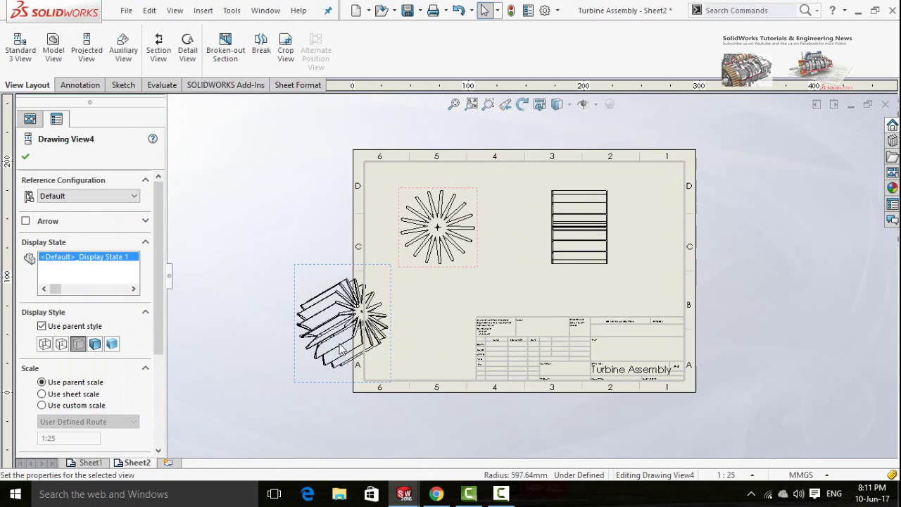
{"action": "left_click_drag", "start_coordinate": [324, 357], "coordinate": [398, 362]}
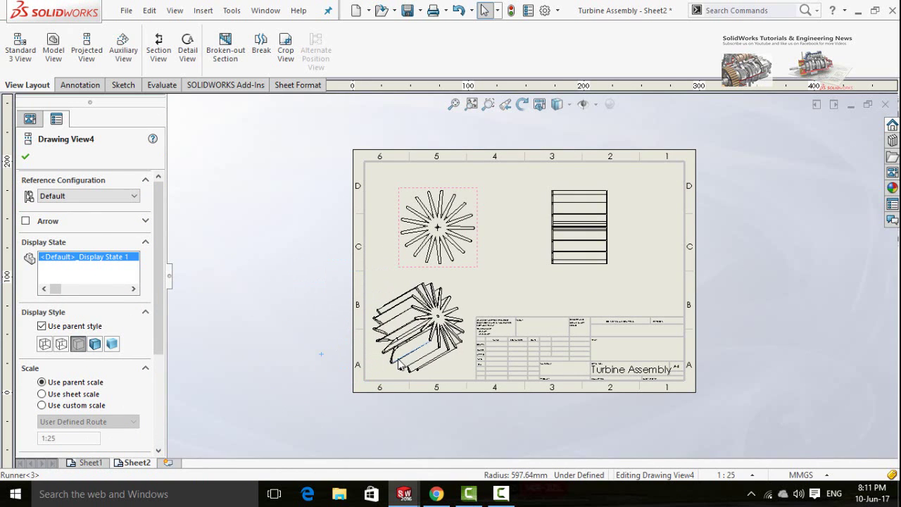
{"action": "left_click", "coordinate": [426, 343]}
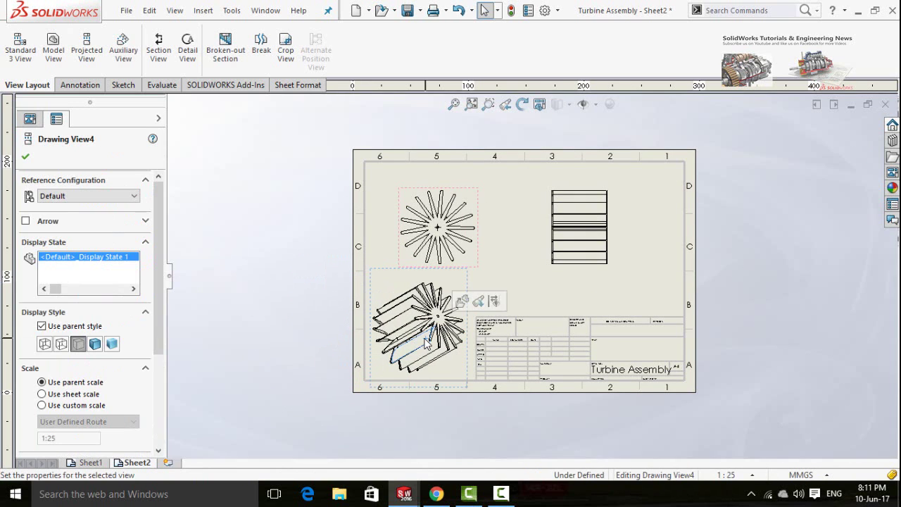
{"action": "left_click", "coordinate": [95, 344]}
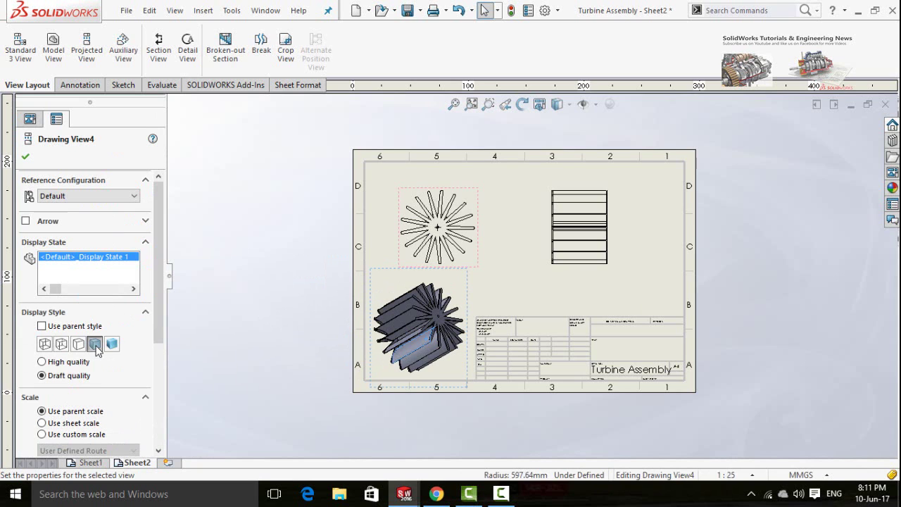
{"action": "left_click", "coordinate": [223, 302]}
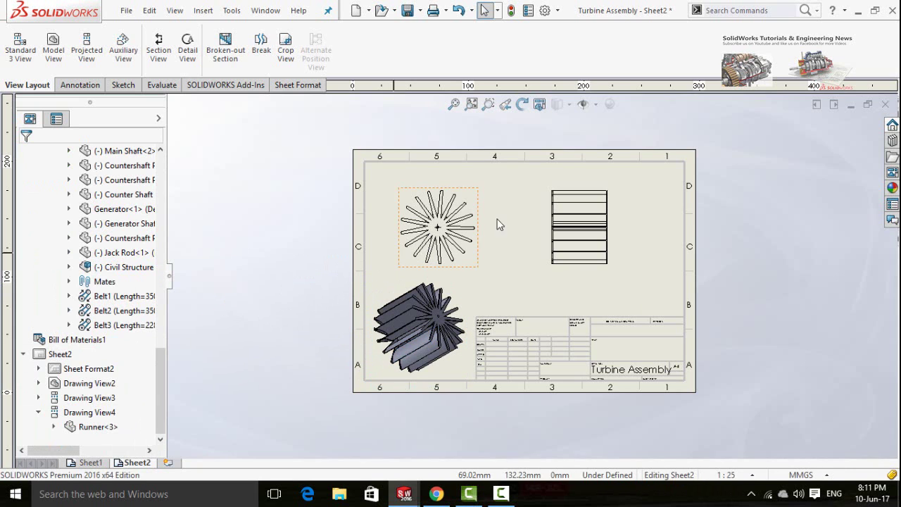
{"action": "scroll", "coordinate": [503, 215], "scroll_direction": "down", "scroll_amount": 1}
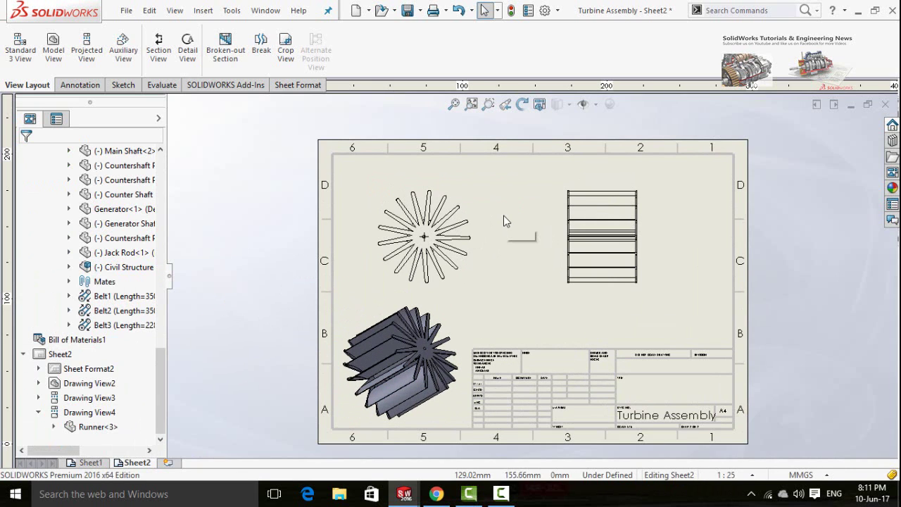
{"action": "left_click", "coordinate": [81, 88]}
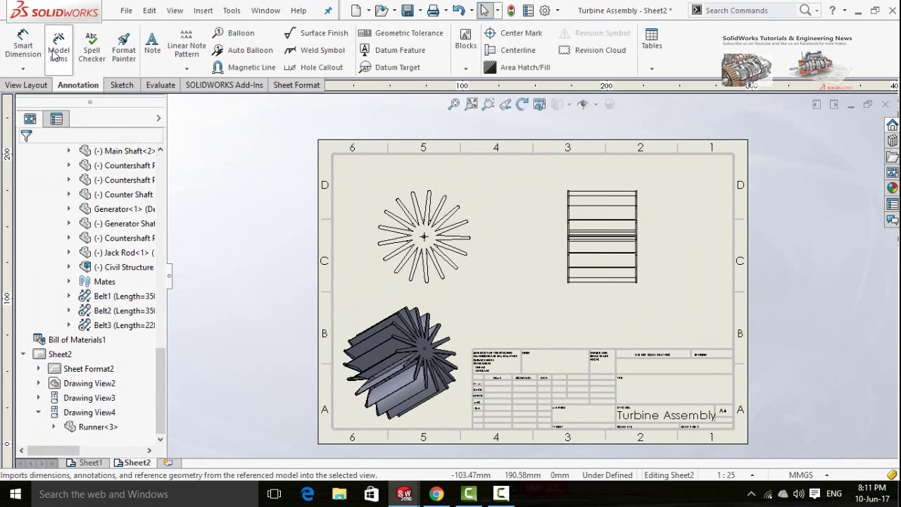
{"action": "left_click", "coordinate": [57, 62]}
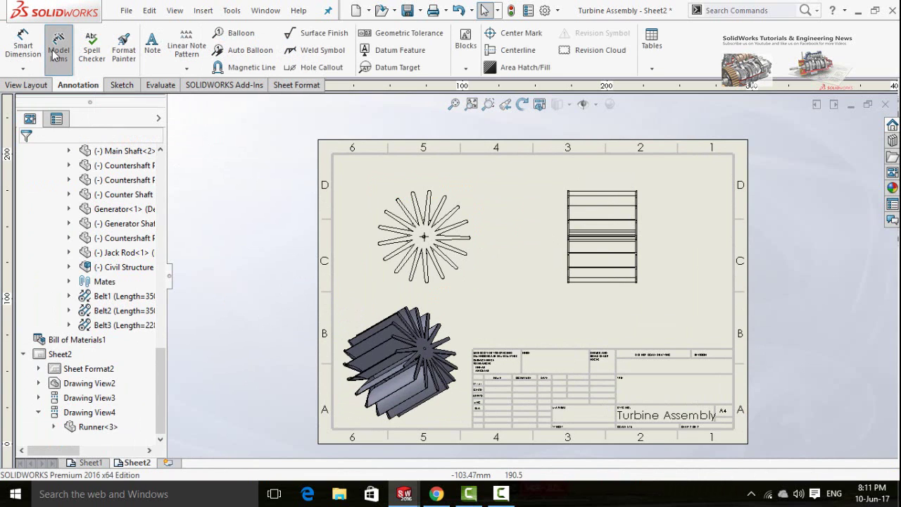
{"action": "left_click", "coordinate": [438, 247]}
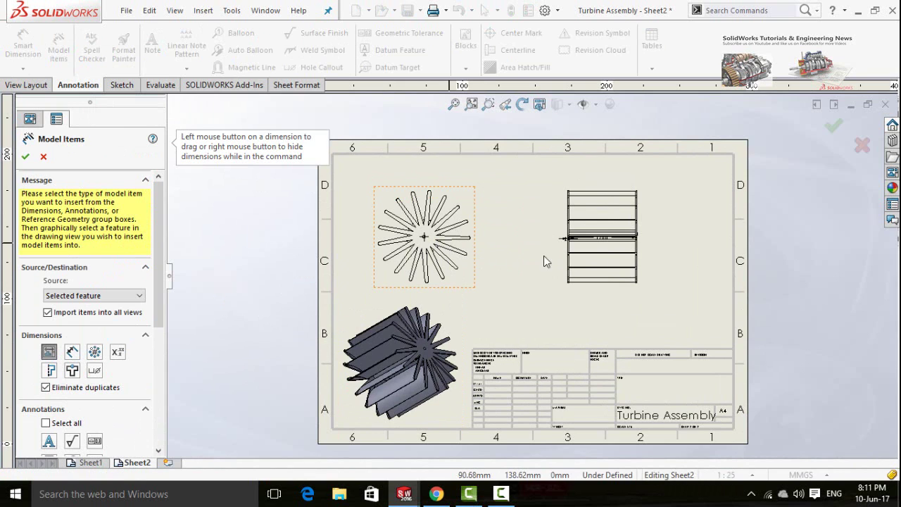
{"action": "scroll", "coordinate": [546, 262], "scroll_direction": "down", "scroll_amount": 3}
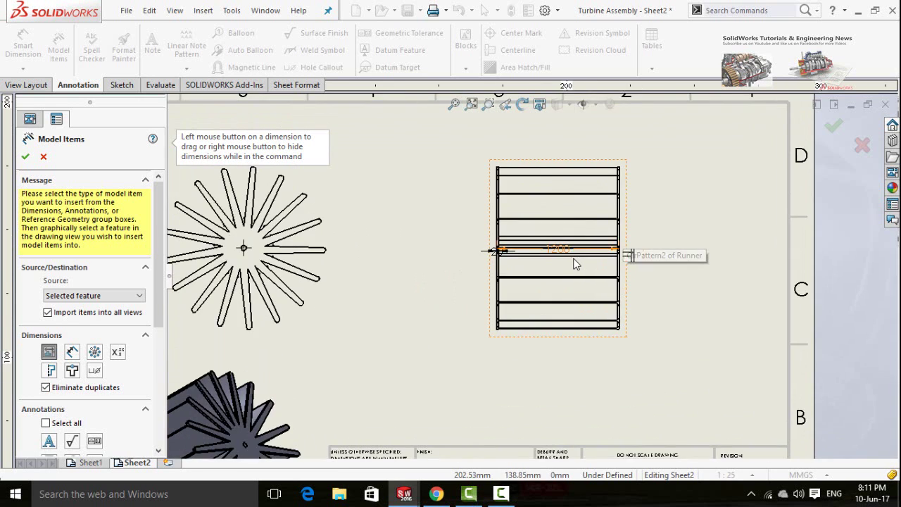
{"action": "scroll", "coordinate": [574, 264], "scroll_direction": "down", "scroll_amount": 3}
{"action": "scroll", "coordinate": [547, 267], "scroll_direction": "up", "scroll_amount": 2}
{"action": "left_click_drag", "start_coordinate": [538, 257], "coordinate": [535, 341]}
{"action": "scroll", "coordinate": [329, 325], "scroll_direction": "up", "scroll_amount": 2}
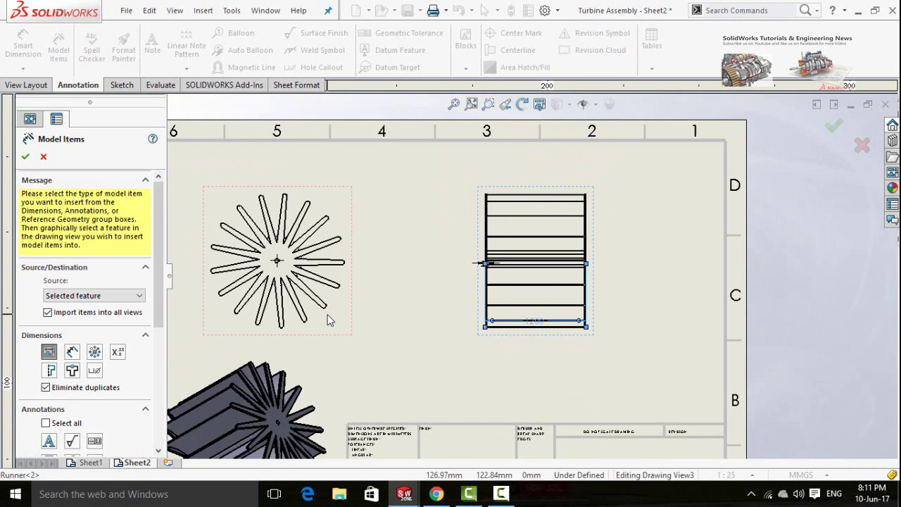
{"action": "left_click", "coordinate": [43, 156]}
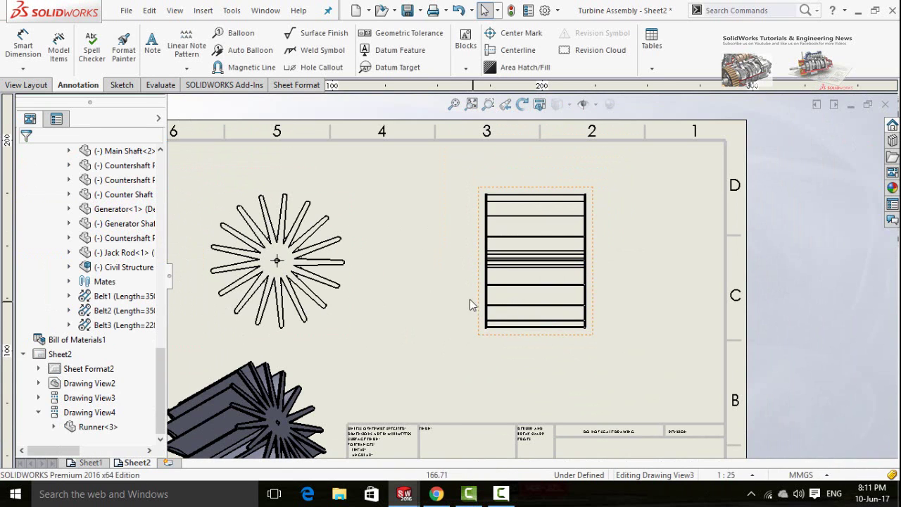
Step: Add a third sheet, Sheet3, to the turbine drawing and switch to the Turbine Assembly model window
{"action": "scroll", "coordinate": [457, 299], "scroll_direction": "up", "scroll_amount": 3}
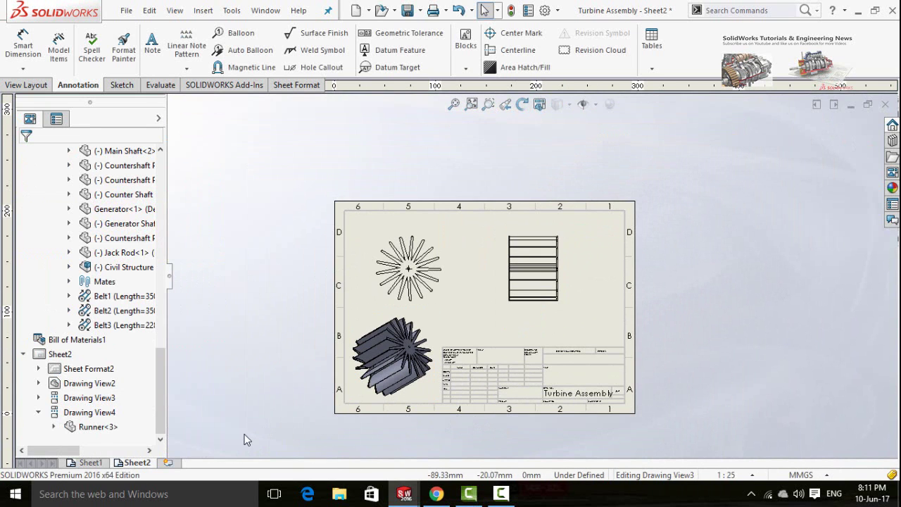
{"action": "left_click", "coordinate": [168, 463]}
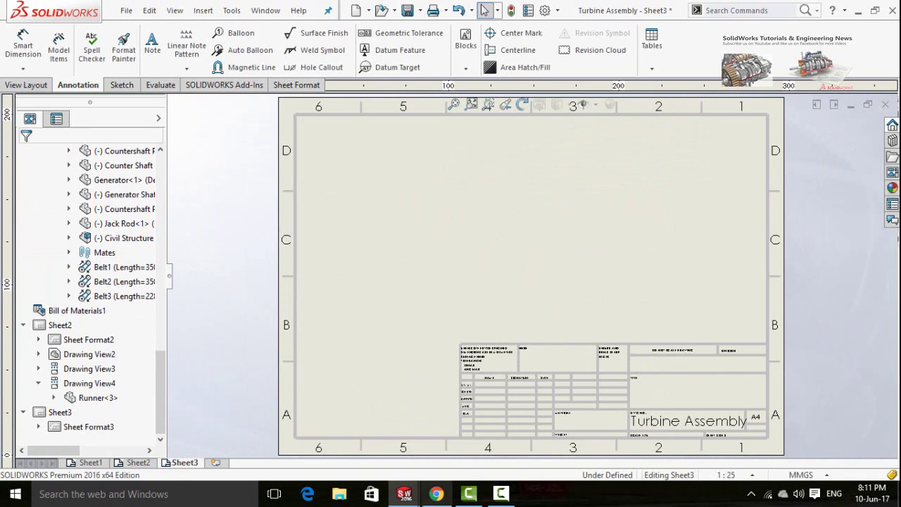
{"action": "mouse_move", "coordinate": [404, 494]}
{"action": "left_click", "coordinate": [303, 437]}
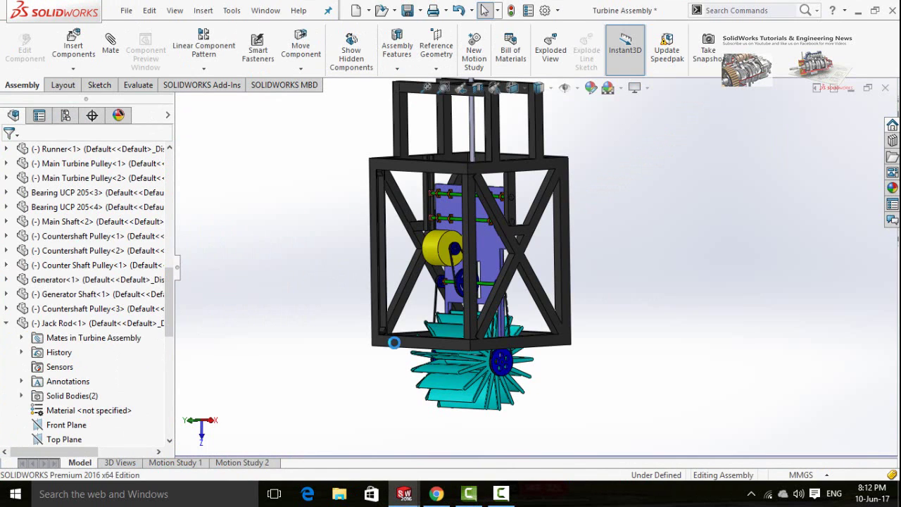
Step: Open the Main Turbine Pulley part from the assembly in its own window
{"action": "scroll", "coordinate": [433, 258], "scroll_direction": "up", "scroll_amount": 1}
{"action": "scroll", "coordinate": [524, 242], "scroll_direction": "down", "scroll_amount": 5}
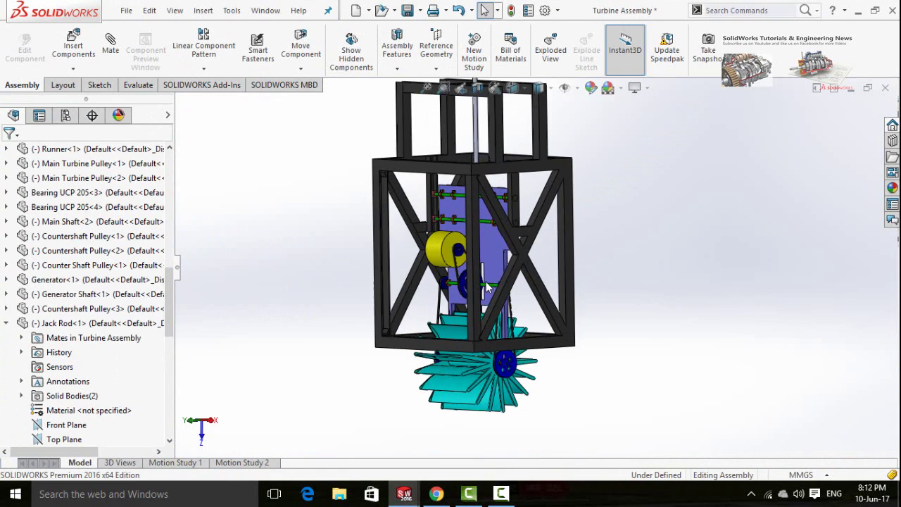
{"action": "scroll", "coordinate": [543, 387], "scroll_direction": "down", "scroll_amount": 3}
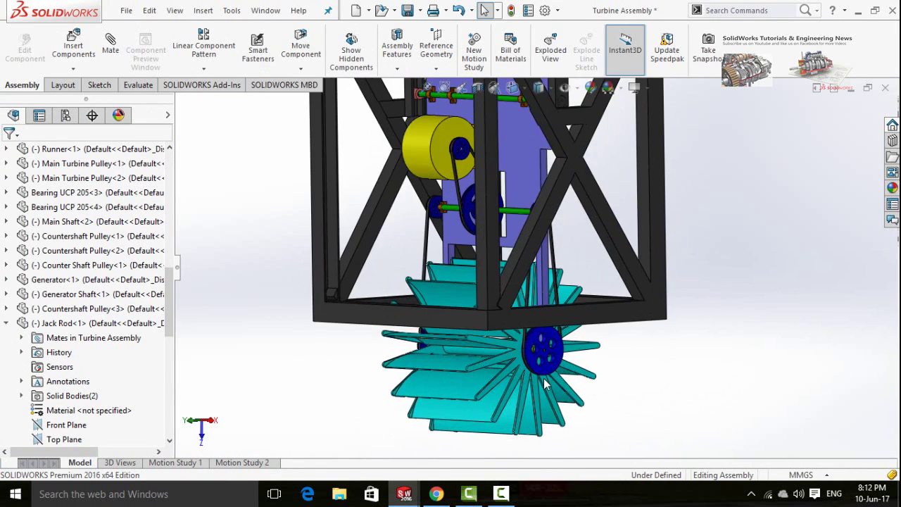
{"action": "left_click", "coordinate": [548, 360]}
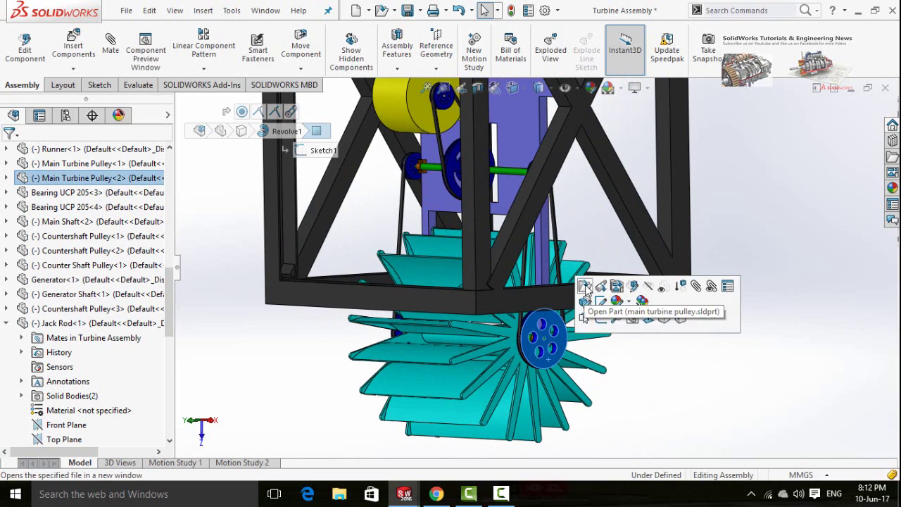
{"action": "left_click", "coordinate": [585, 285]}
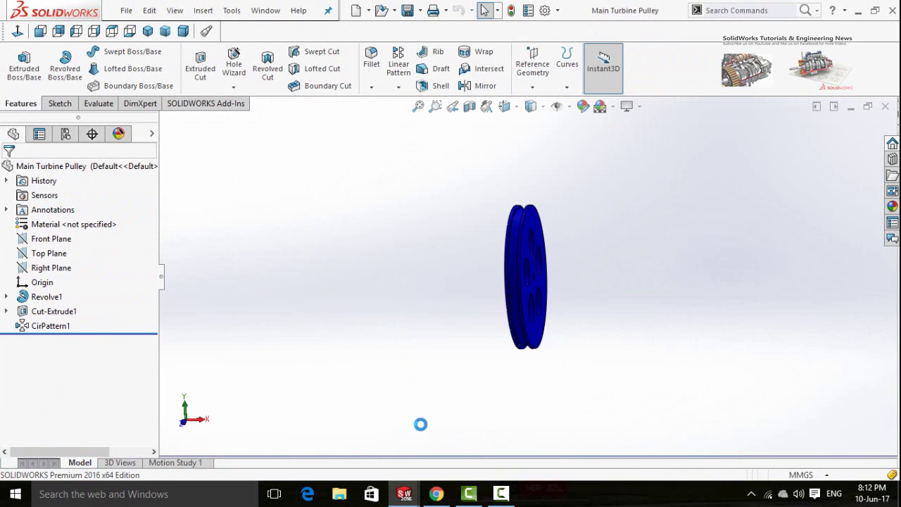
Step: Return to the Turbine Assembly drawing and place a model view of the Main Turbine Pulley just below Sheet3's border
{"action": "mouse_move", "coordinate": [404, 493]}
{"action": "left_click", "coordinate": [362, 451]}
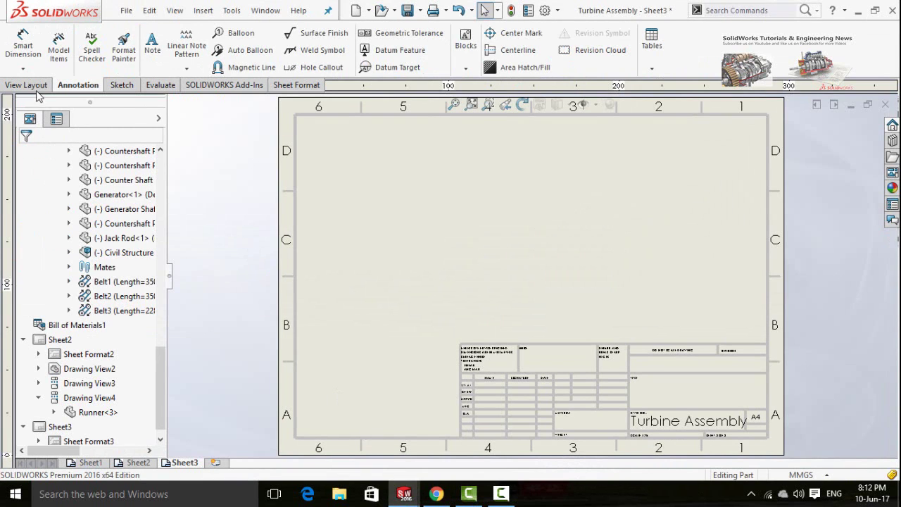
{"action": "left_click", "coordinate": [28, 84]}
{"action": "left_click", "coordinate": [53, 46]}
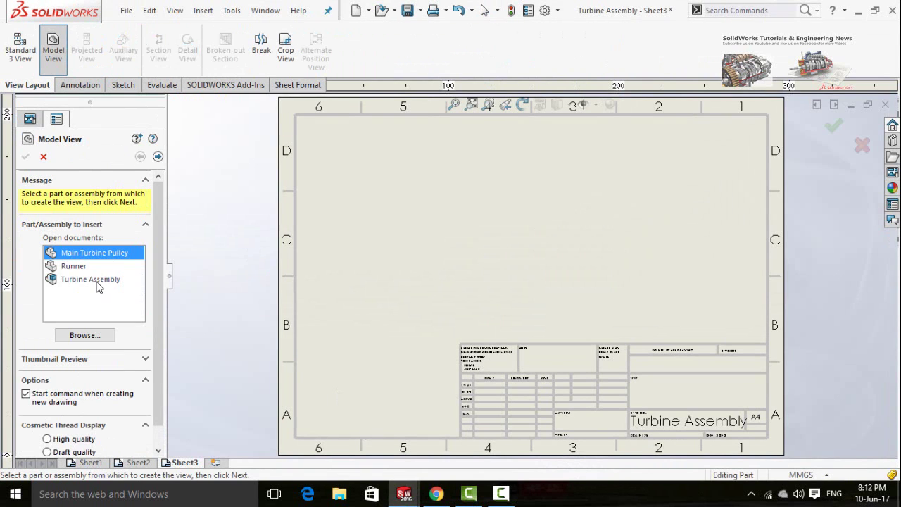
{"action": "double_click", "coordinate": [83, 254]}
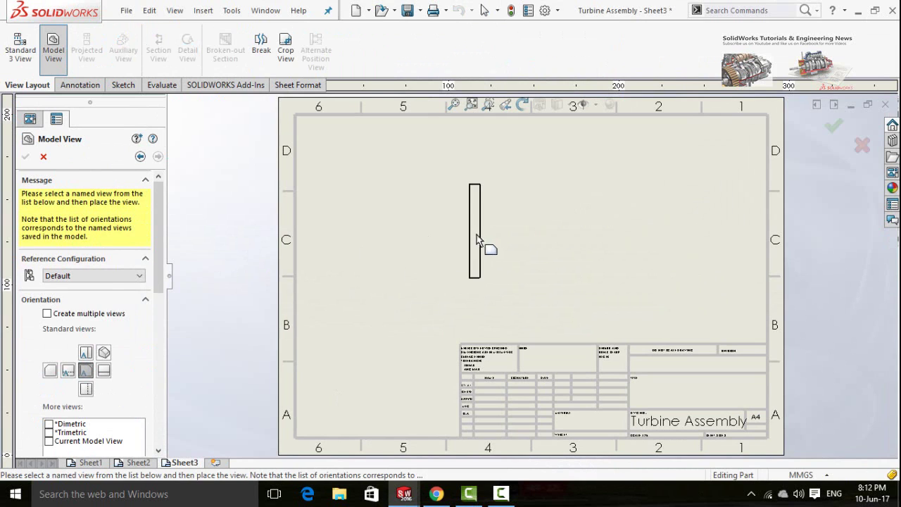
{"action": "key", "text": "z"}
{"action": "key", "text": "z"}
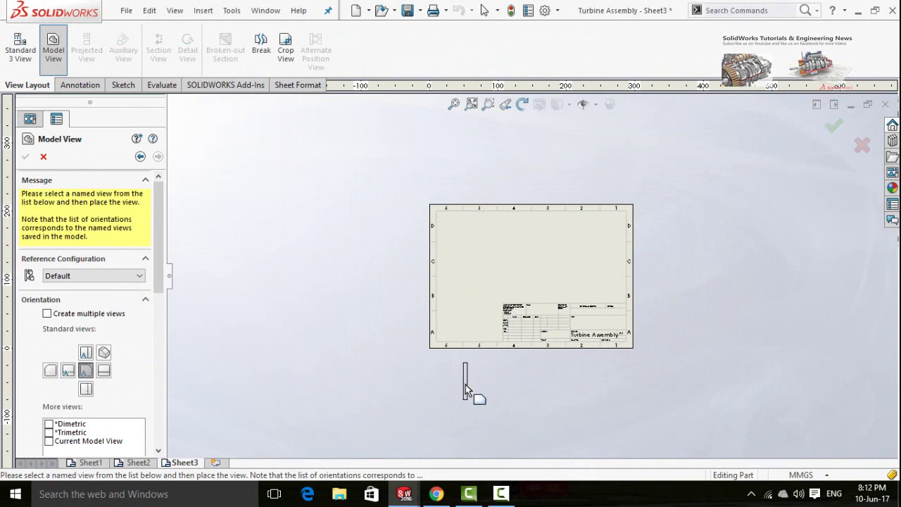
{"action": "left_click", "coordinate": [463, 382]}
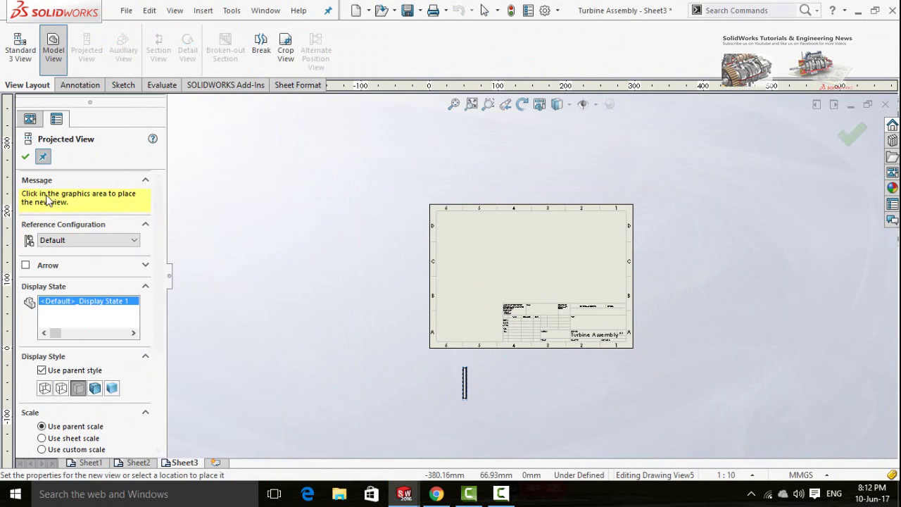
{"action": "left_click", "coordinate": [26, 156]}
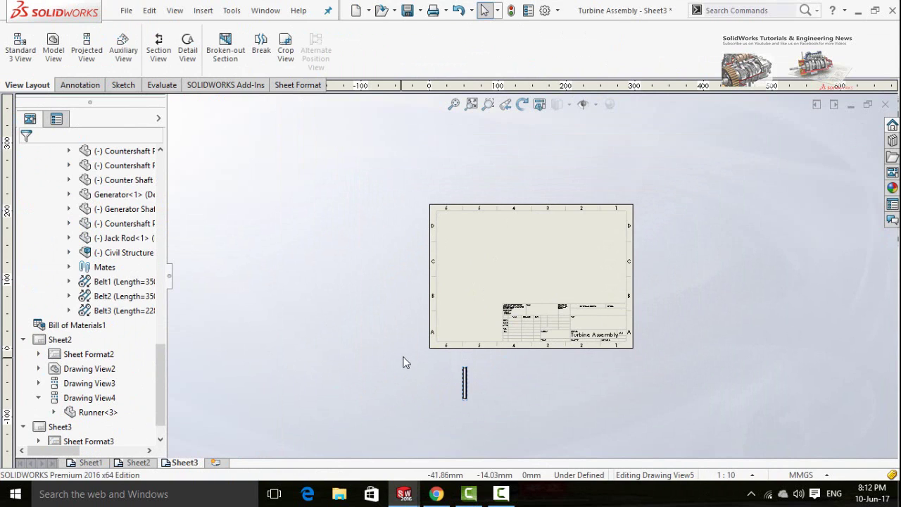
Step: Start a section view of the pulley with a horizontal cutting line through the midpoint of its outer edge
{"action": "left_click", "coordinate": [157, 51]}
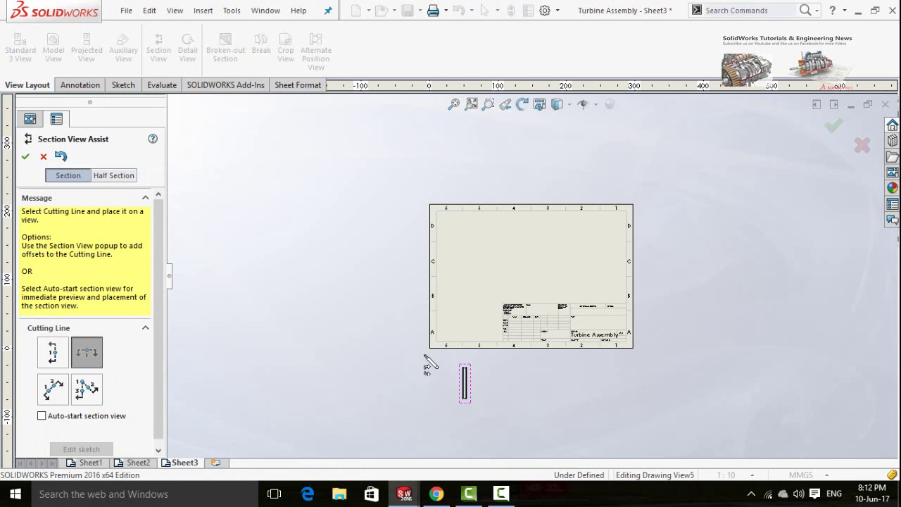
{"action": "scroll", "coordinate": [472, 398], "scroll_direction": "down", "scroll_amount": 4}
{"action": "scroll", "coordinate": [514, 341], "scroll_direction": "down", "scroll_amount": 6}
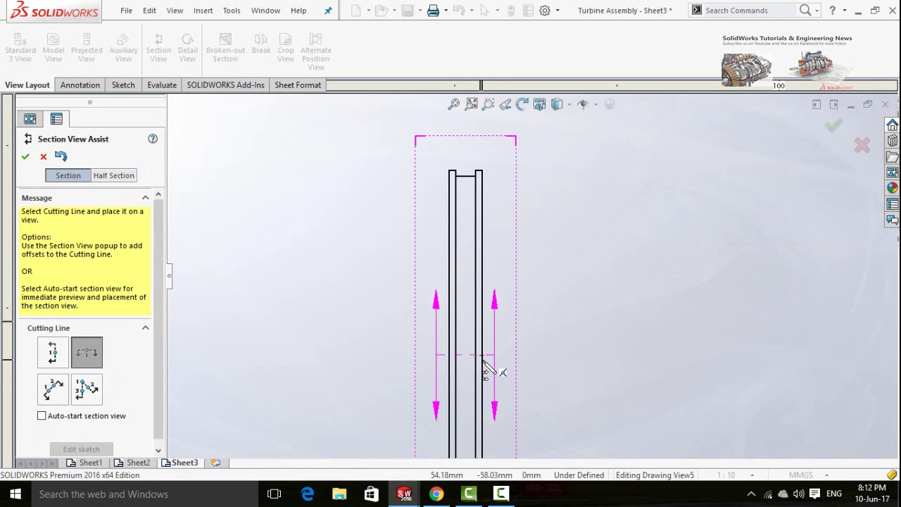
{"action": "scroll", "coordinate": [507, 366], "scroll_direction": "up", "scroll_amount": 1}
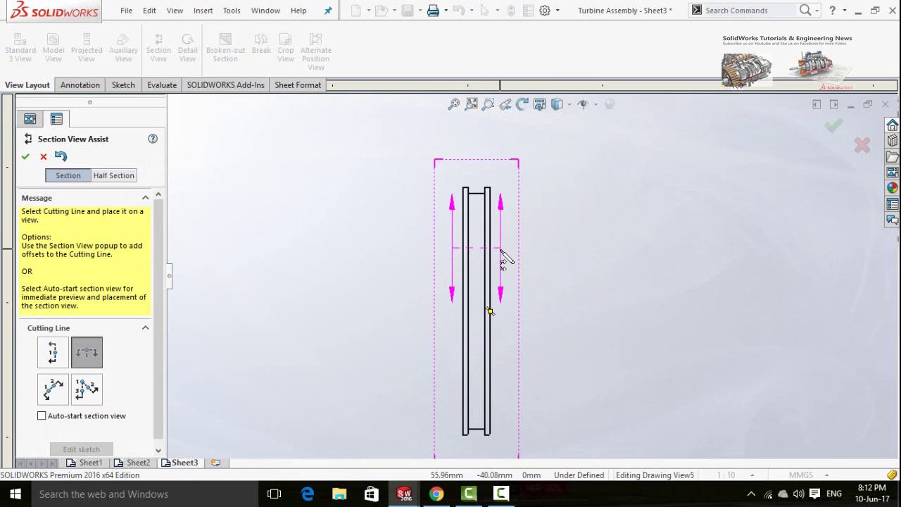
{"action": "left_click", "coordinate": [490, 311]}
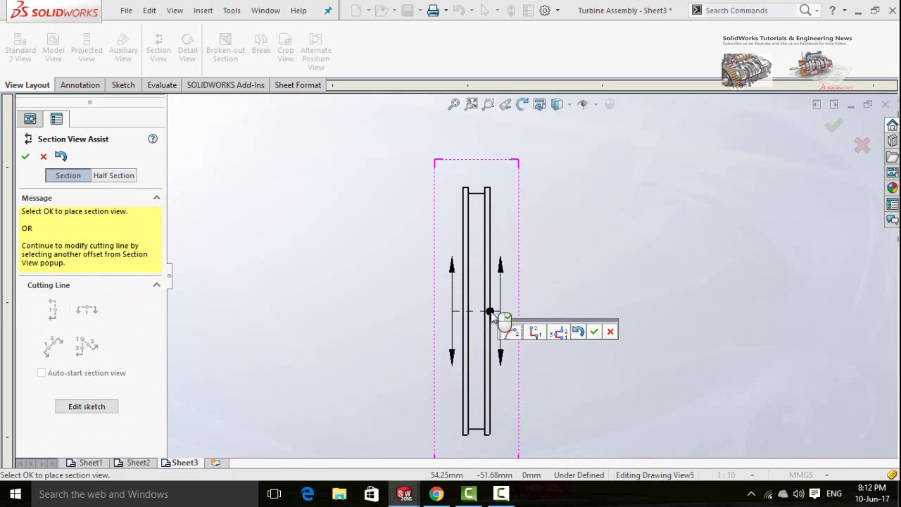
{"action": "left_click", "coordinate": [594, 333]}
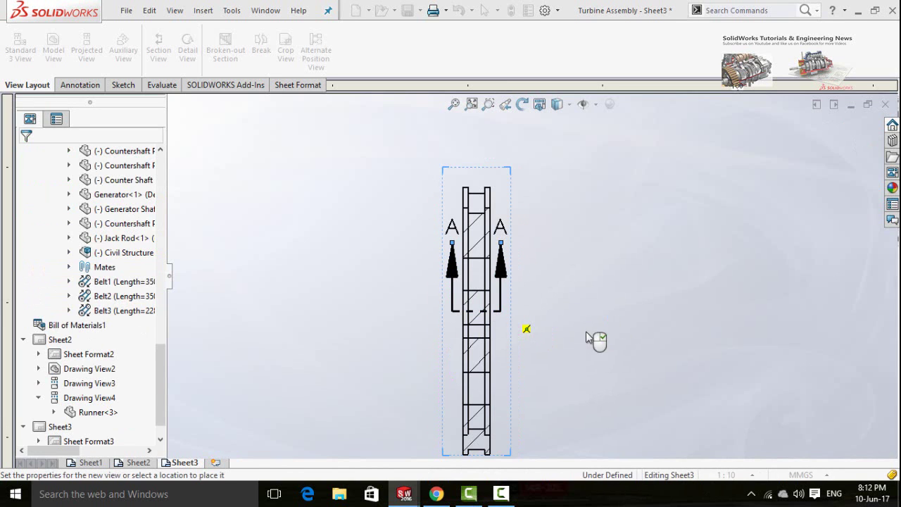
Step: Place section view A-A directly above the pulley view, inside Sheet3's border between zones C and D
{"action": "scroll", "coordinate": [521, 232], "scroll_direction": "up", "scroll_amount": 3}
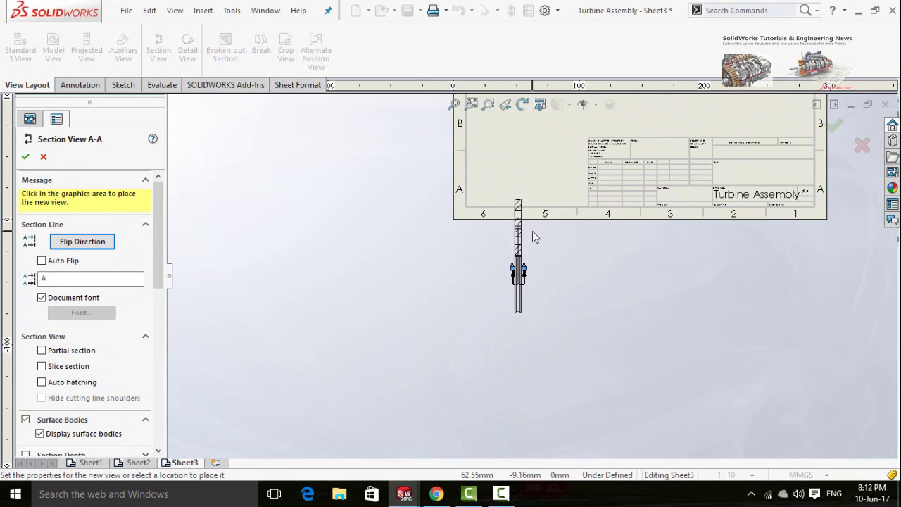
{"action": "scroll", "coordinate": [556, 223], "scroll_direction": "up", "scroll_amount": 2}
{"action": "scroll", "coordinate": [539, 171], "scroll_direction": "down", "scroll_amount": 5}
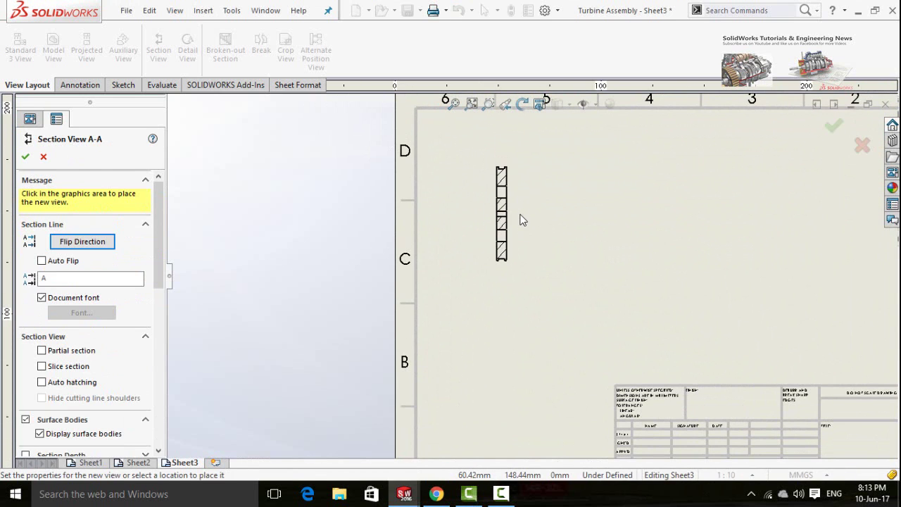
{"action": "left_click", "coordinate": [521, 219]}
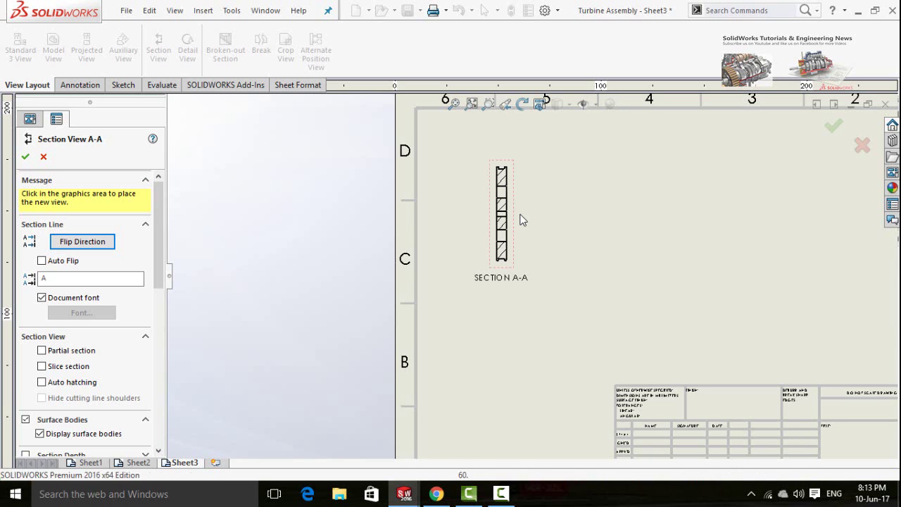
{"action": "left_click", "coordinate": [26, 159]}
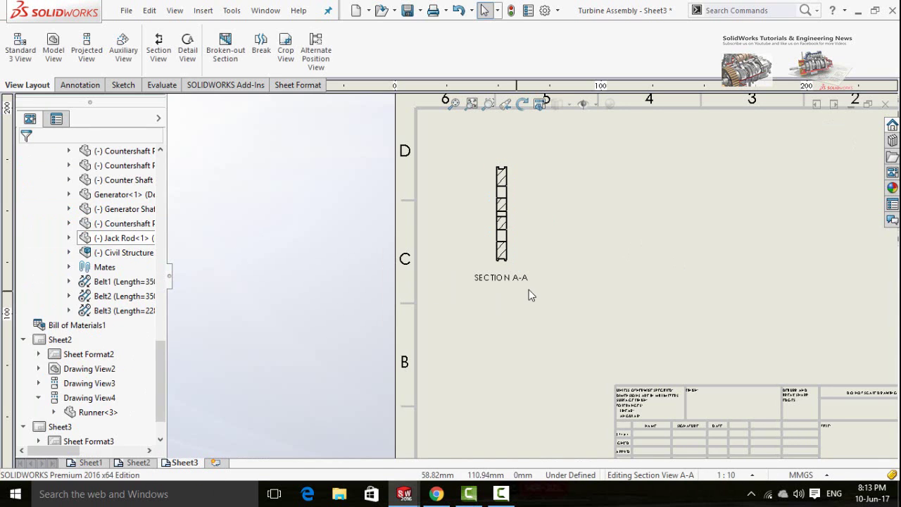
{"action": "scroll", "coordinate": [529, 290], "scroll_direction": "up", "scroll_amount": 3}
{"action": "scroll", "coordinate": [537, 375], "scroll_direction": "up", "scroll_amount": 2}
{"action": "scroll", "coordinate": [543, 418], "scroll_direction": "down", "scroll_amount": 4}
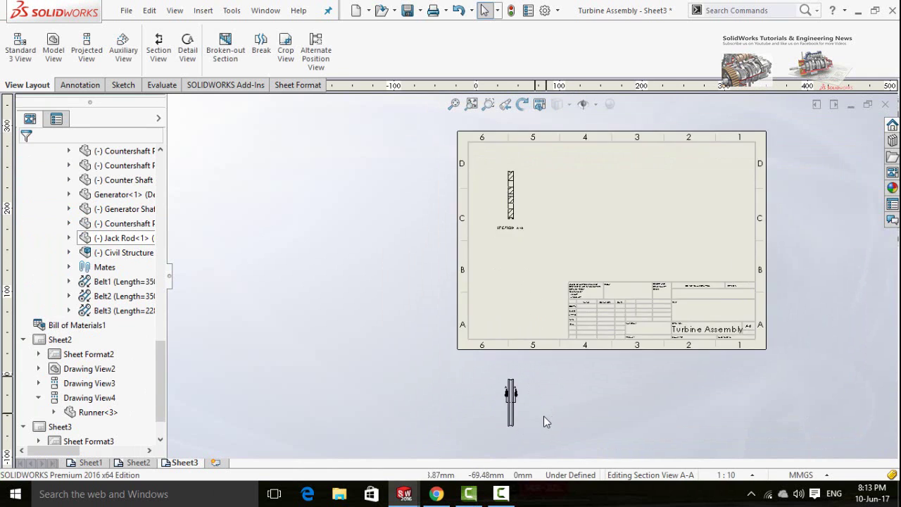
{"action": "scroll", "coordinate": [590, 237], "scroll_direction": "up", "scroll_amount": 2}
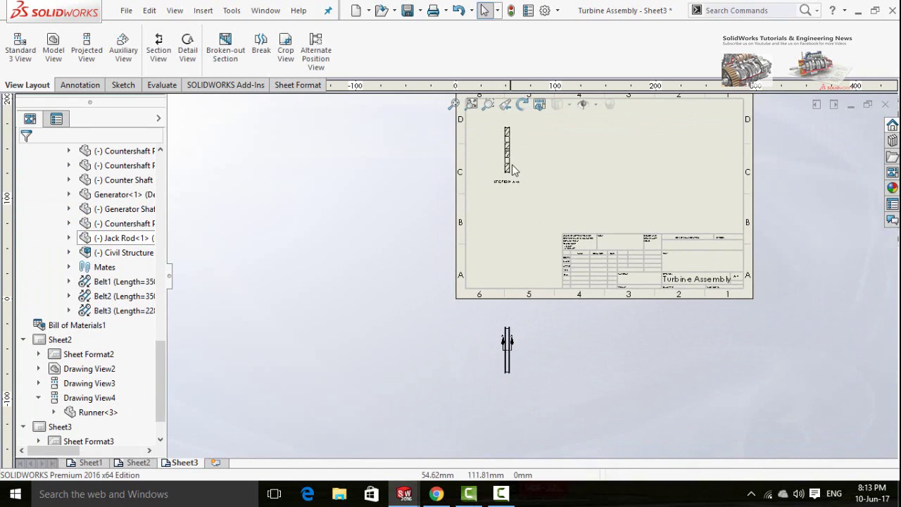
{"action": "scroll", "coordinate": [523, 164], "scroll_direction": "down", "scroll_amount": 2}
{"action": "left_click", "coordinate": [504, 234]}
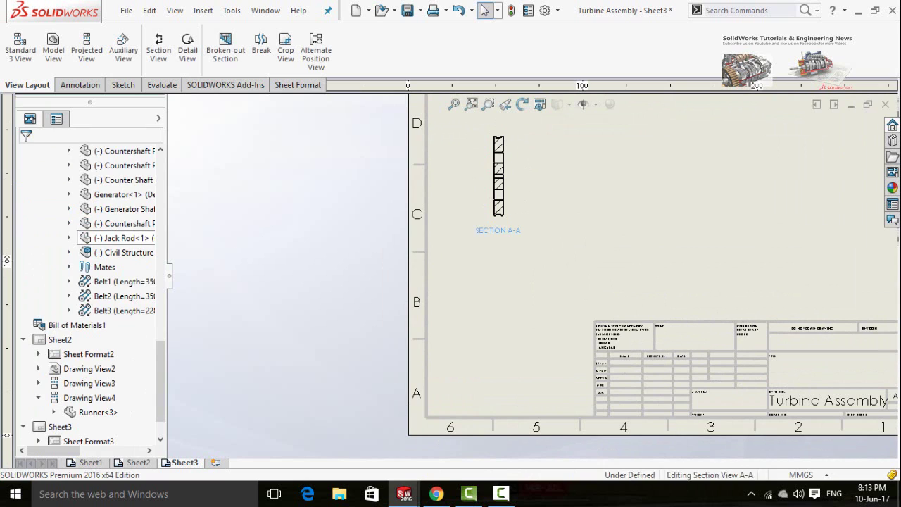
{"action": "left_click", "coordinate": [501, 188]}
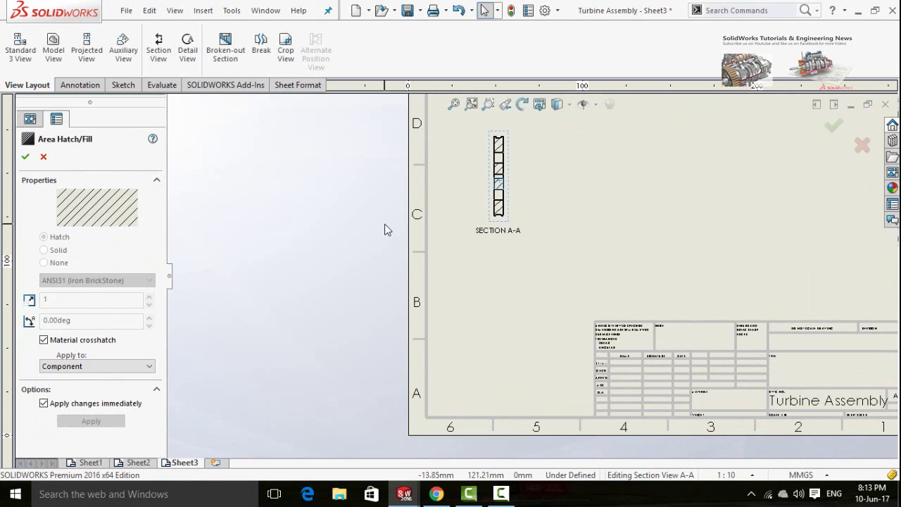
{"action": "key", "text": "Escape"}
Step: Give section view A-A a user-defined custom scale of 1:5
{"action": "left_click", "coordinate": [498, 204]}
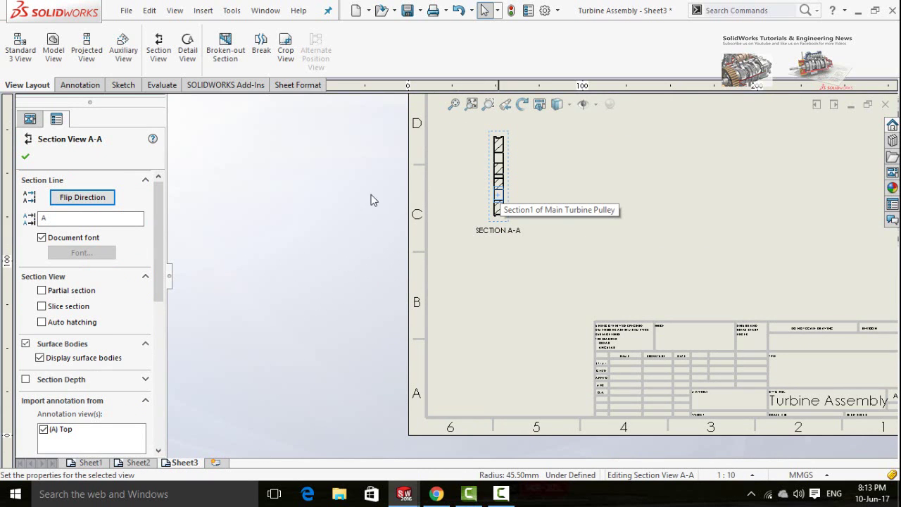
{"action": "left_click_drag", "start_coordinate": [161, 225], "coordinate": [149, 389]}
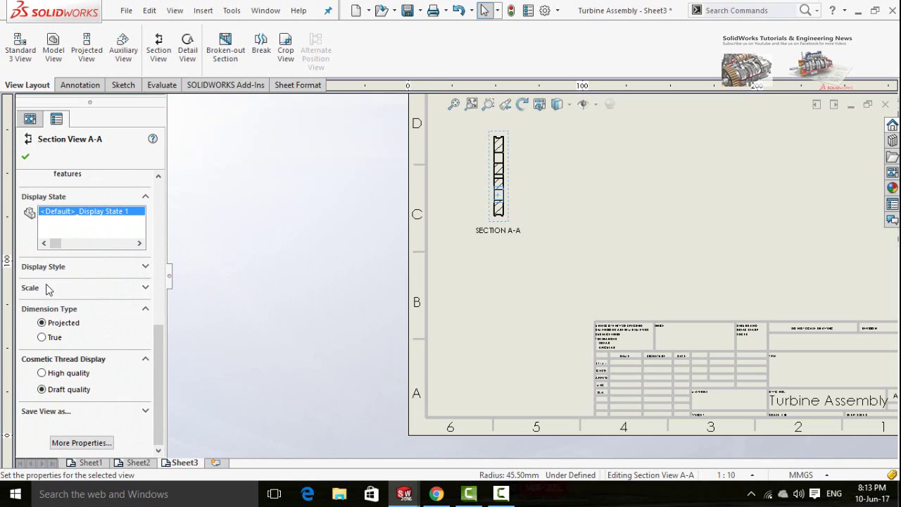
{"action": "left_click", "coordinate": [146, 289]}
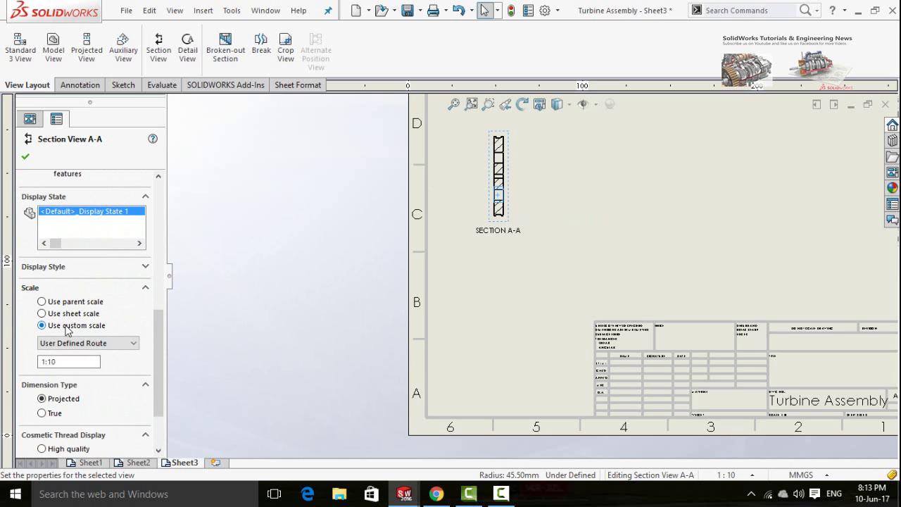
{"action": "left_click", "coordinate": [86, 344]}
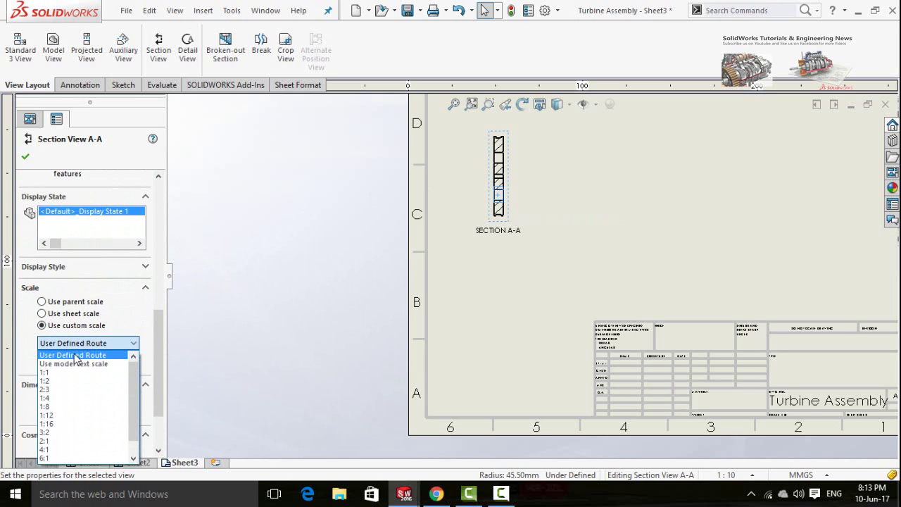
{"action": "left_click", "coordinate": [70, 356]}
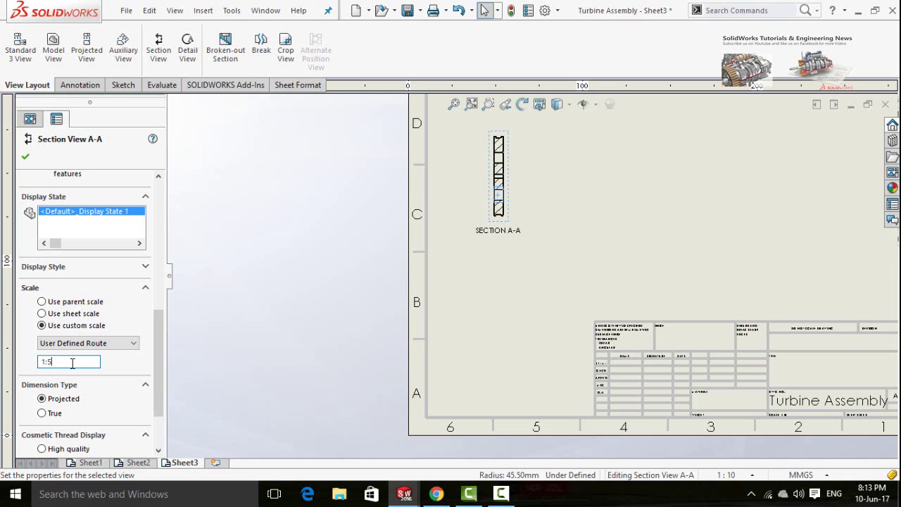
{"action": "key", "text": "Return"}
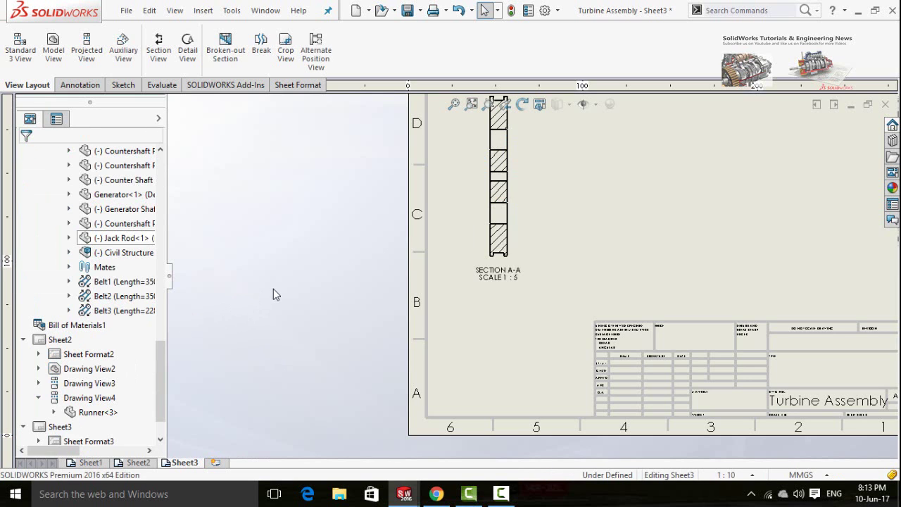
Step: Move section view A-A slightly down on Sheet3 and delete its section and scale label
{"action": "key", "text": "f"}
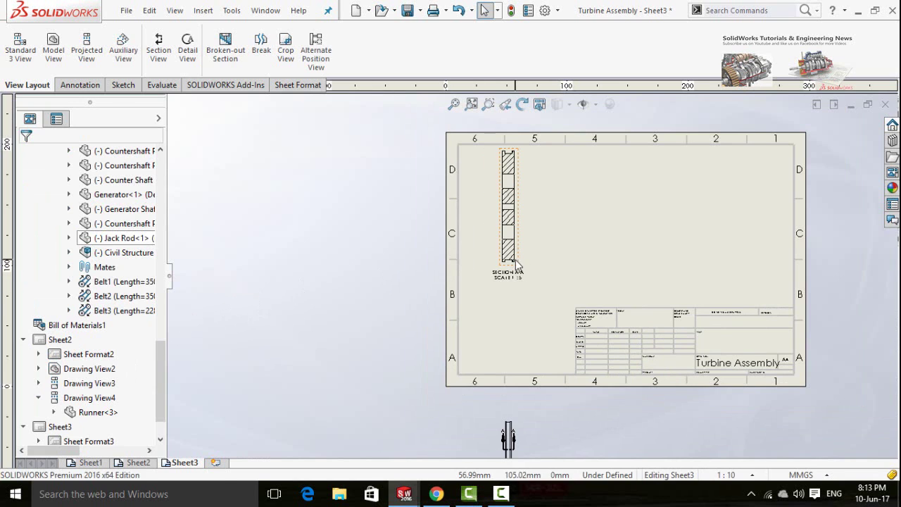
{"action": "left_click_drag", "start_coordinate": [515, 264], "coordinate": [516, 279]}
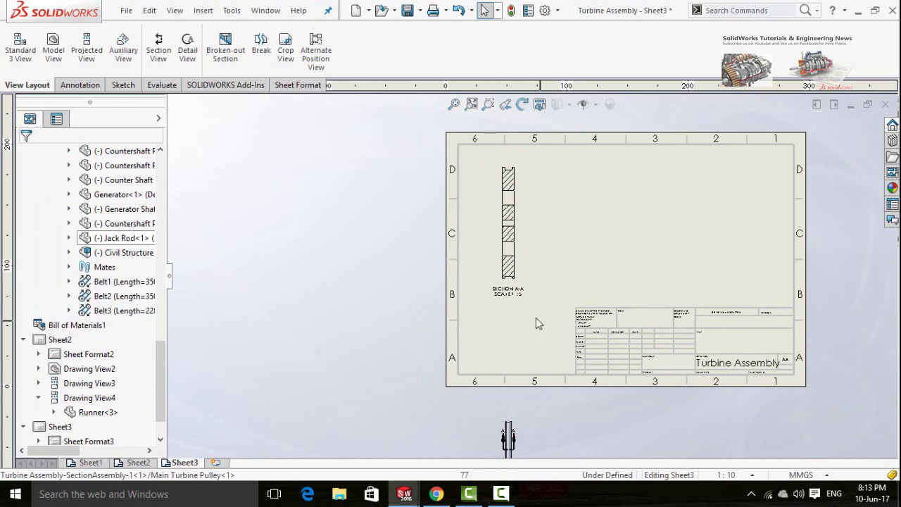
{"action": "scroll", "coordinate": [548, 285], "scroll_direction": "down", "scroll_amount": 2}
{"action": "left_click", "coordinate": [484, 299]}
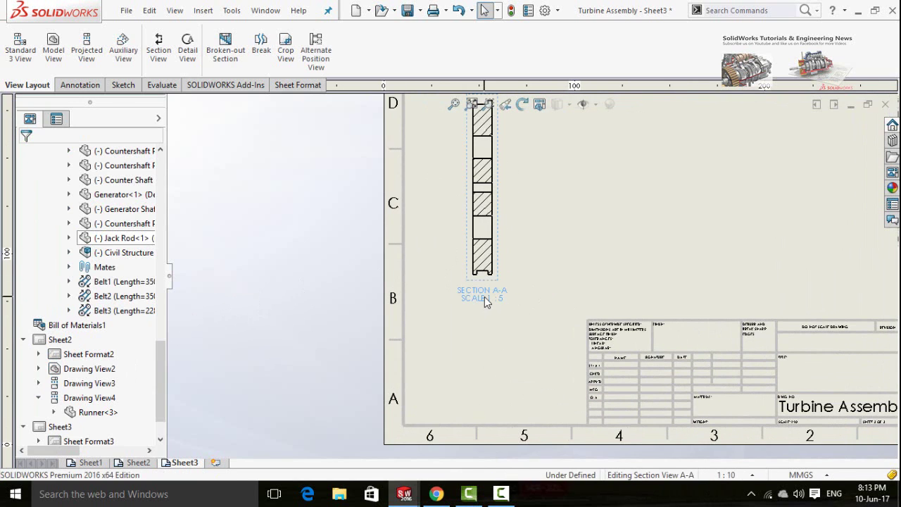
{"action": "key", "text": "Escape"}
{"action": "scroll", "coordinate": [493, 296], "scroll_direction": "up", "scroll_amount": 3}
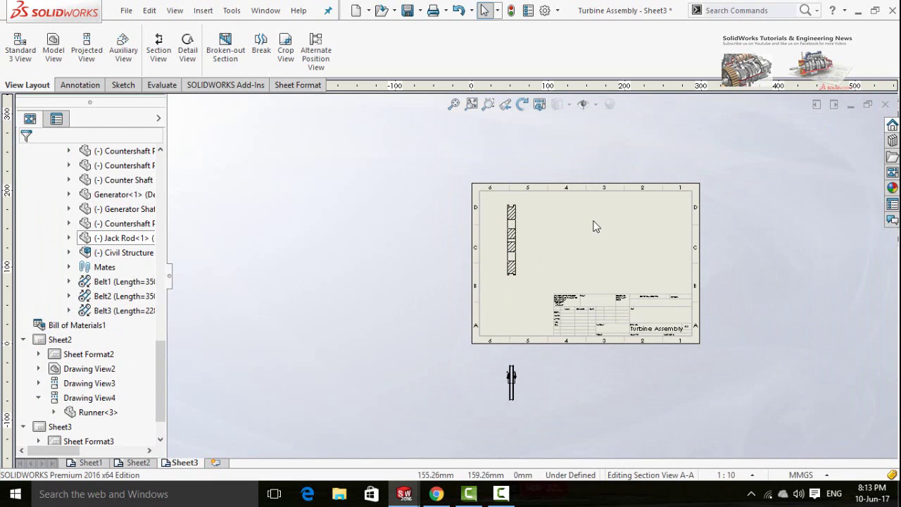
Step: Insert the model dimensions of the selected pulley feature into section view A-A with Model Items
{"action": "scroll", "coordinate": [650, 227], "scroll_direction": "down", "scroll_amount": 2}
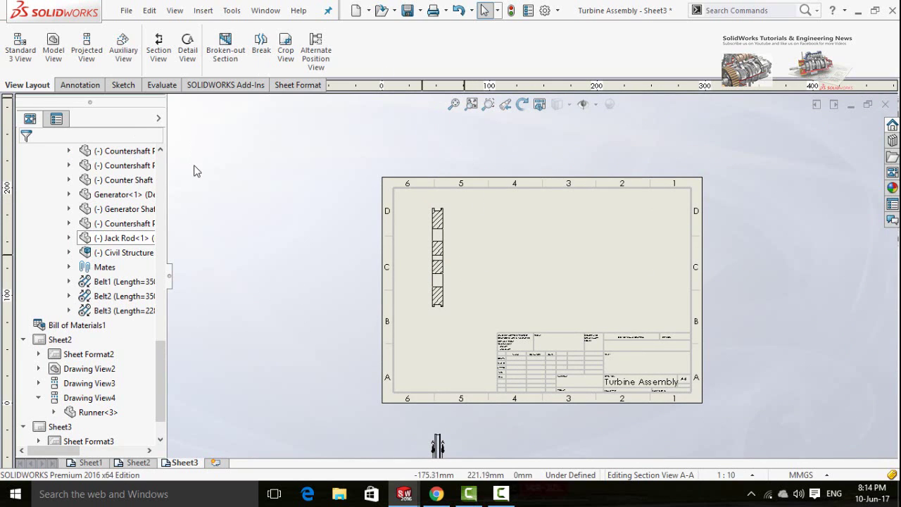
{"action": "left_click", "coordinate": [78, 85]}
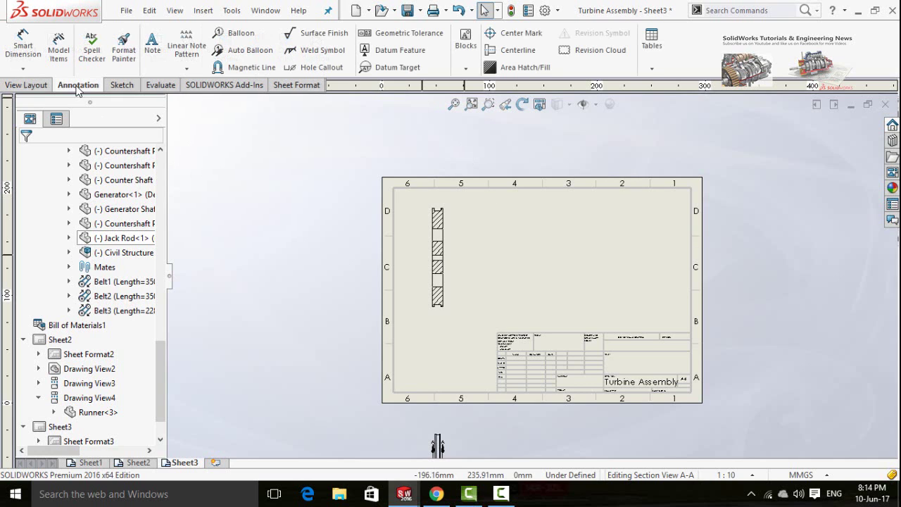
{"action": "left_click", "coordinate": [59, 42]}
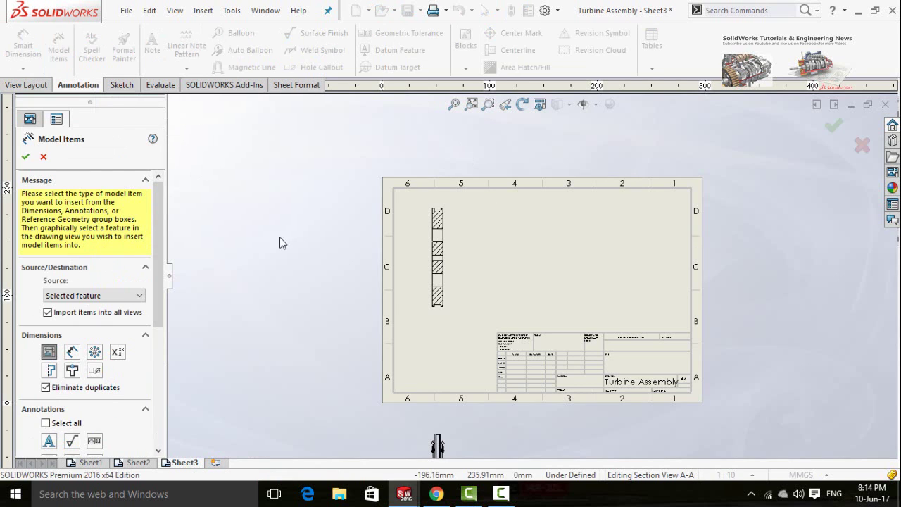
{"action": "left_click", "coordinate": [436, 242]}
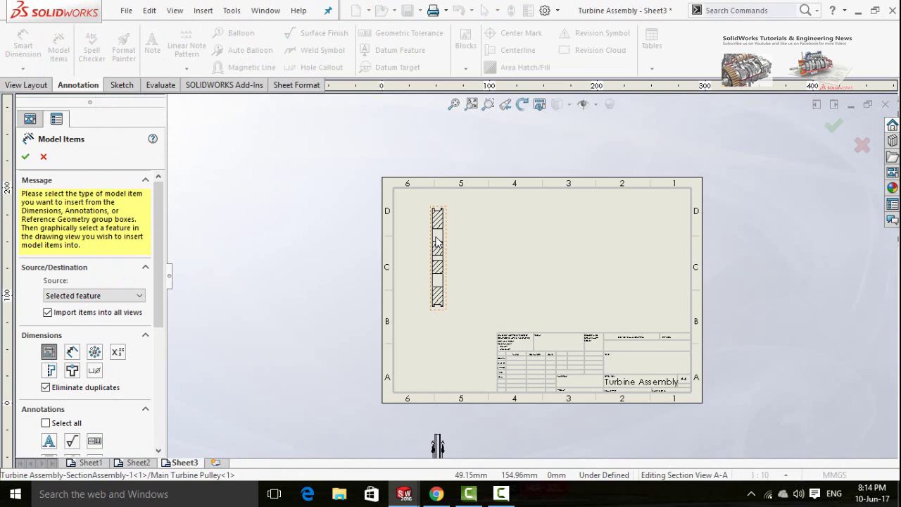
{"action": "left_click", "coordinate": [25, 157]}
Step: Reposition the overlapping Ø25 and Ø457.20 dimensions, placing Ø25 left of section view A-A and Ø457.20 to its right
{"action": "scroll", "coordinate": [436, 282], "scroll_direction": "down", "scroll_amount": 5}
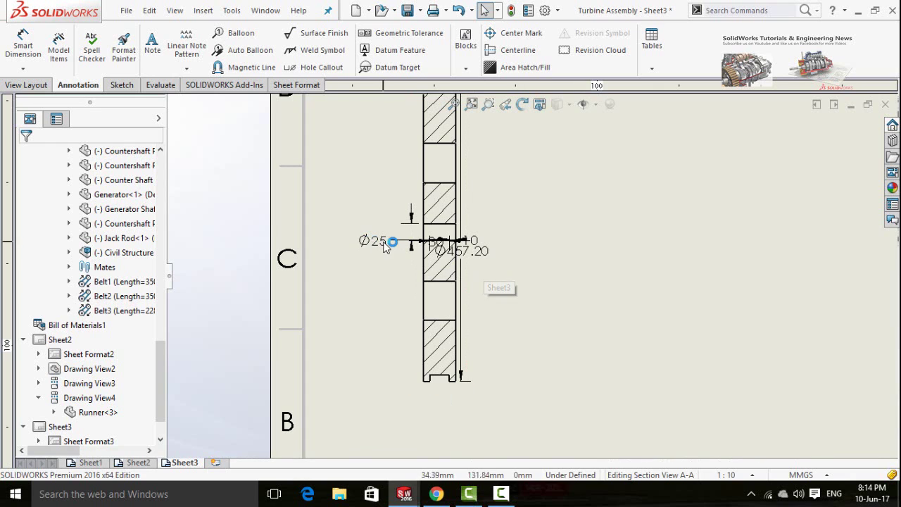
{"action": "left_click_drag", "start_coordinate": [362, 242], "coordinate": [346, 279]}
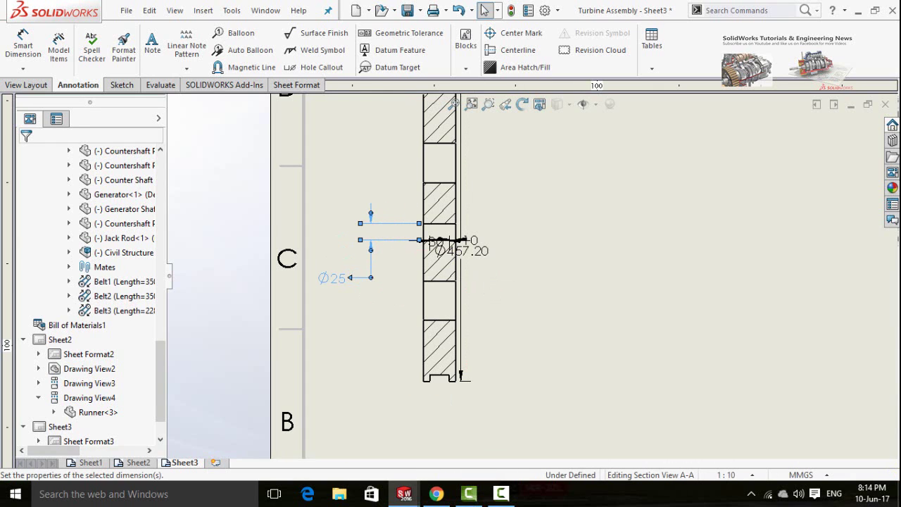
{"action": "left_click", "coordinate": [500, 305]}
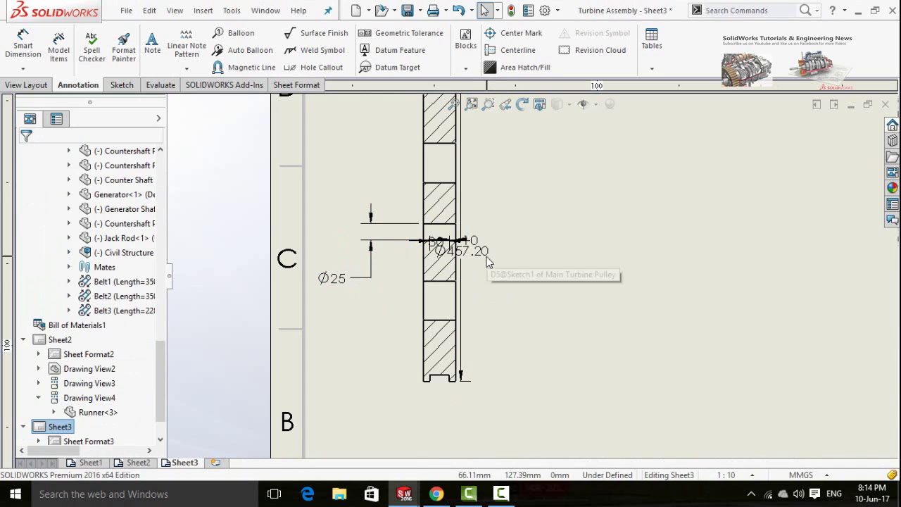
{"action": "left_click_drag", "start_coordinate": [486, 257], "coordinate": [592, 188]}
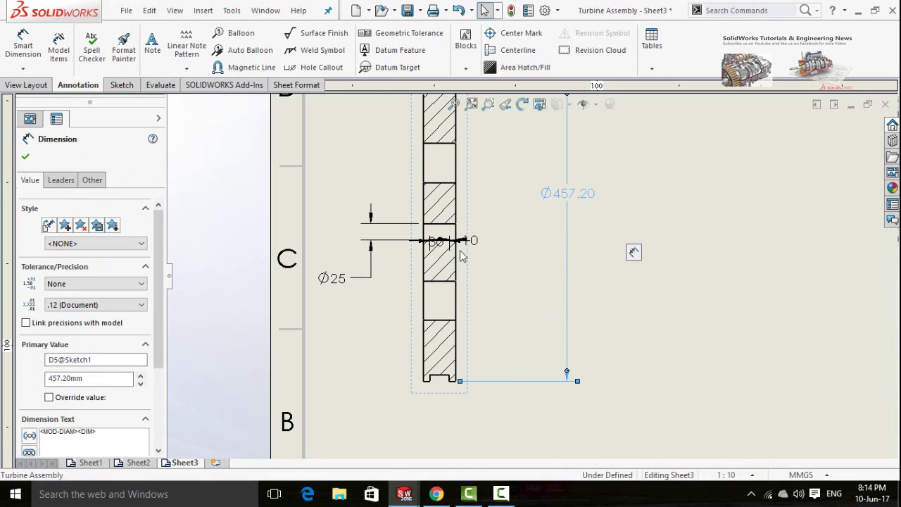
Step: Place the 10 mm width dimension below section view A-A and the 30 mm width dimension above it
{"action": "left_click", "coordinate": [492, 269]}
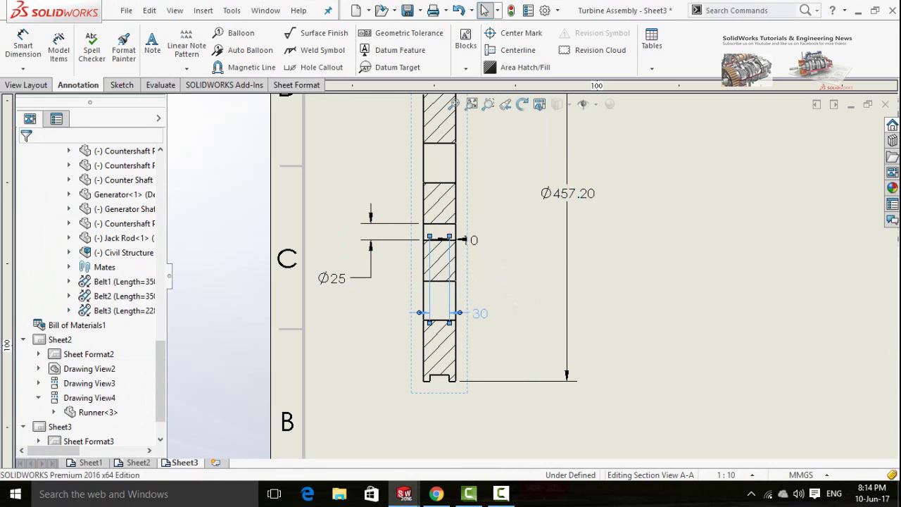
{"action": "left_click", "coordinate": [429, 316]}
{"action": "left_click_drag", "start_coordinate": [526, 243], "coordinate": [530, 407]}
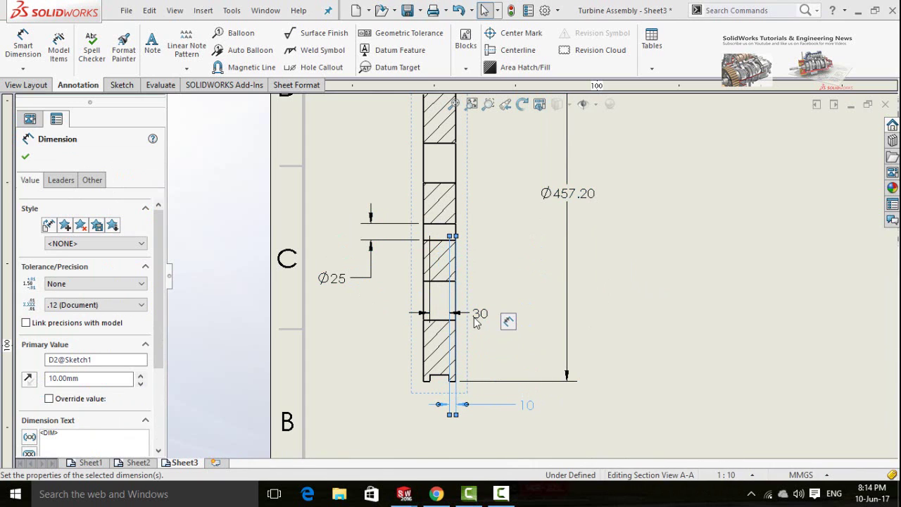
{"action": "mouse_move", "coordinate": [473, 317]}
{"action": "left_mouse_down"}
{"action": "mouse_move", "coordinate": [400, 387]}
{"action": "mouse_move", "coordinate": [412, 252]}
{"action": "mouse_move", "coordinate": [368, 141]}
{"action": "left_mouse_up"}
{"action": "scroll", "coordinate": [490, 208], "scroll_direction": "up", "scroll_amount": 3}
{"action": "scroll", "coordinate": [475, 180], "scroll_direction": "down", "scroll_amount": 3}
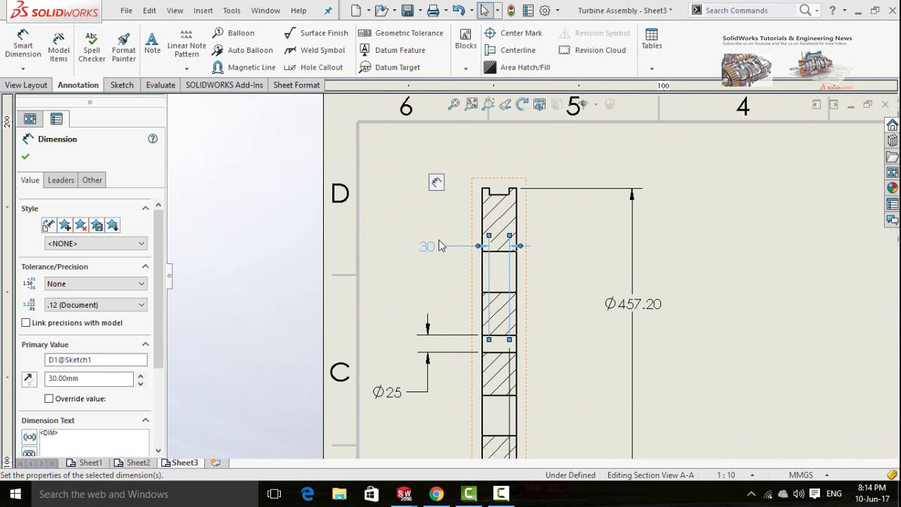
{"action": "mouse_move", "coordinate": [431, 244]}
{"action": "left_mouse_down"}
{"action": "mouse_move", "coordinate": [436, 180]}
{"action": "mouse_move", "coordinate": [465, 175]}
{"action": "mouse_move", "coordinate": [455, 169]}
{"action": "left_mouse_up"}
{"action": "left_click", "coordinate": [663, 314]}
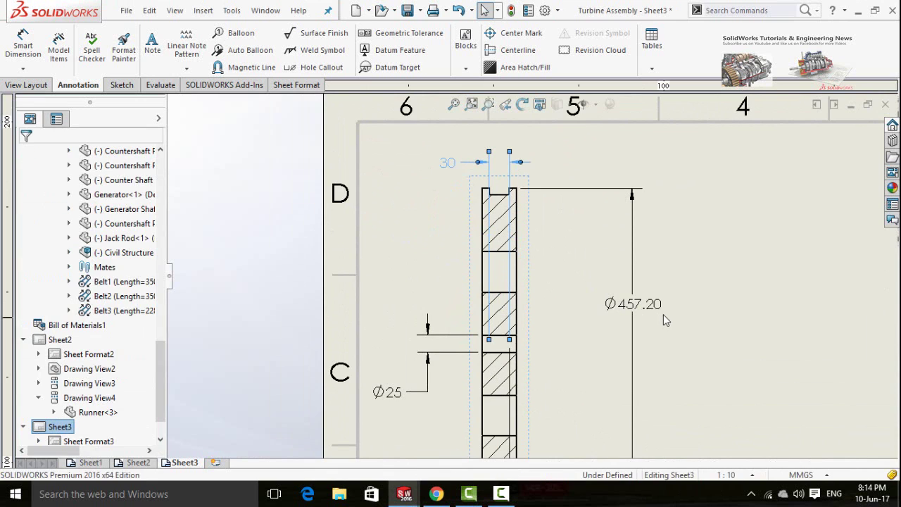
Step: Close the Main Turbine Pulley and Runner part windows and return to the Turbine Assembly drawing on Sheet3
{"action": "scroll", "coordinate": [663, 313], "scroll_direction": "up", "scroll_amount": 5}
{"action": "scroll", "coordinate": [732, 357], "scroll_direction": "down", "scroll_amount": 3}
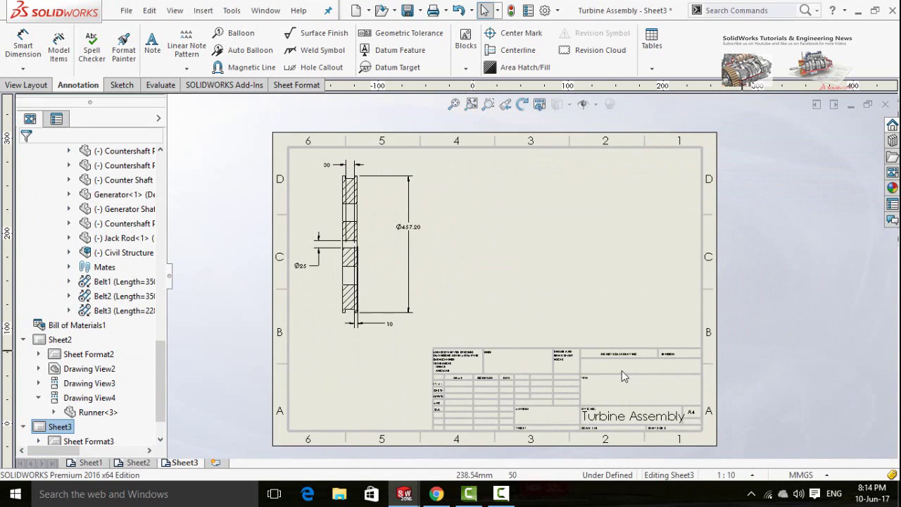
{"action": "scroll", "coordinate": [561, 356], "scroll_direction": "up", "scroll_amount": 4}
{"action": "scroll", "coordinate": [518, 309], "scroll_direction": "down", "scroll_amount": 3}
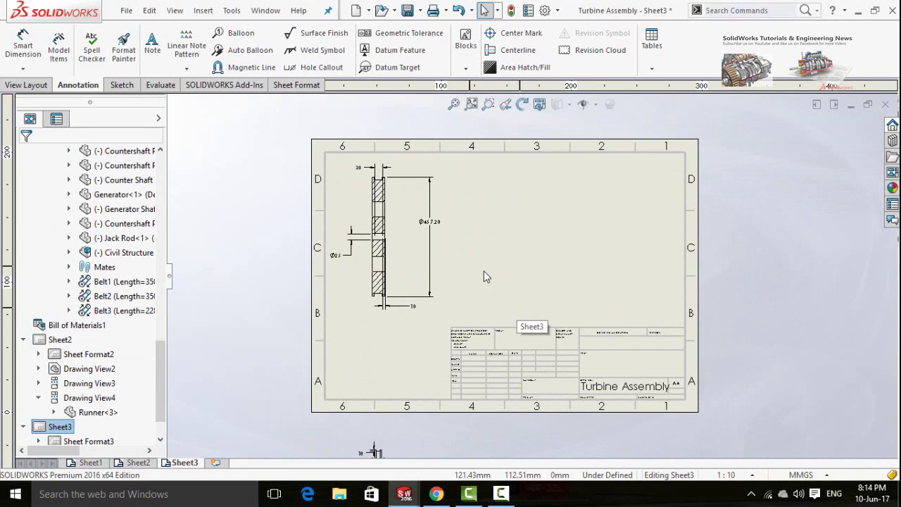
{"action": "mouse_move", "coordinate": [404, 493]}
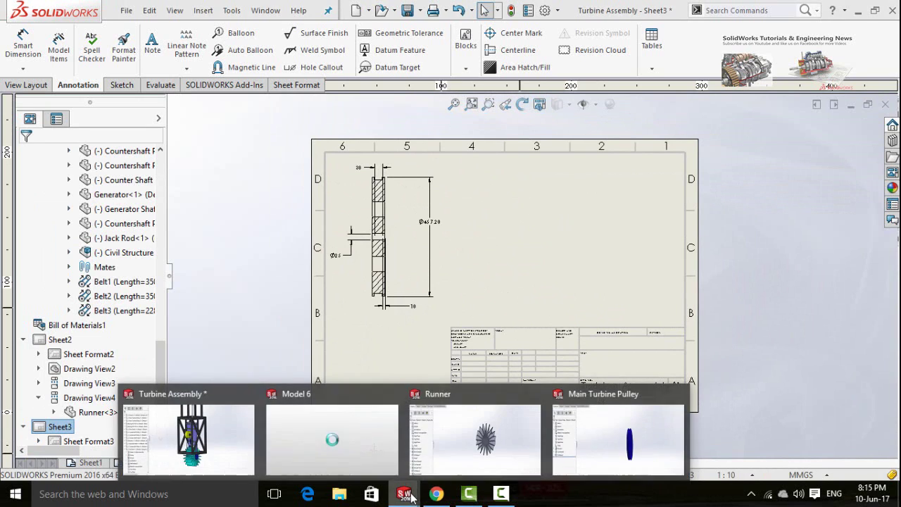
{"action": "left_click", "coordinate": [678, 395]}
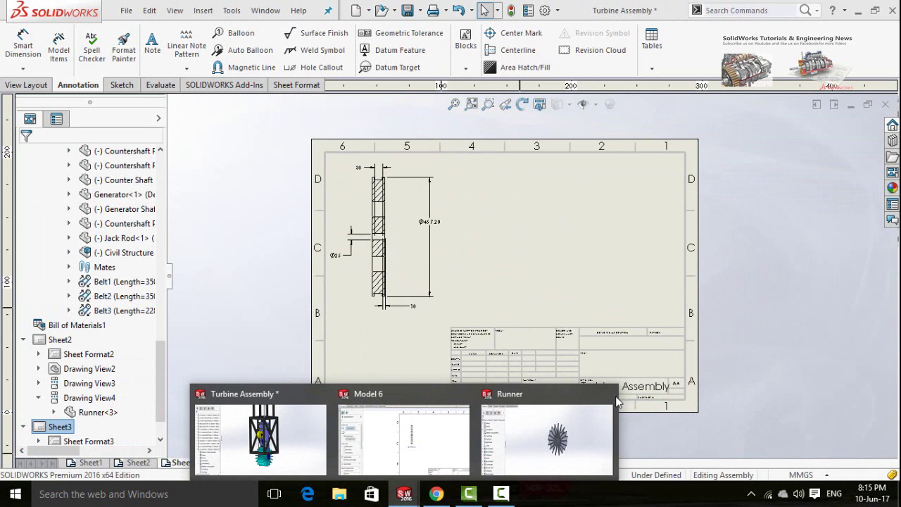
{"action": "left_click", "coordinate": [603, 394]}
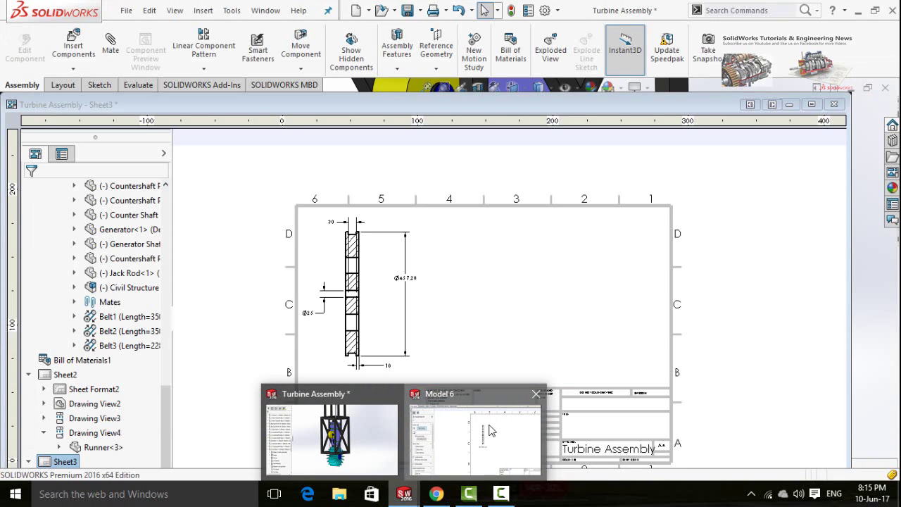
{"action": "left_click", "coordinate": [496, 422]}
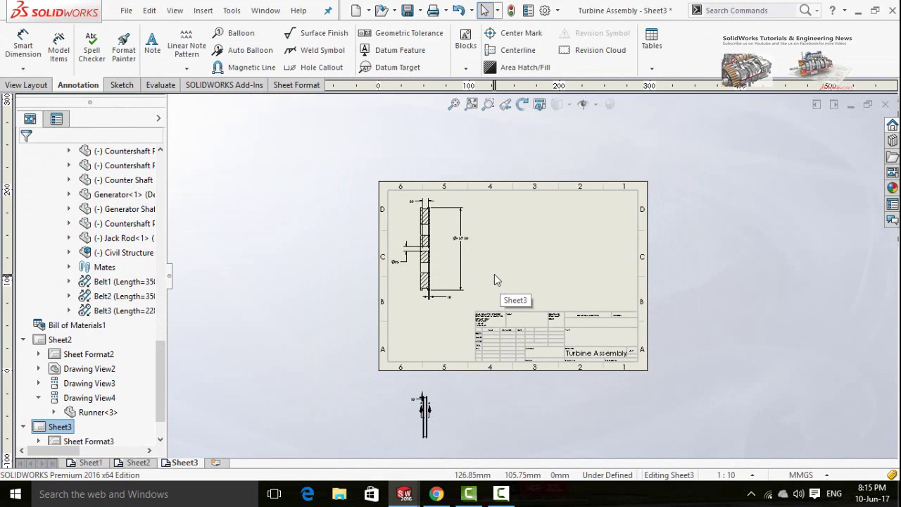
Step: Edit Sheet3's sheet format to enter "Pulley" in the title cell of the title block, and return to sheet editing
{"action": "scroll", "coordinate": [495, 274], "scroll_direction": "down", "scroll_amount": 2}
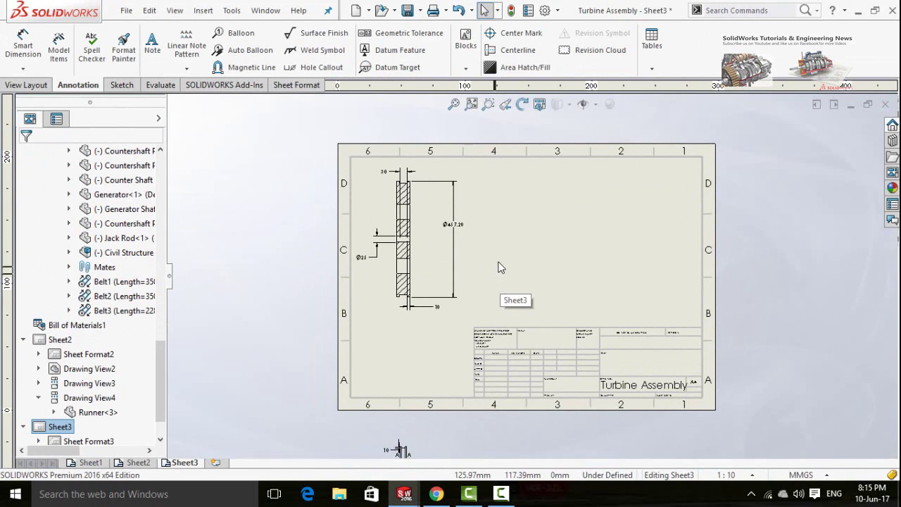
{"action": "scroll", "coordinate": [538, 274], "scroll_direction": "up", "scroll_amount": 2}
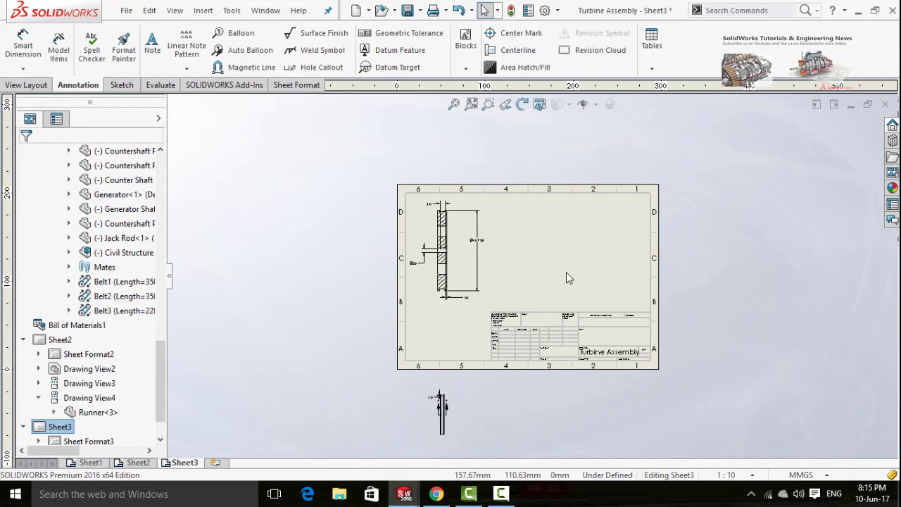
{"action": "scroll", "coordinate": [633, 274], "scroll_direction": "down", "scroll_amount": 1}
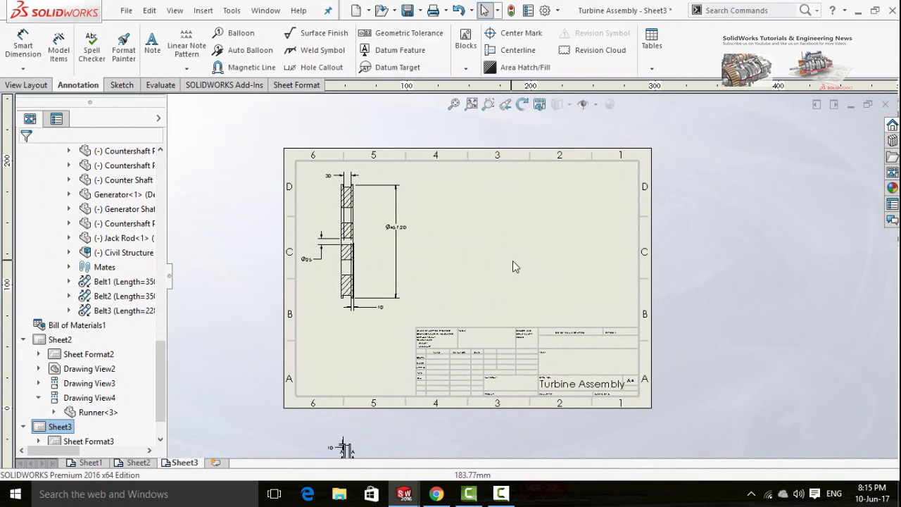
{"action": "right_click", "coordinate": [556, 236]}
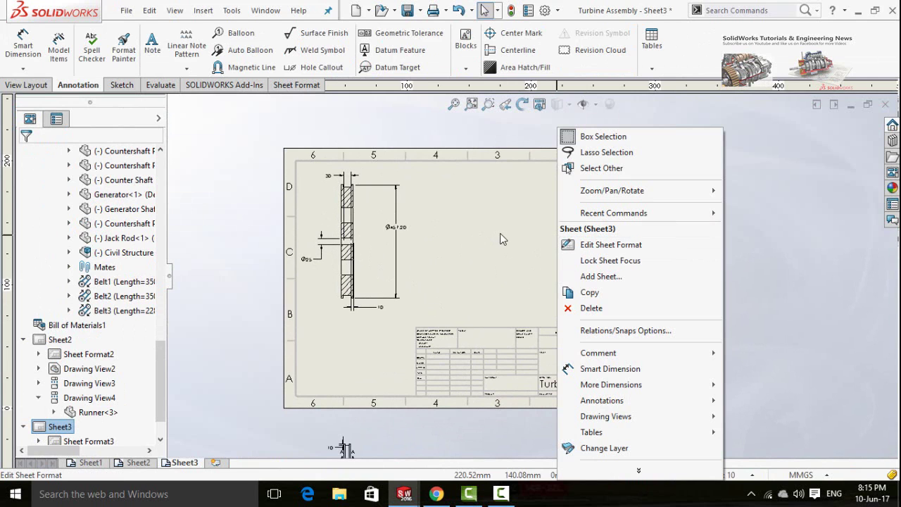
{"action": "left_click", "coordinate": [591, 246]}
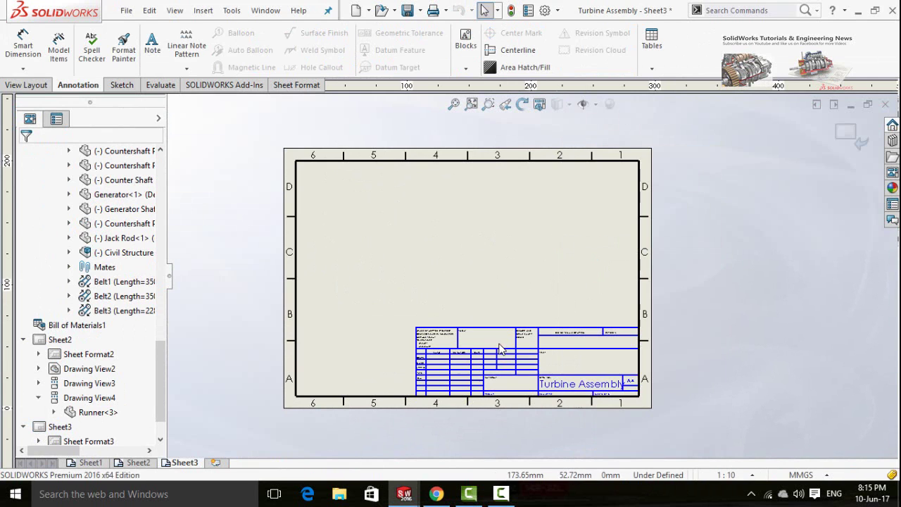
{"action": "scroll", "coordinate": [590, 372], "scroll_direction": "down", "scroll_amount": 4}
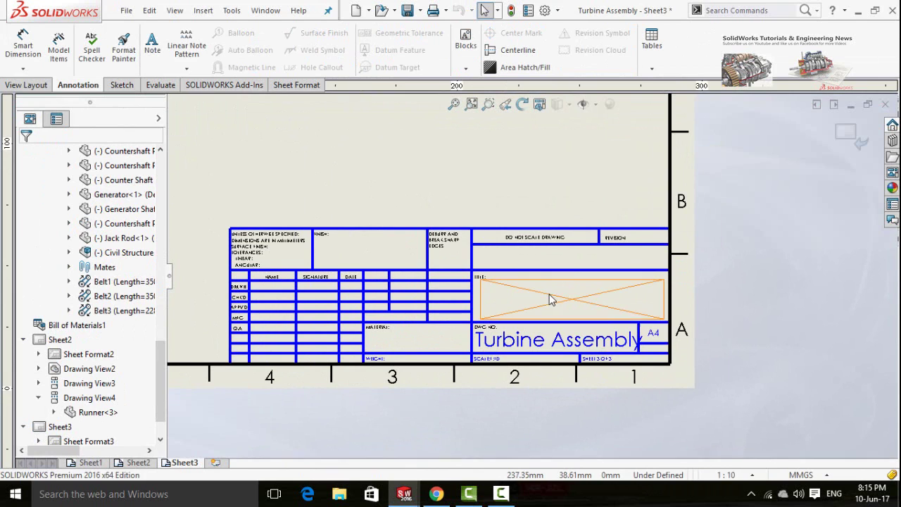
{"action": "double_click", "coordinate": [571, 299]}
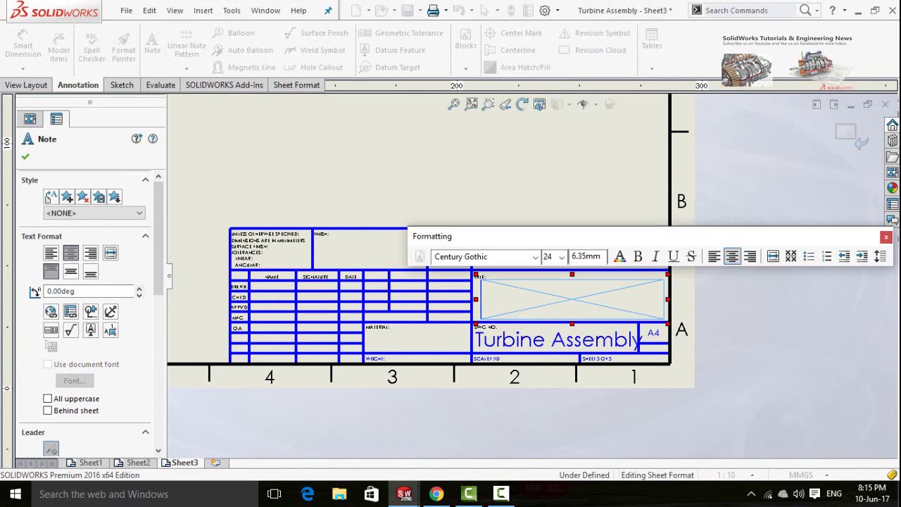
{"action": "type", "text": "P"}
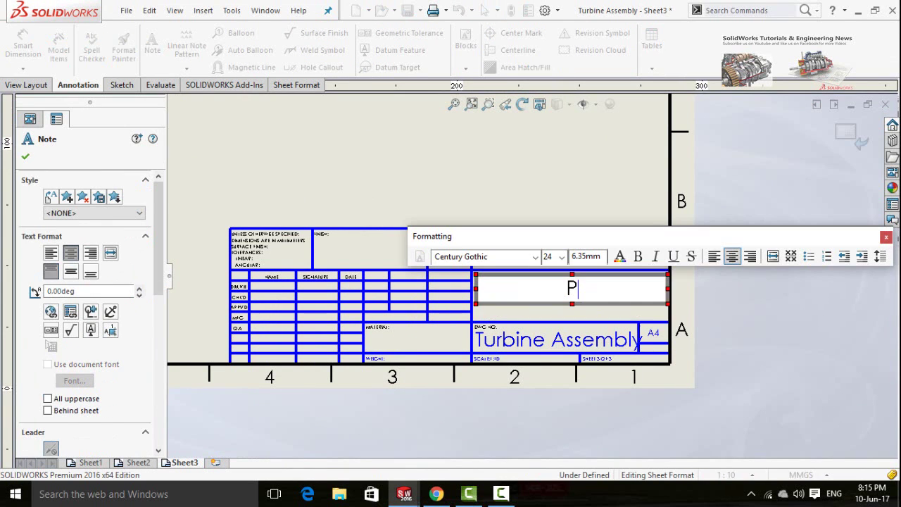
{"action": "type", "text": "ulley"}
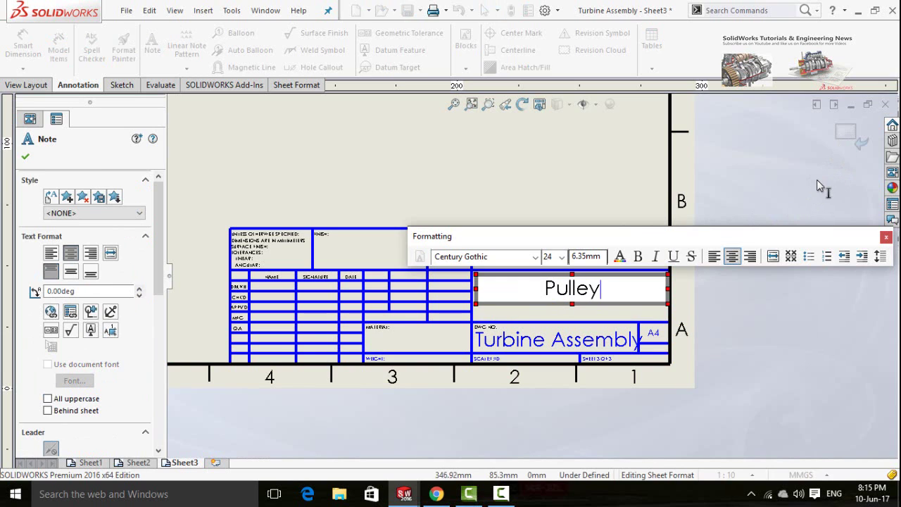
{"action": "left_click", "coordinate": [25, 158]}
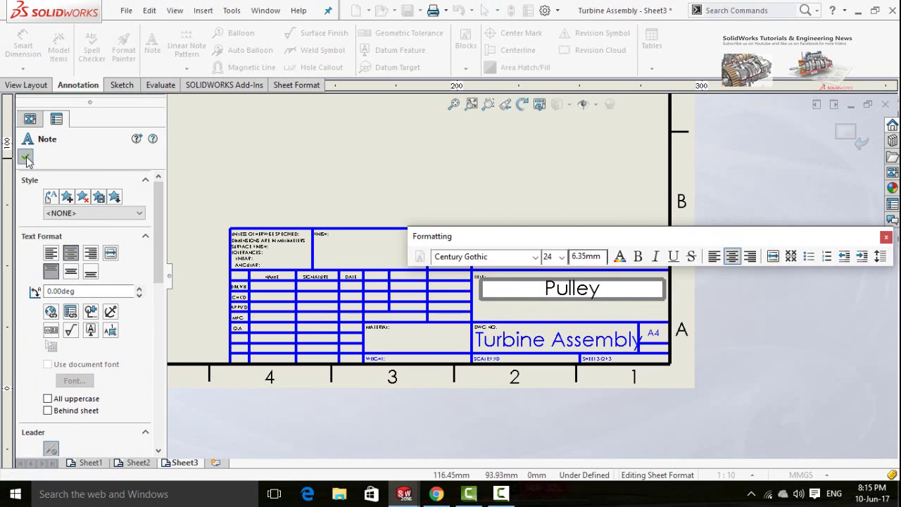
{"action": "left_click", "coordinate": [844, 135]}
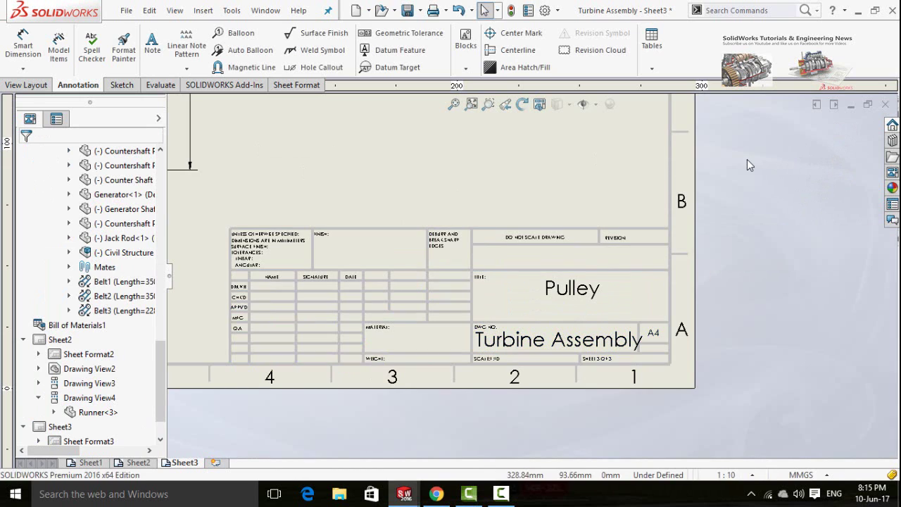
Step: Start a new note without a leader in the empty area above the title block on the Pulley sheet
{"action": "key", "text": "f"}
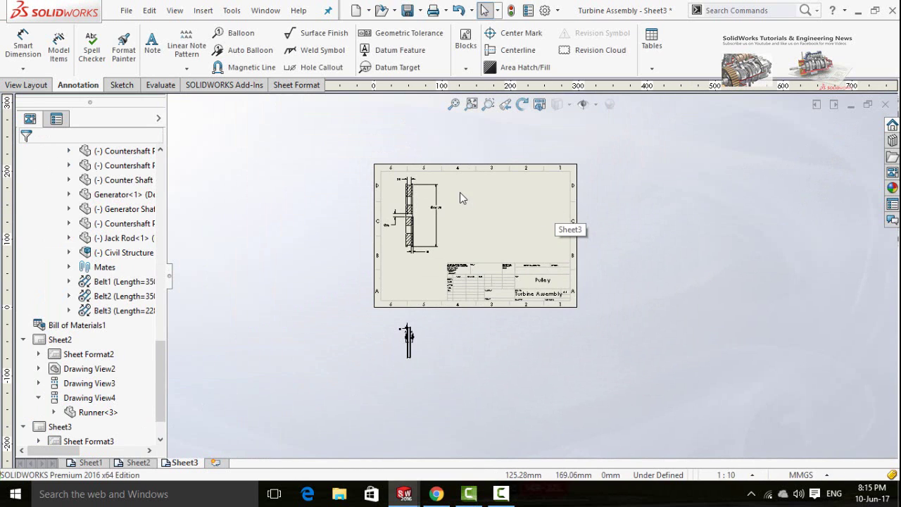
{"action": "scroll", "coordinate": [500, 208], "scroll_direction": "down", "scroll_amount": 2}
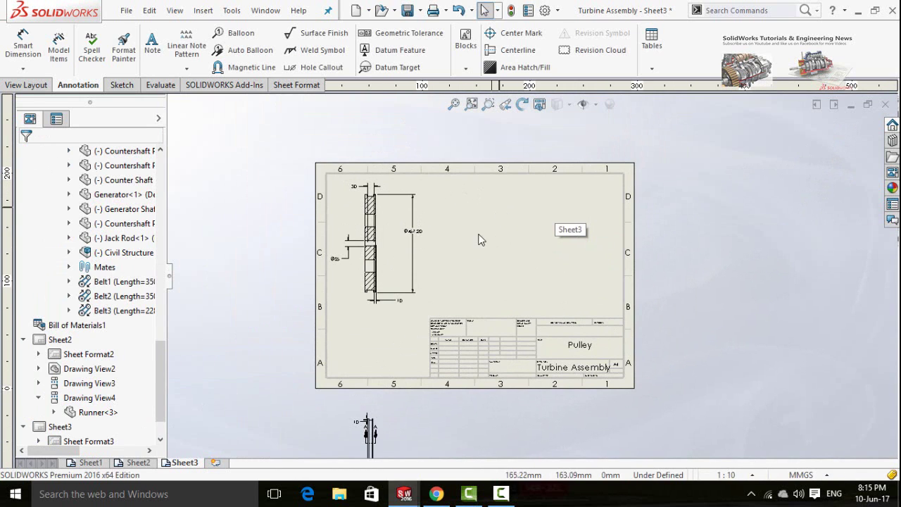
{"action": "left_click", "coordinate": [152, 54]}
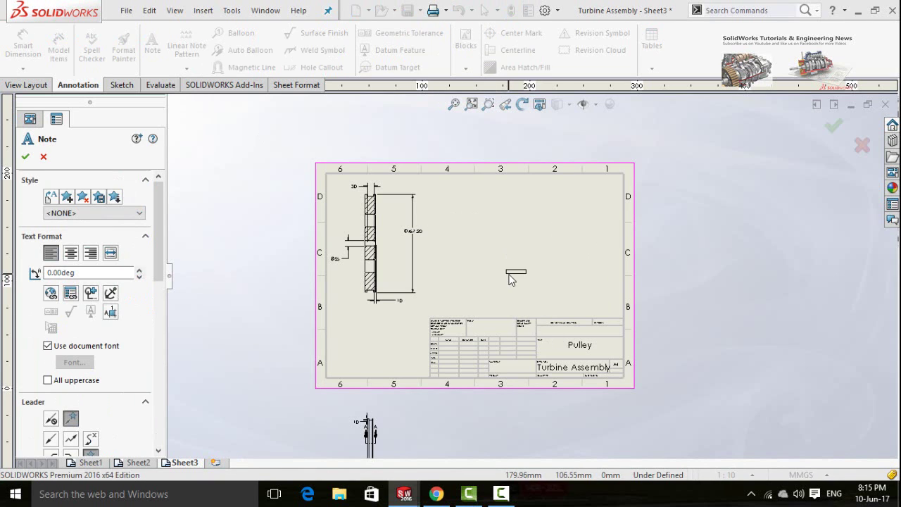
{"action": "scroll", "coordinate": [521, 271], "scroll_direction": "down", "scroll_amount": 2}
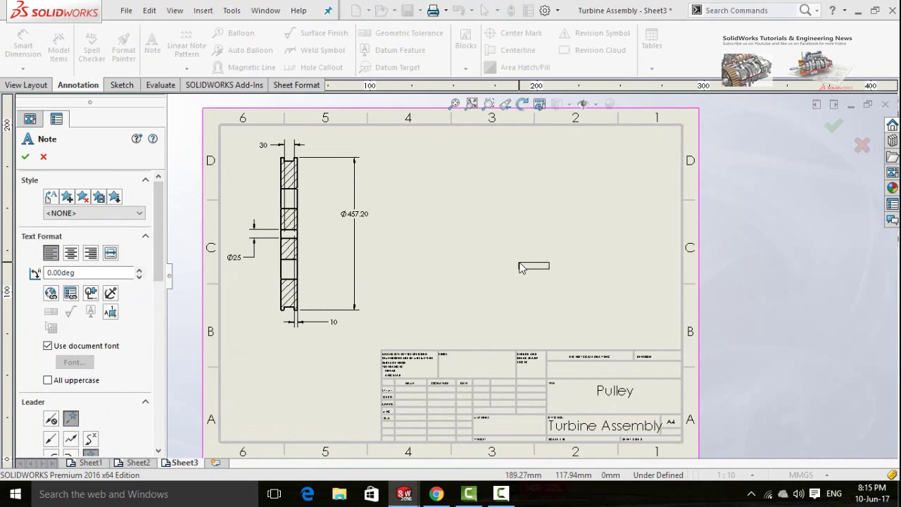
{"action": "scroll", "coordinate": [520, 267], "scroll_direction": "up", "scroll_amount": 1}
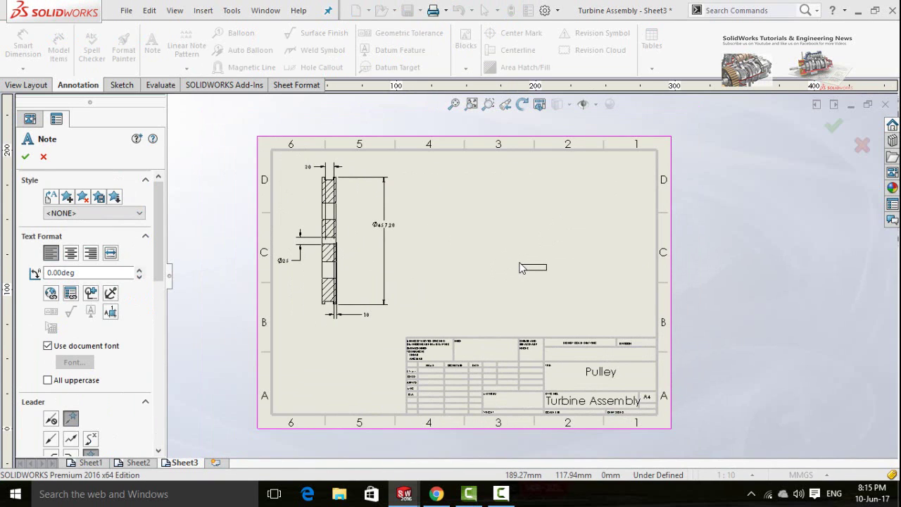
{"action": "left_click", "coordinate": [484, 285]}
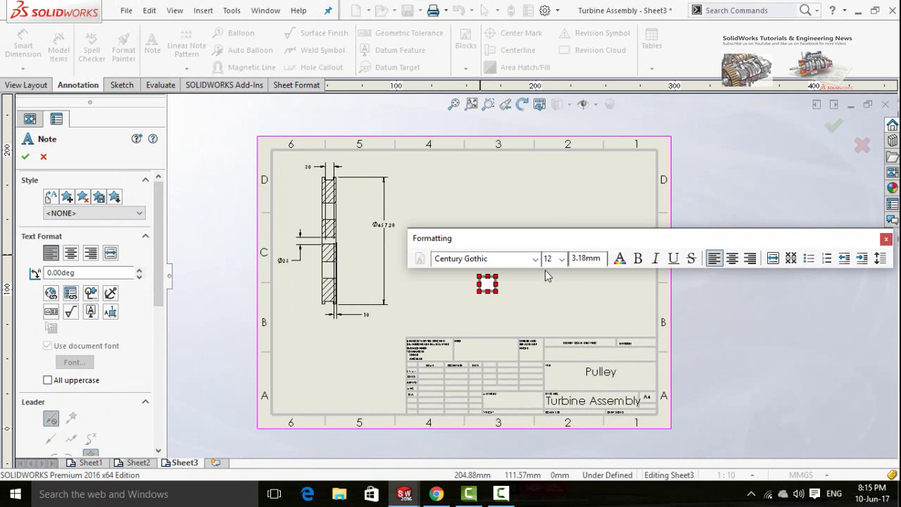
Step: Try to start the note in bold 18-point text with "Pu", and clear the entered text
{"action": "left_click", "coordinate": [560, 260]}
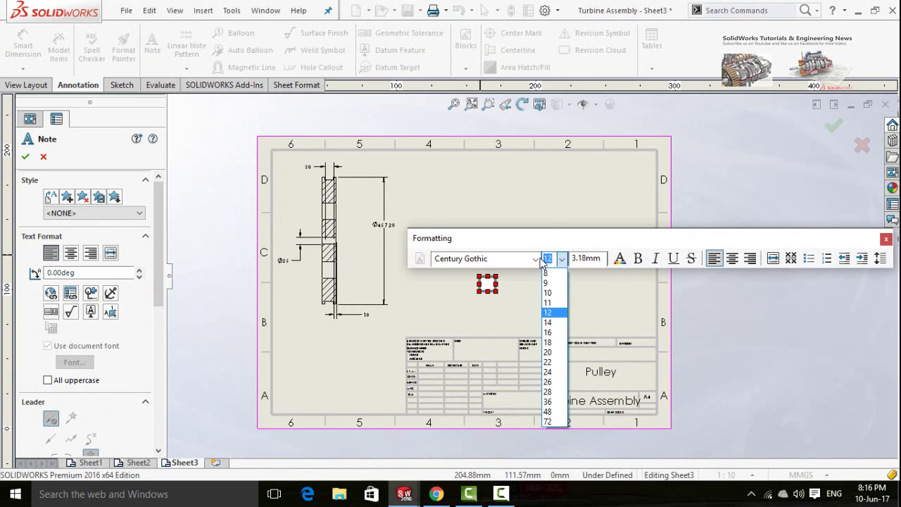
{"action": "left_click", "coordinate": [548, 342]}
{"action": "left_click", "coordinate": [637, 258]}
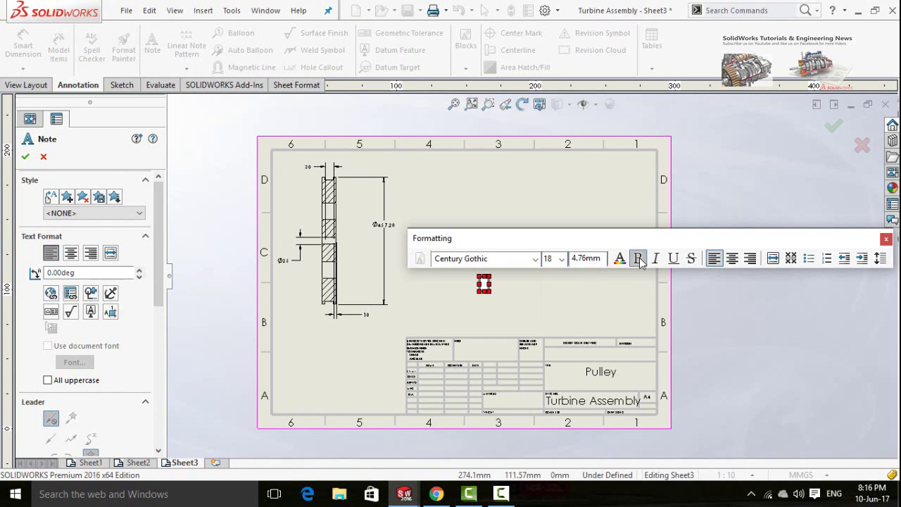
{"action": "scroll", "coordinate": [512, 294], "scroll_direction": "down", "scroll_amount": 3}
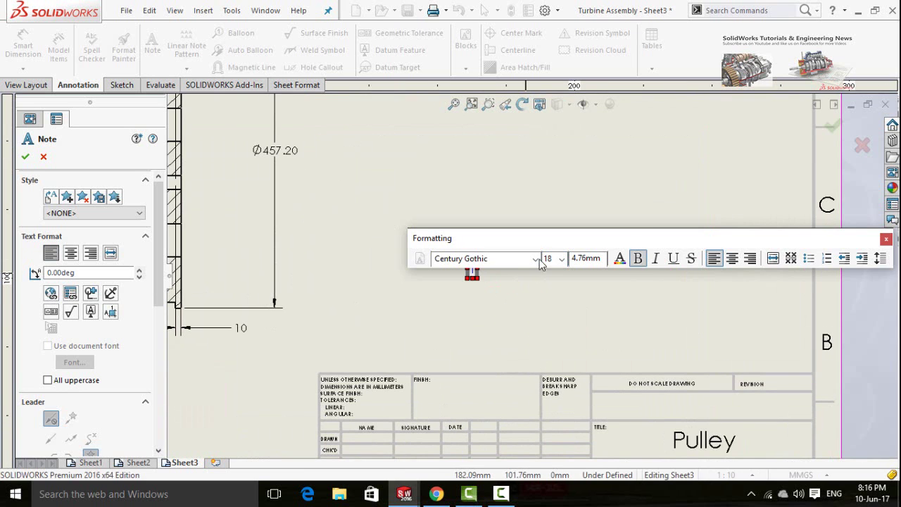
{"action": "left_click_drag", "start_coordinate": [546, 241], "coordinate": [521, 155]}
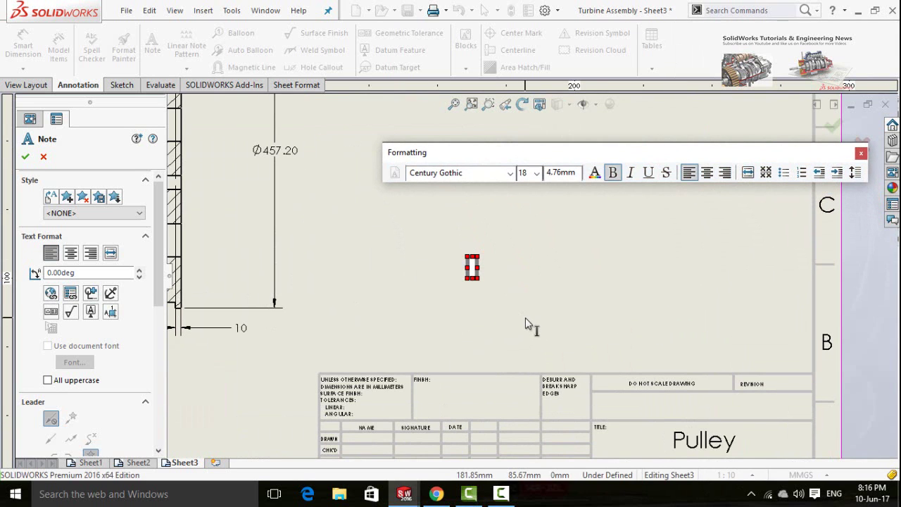
{"action": "type", "text": "Pu"}
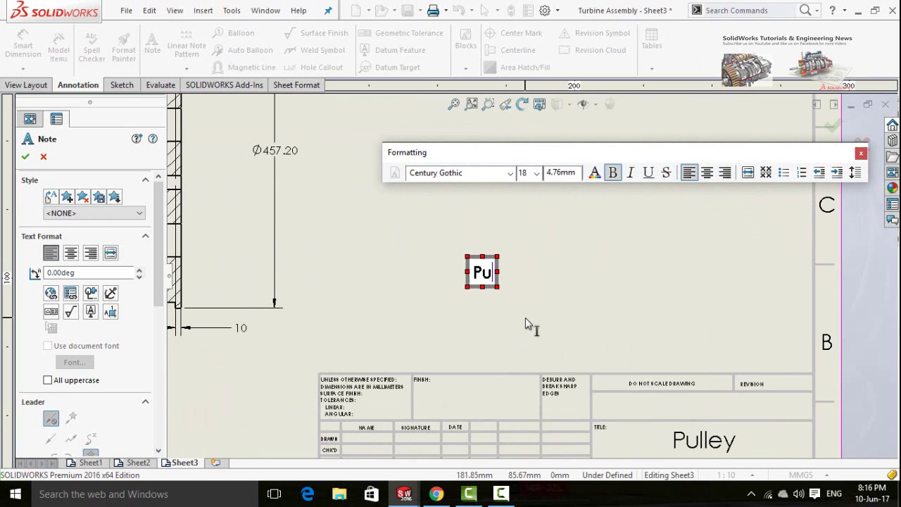
{"action": "key", "text": "BackSpace"}
{"action": "key", "text": "BackSpace"}
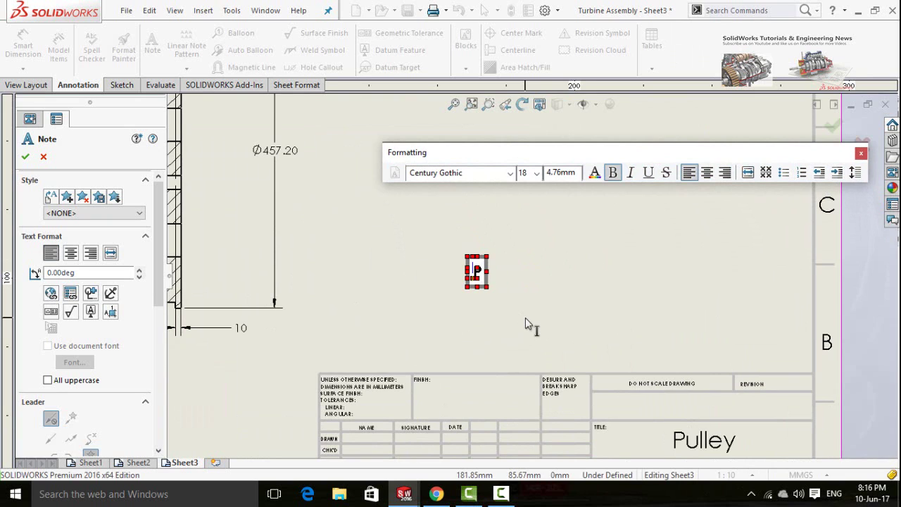
Step: Enter "Flate Belt Pulley" as the note text and position the note just above the title block
{"action": "type", "text": "Flate"}
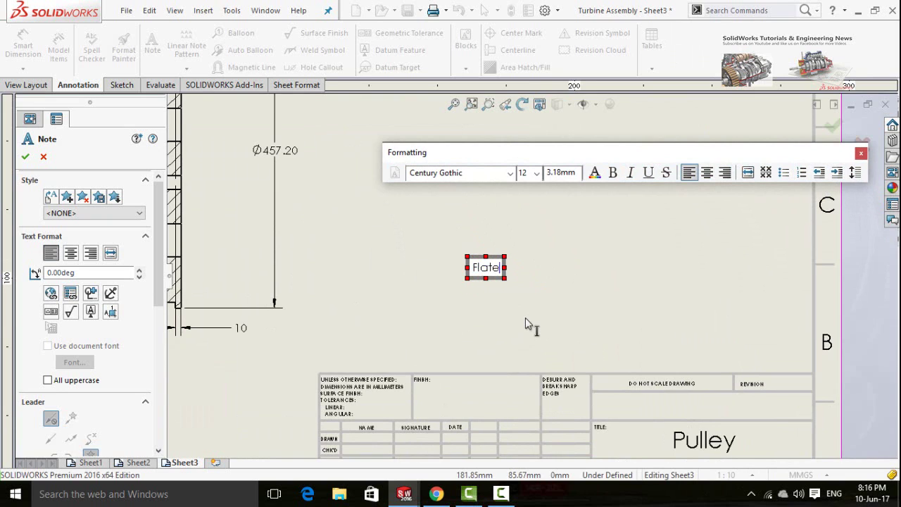
{"action": "type", "text": " Belt"}
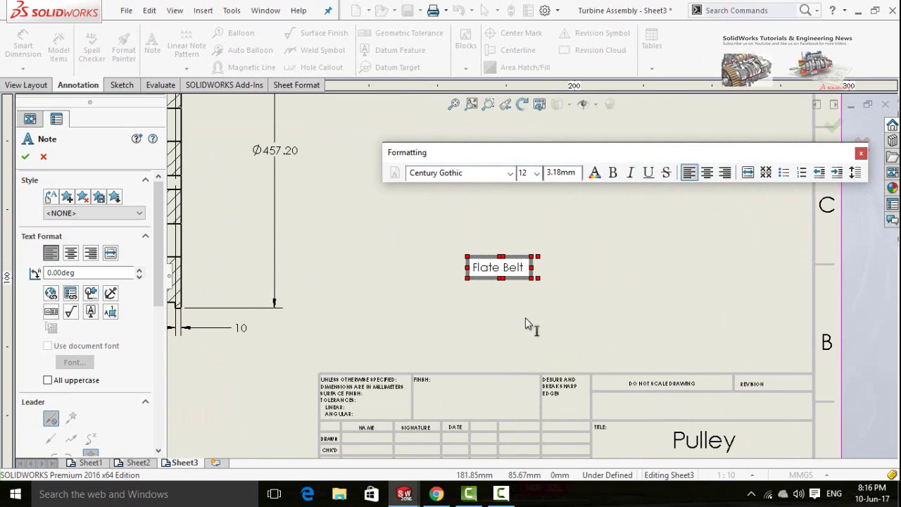
{"action": "type", "text": " Pulley"}
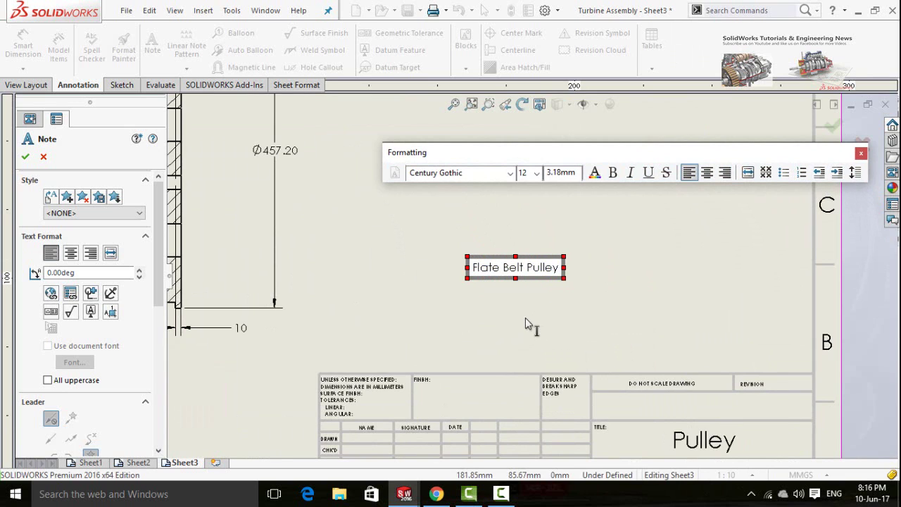
{"action": "left_click", "coordinate": [26, 157]}
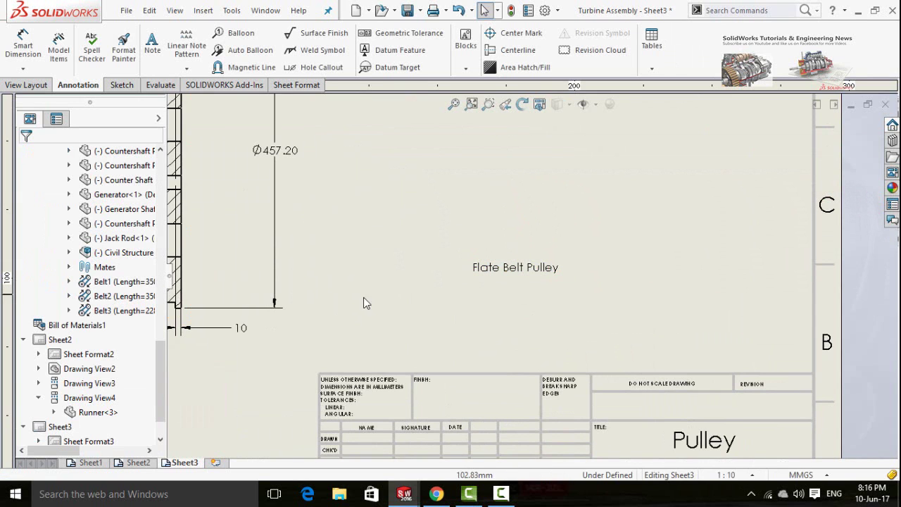
{"action": "left_click_drag", "start_coordinate": [488, 273], "coordinate": [567, 343]}
{"action": "left_click", "coordinate": [447, 292]}
{"action": "scroll", "coordinate": [447, 292], "scroll_direction": "up", "scroll_amount": 3}
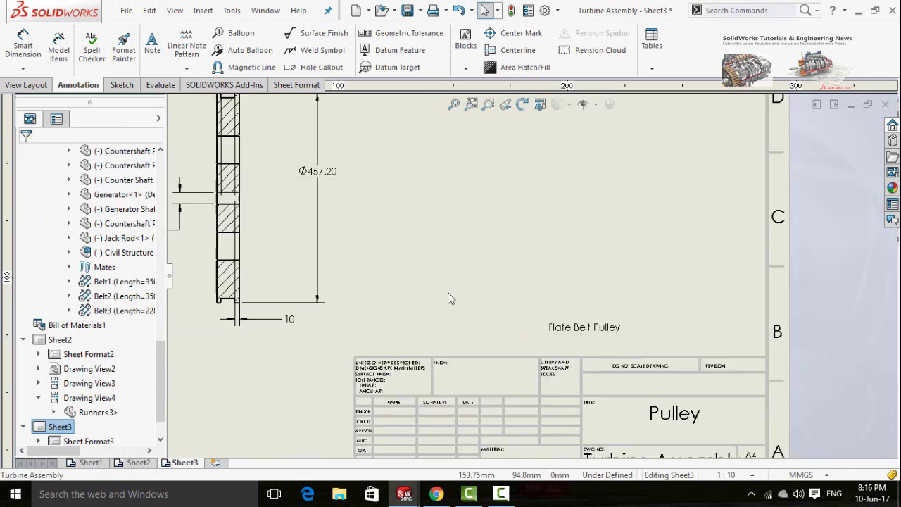
Step: Add a leader note reading "Flate belt" pointing to the lower rim groove of section view A-A, with its text below and left of the view
{"action": "left_click", "coordinate": [152, 55]}
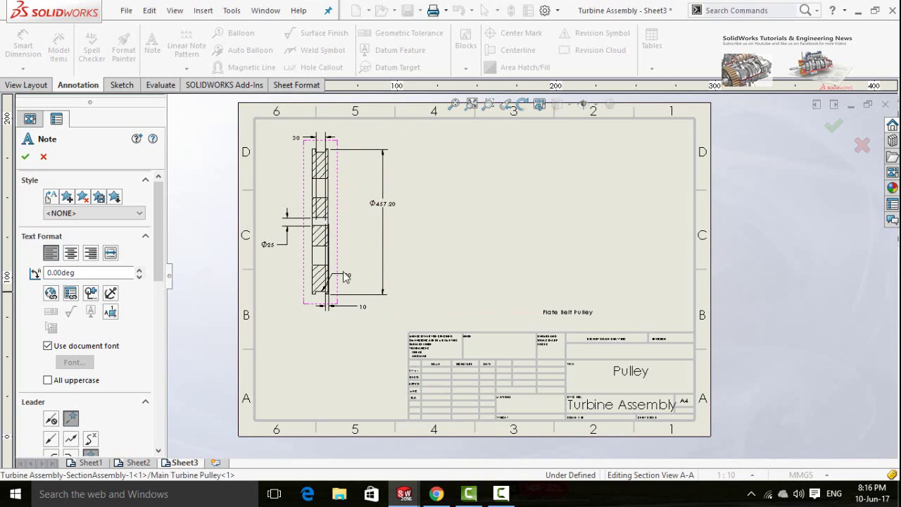
{"action": "left_click", "coordinate": [281, 321]}
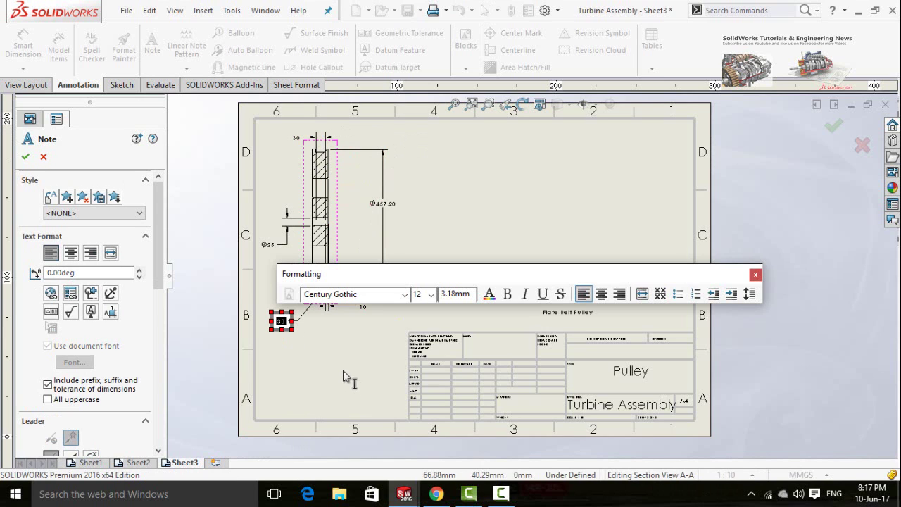
{"action": "scroll", "coordinate": [309, 327], "scroll_direction": "down", "scroll_amount": 3}
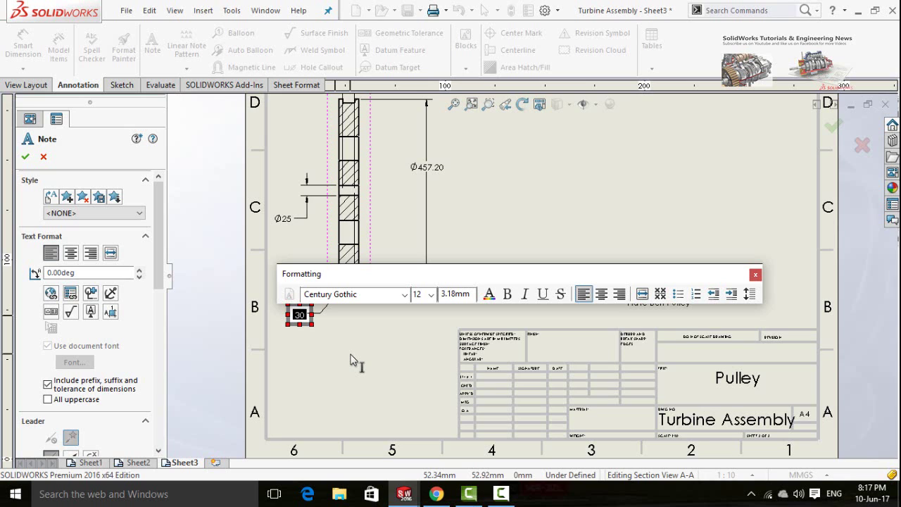
{"action": "type", "text": "Flat"}
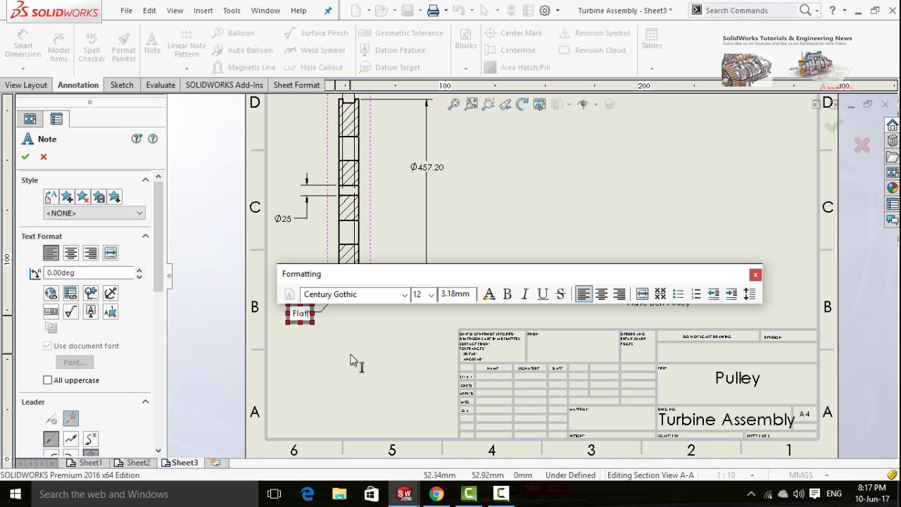
{"action": "type", "text": "e belt"}
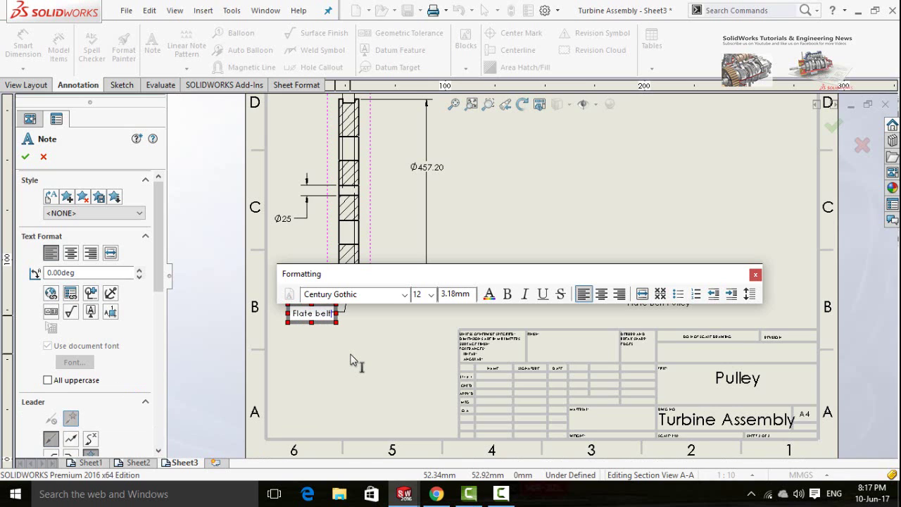
{"action": "left_click", "coordinate": [26, 156]}
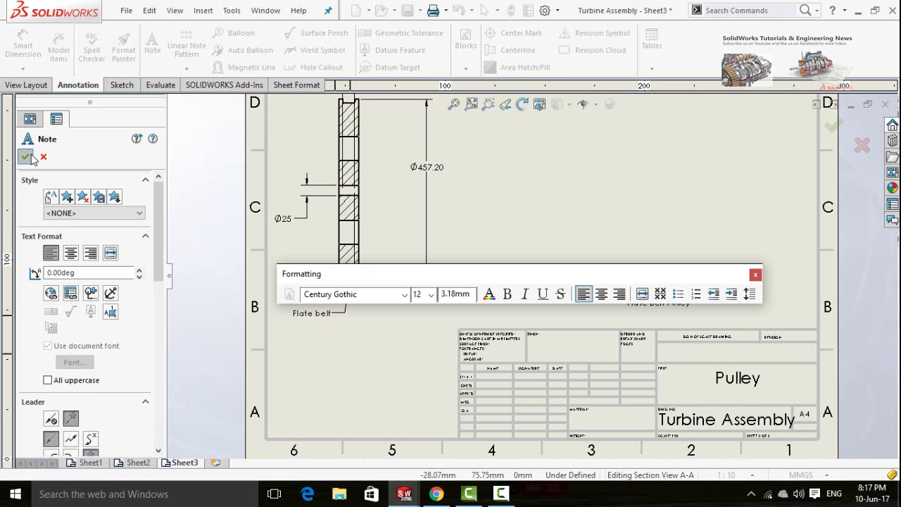
Step: Examine the value, tolerance, precision and dimension text properties of the pulley's outer diameter dimension in section view A-A
{"action": "scroll", "coordinate": [395, 327], "scroll_direction": "down", "scroll_amount": 5}
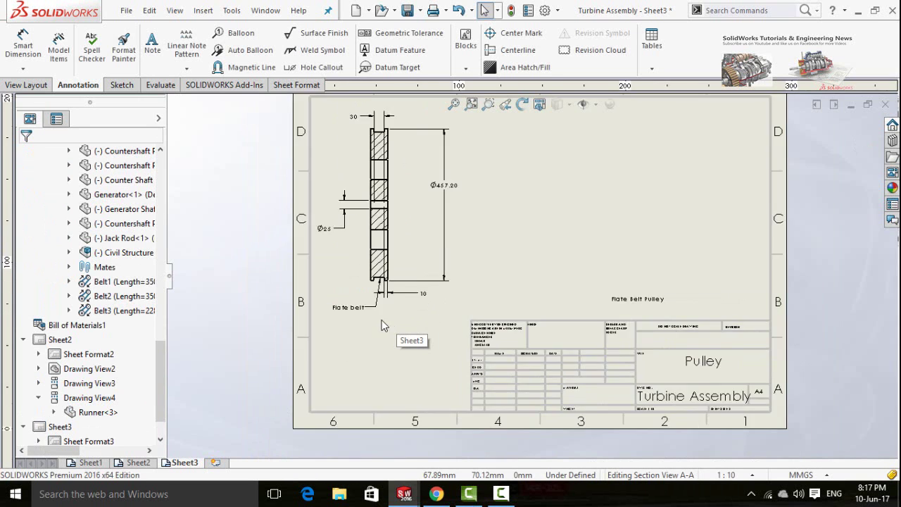
{"action": "scroll", "coordinate": [501, 209], "scroll_direction": "up", "scroll_amount": 1}
{"action": "scroll", "coordinate": [501, 209], "scroll_direction": "up", "scroll_amount": 1}
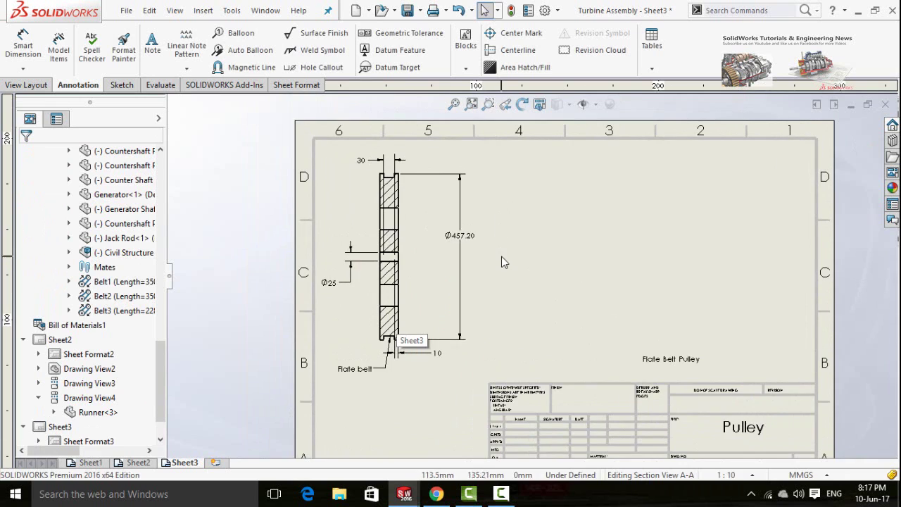
{"action": "left_click", "coordinate": [465, 241]}
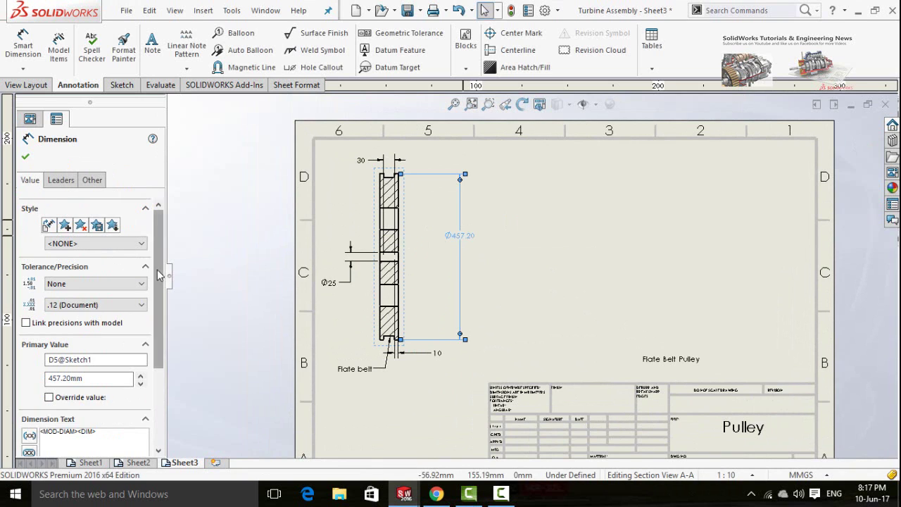
{"action": "left_click_drag", "start_coordinate": [157, 270], "coordinate": [153, 346]}
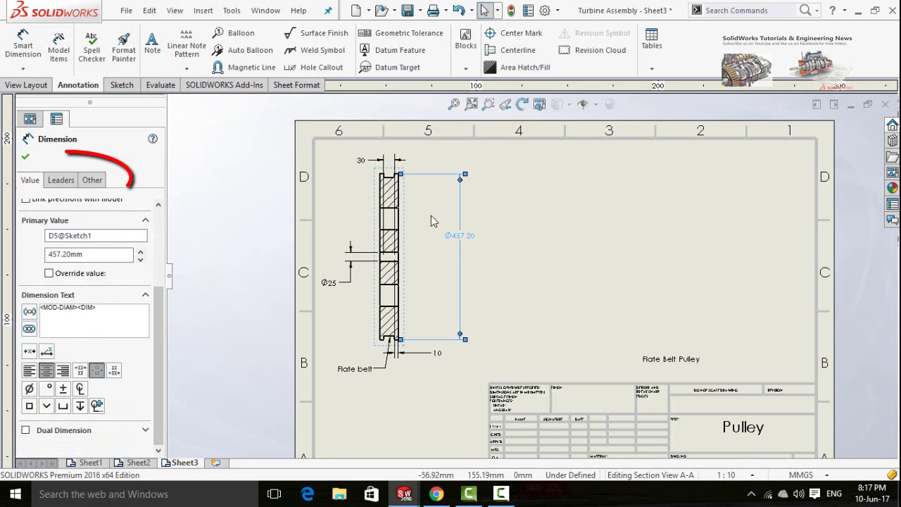
{"action": "scroll", "coordinate": [452, 241], "scroll_direction": "down", "scroll_amount": 2}
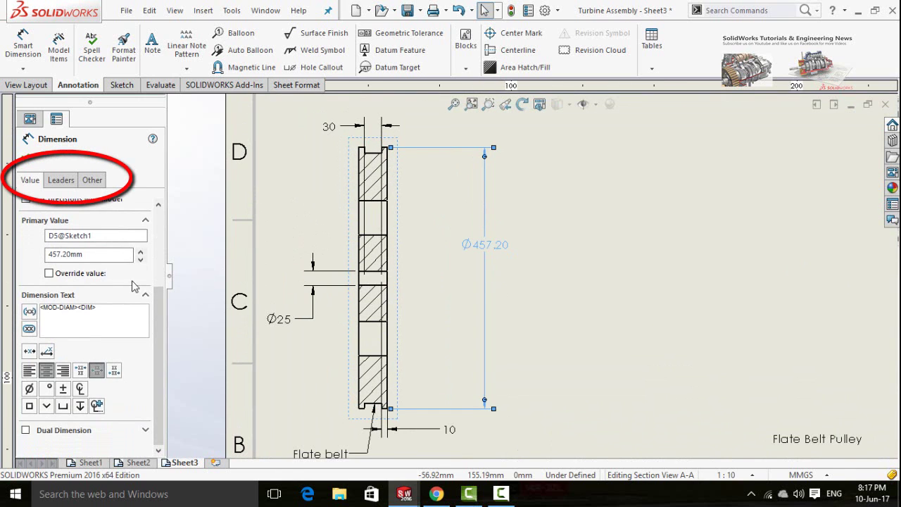
{"action": "scroll", "coordinate": [156, 340], "scroll_direction": "up", "scroll_amount": 3}
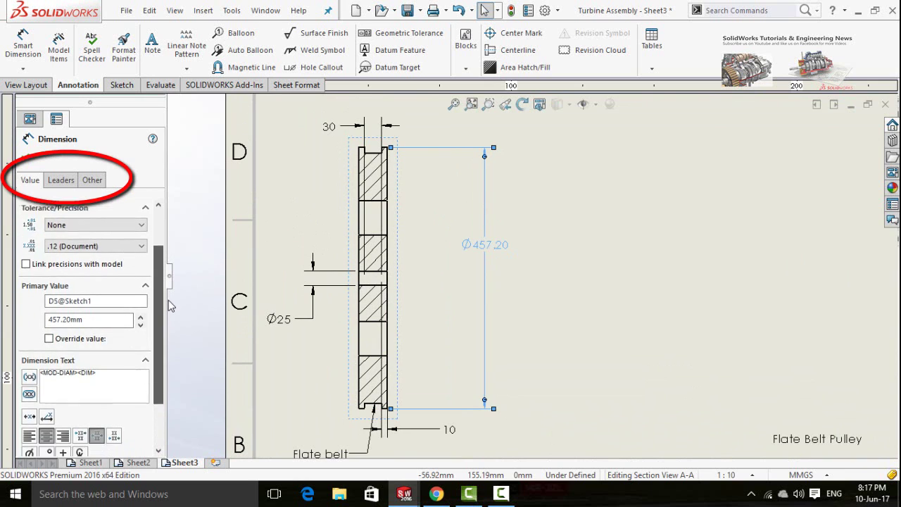
{"action": "scroll", "coordinate": [166, 318], "scroll_direction": "down", "scroll_amount": 3}
{"action": "scroll", "coordinate": [162, 345], "scroll_direction": "up", "scroll_amount": 3}
{"action": "scroll", "coordinate": [158, 376], "scroll_direction": "down", "scroll_amount": 3}
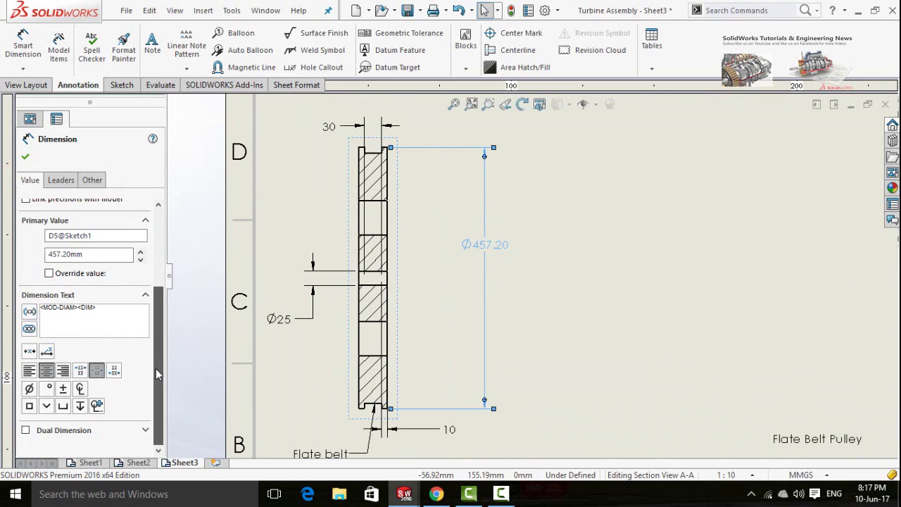
{"action": "scroll", "coordinate": [159, 350], "scroll_direction": "up", "scroll_amount": 6}
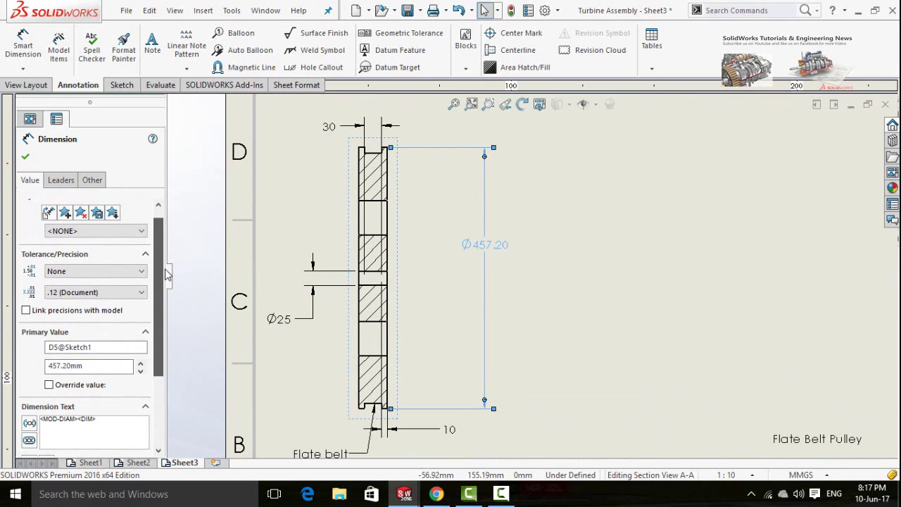
Step: Set the unit precision of the pulley's outer diameter dimension to None so it displays no decimals
{"action": "left_click", "coordinate": [74, 295]}
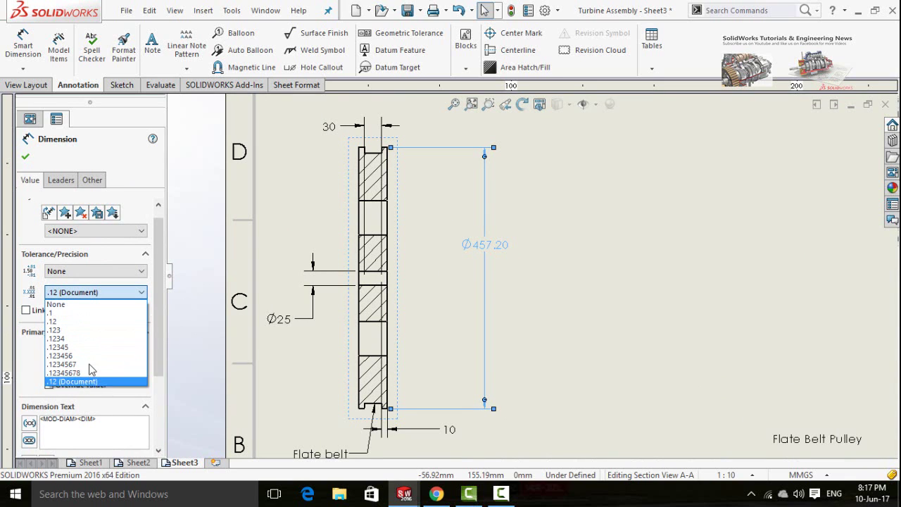
{"action": "left_click", "coordinate": [61, 304]}
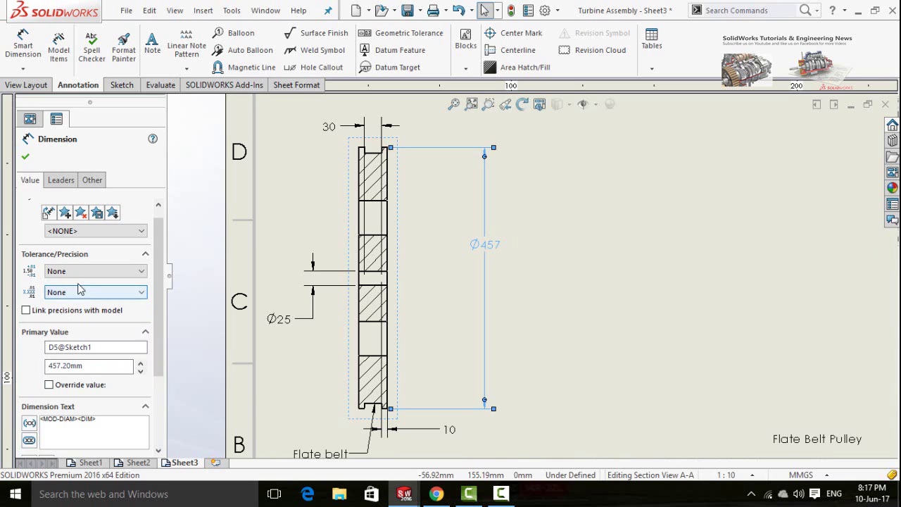
{"action": "left_click", "coordinate": [75, 295]}
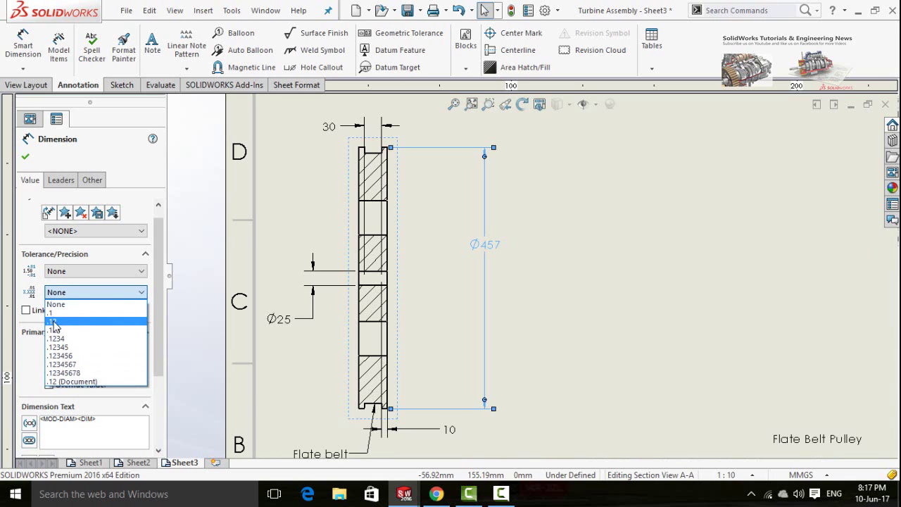
{"action": "left_click", "coordinate": [60, 322]}
{"action": "left_click", "coordinate": [73, 294]}
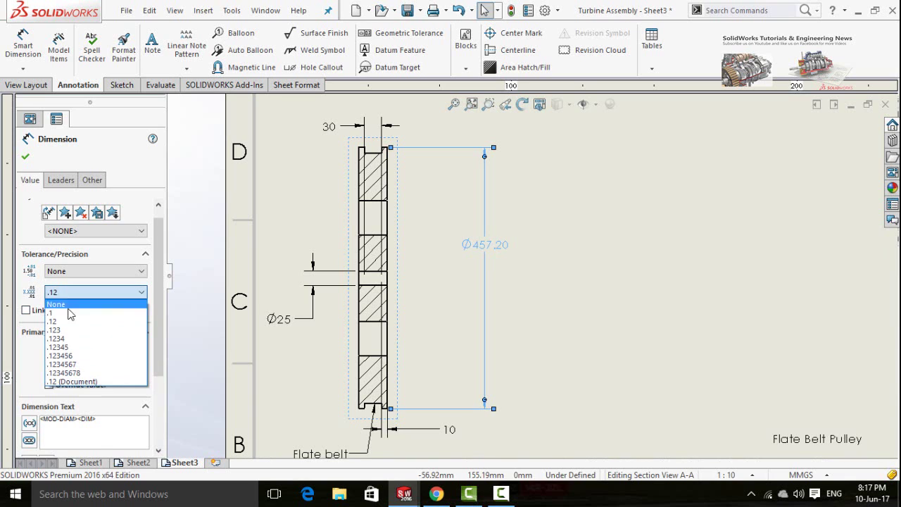
{"action": "left_click", "coordinate": [72, 305]}
{"action": "left_click", "coordinate": [79, 294]}
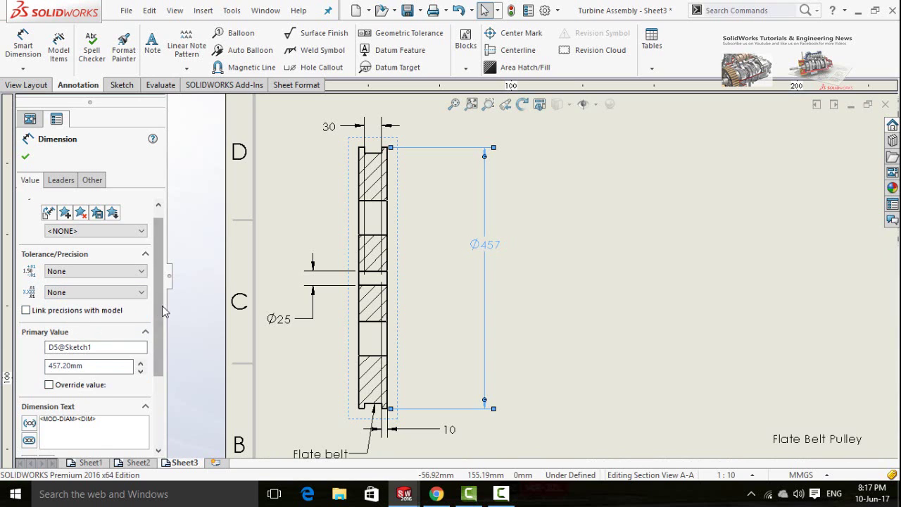
Step: Enable dual dimension display on the outer diameter dimension and expand its dual dimension settings
{"action": "scroll", "coordinate": [146, 391], "scroll_direction": "down", "scroll_amount": 3}
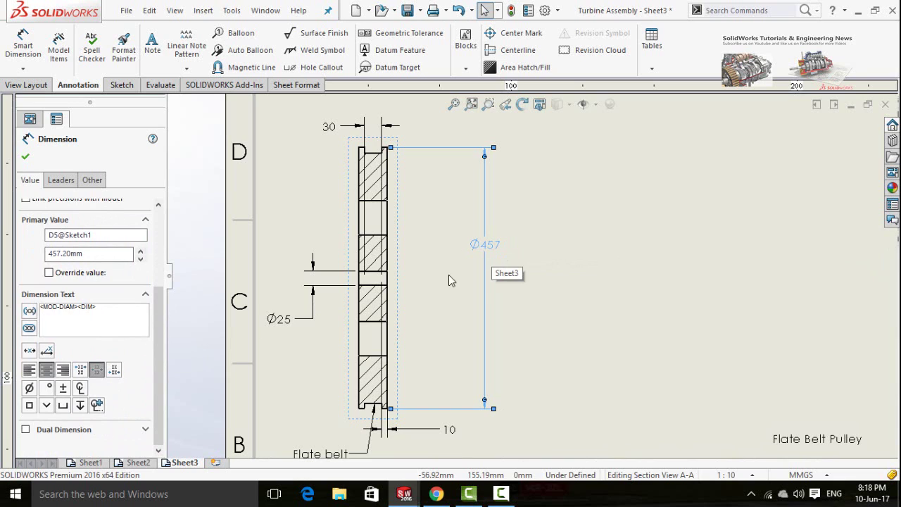
{"action": "left_click", "coordinate": [25, 429]}
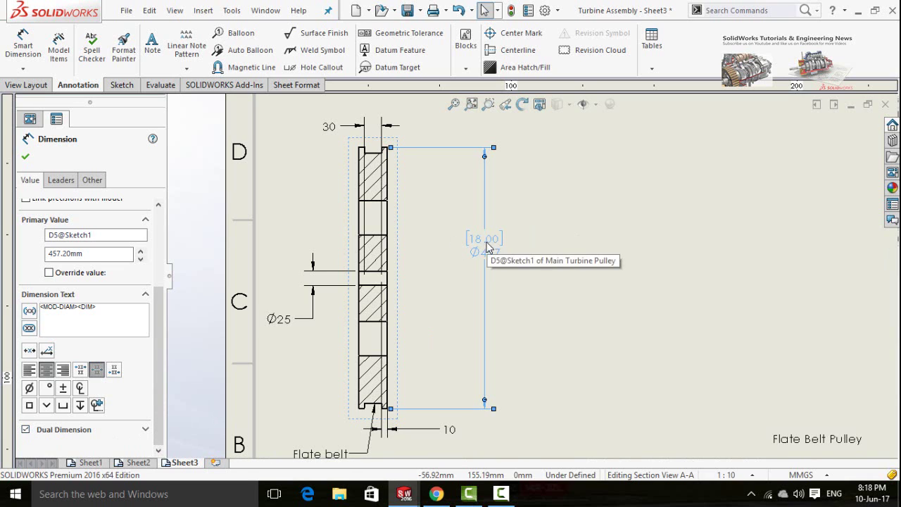
{"action": "left_click", "coordinate": [146, 430]}
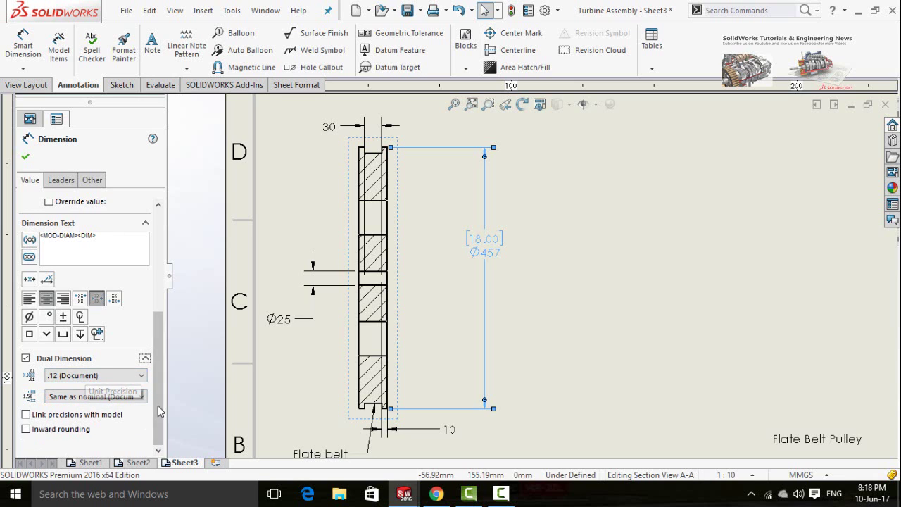
{"action": "left_click_drag", "start_coordinate": [160, 401], "coordinate": [172, 278]}
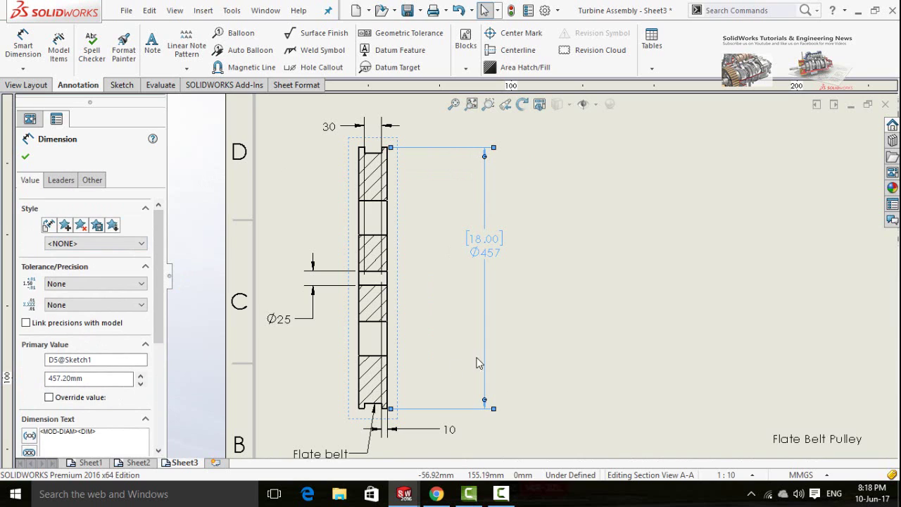
Step: Override the document display for the outer diameter dimension's extension lines with a dashed style and 0.25 mm thickness
{"action": "left_click", "coordinate": [62, 182]}
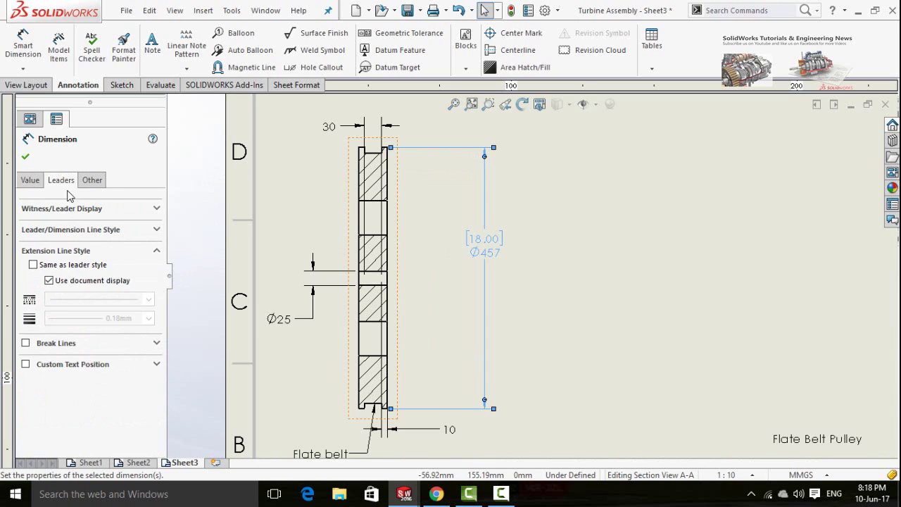
{"action": "left_click", "coordinate": [49, 281]}
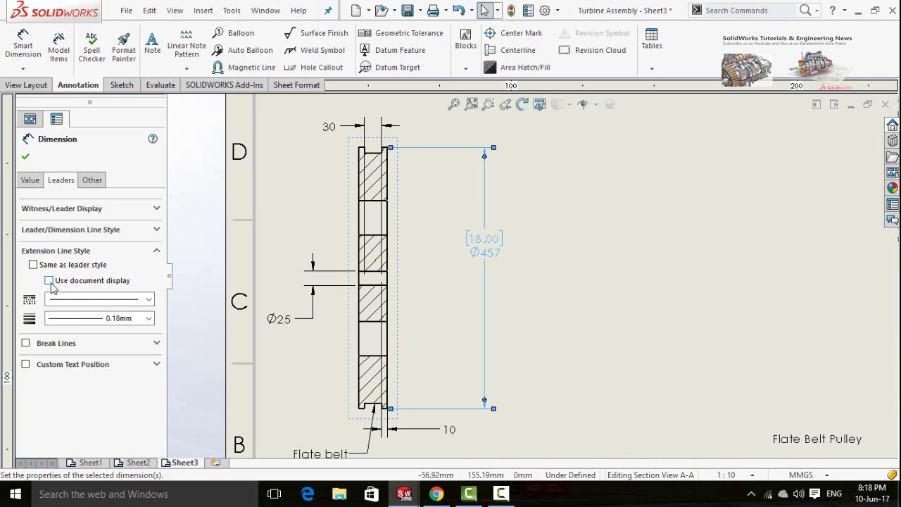
{"action": "left_click", "coordinate": [148, 300]}
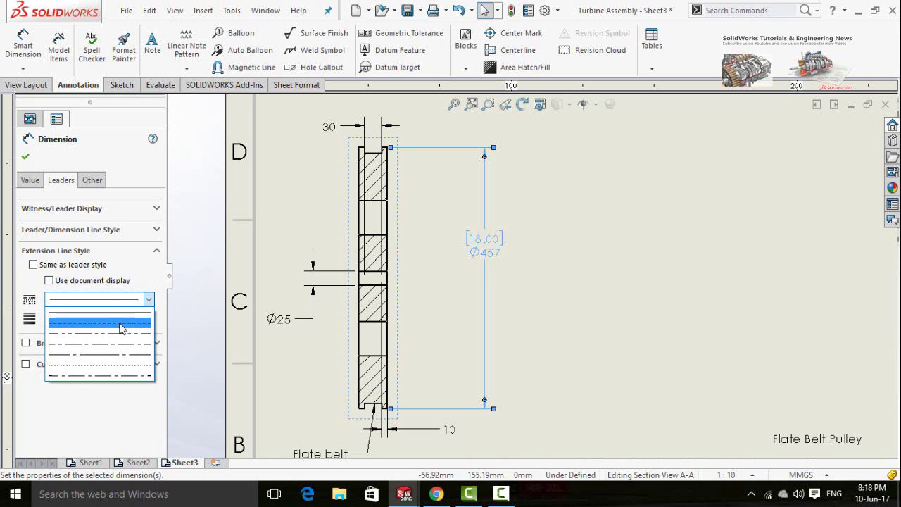
{"action": "left_click", "coordinate": [121, 323]}
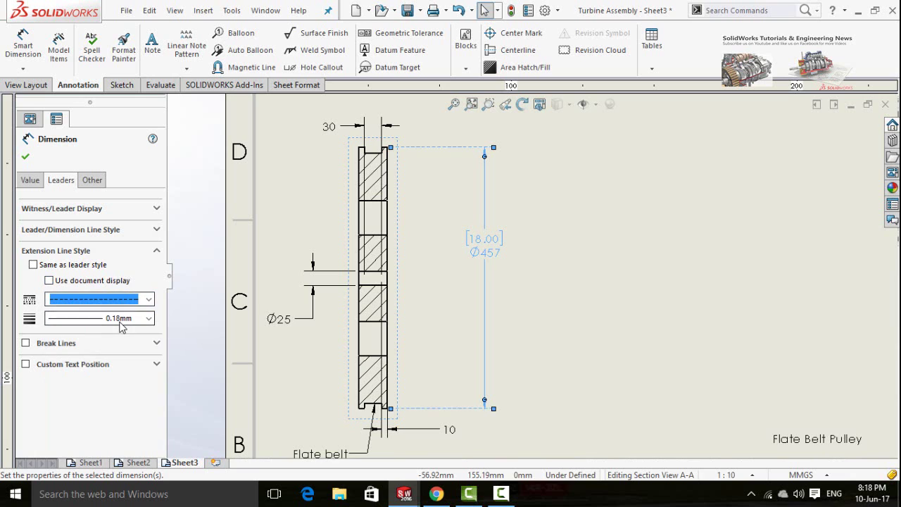
{"action": "left_click", "coordinate": [121, 320]}
{"action": "left_click", "coordinate": [105, 342]}
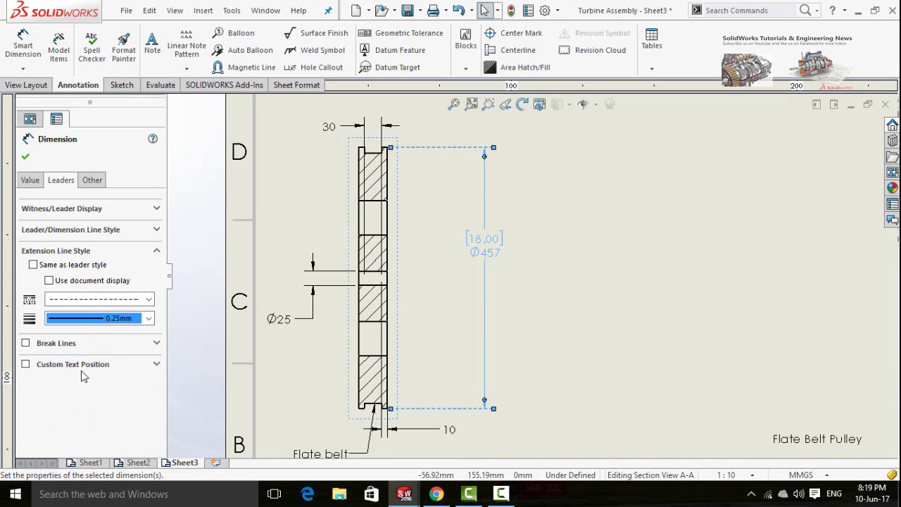
Step: Give the outer diameter dimension a custom text position with a broken leader and text aligned to the dimension line
{"action": "left_click", "coordinate": [26, 364]}
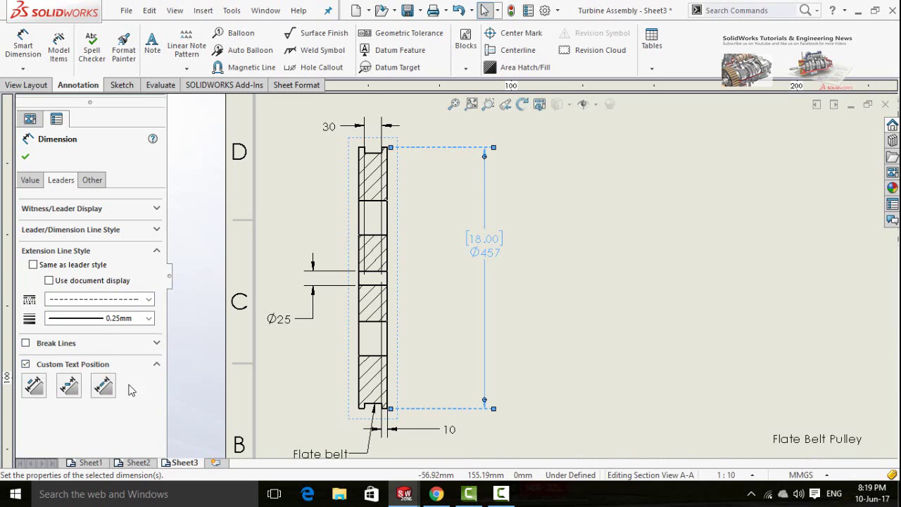
{"action": "left_click", "coordinate": [33, 386]}
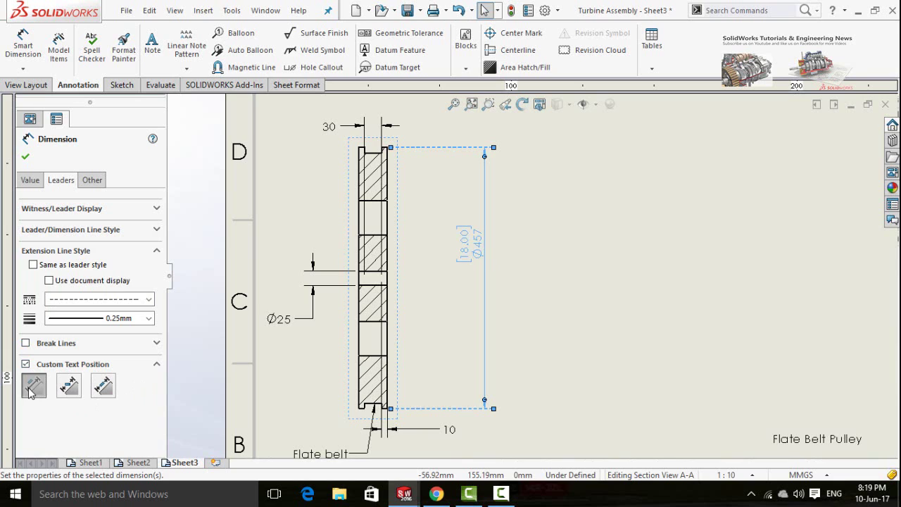
{"action": "left_click", "coordinate": [103, 386]}
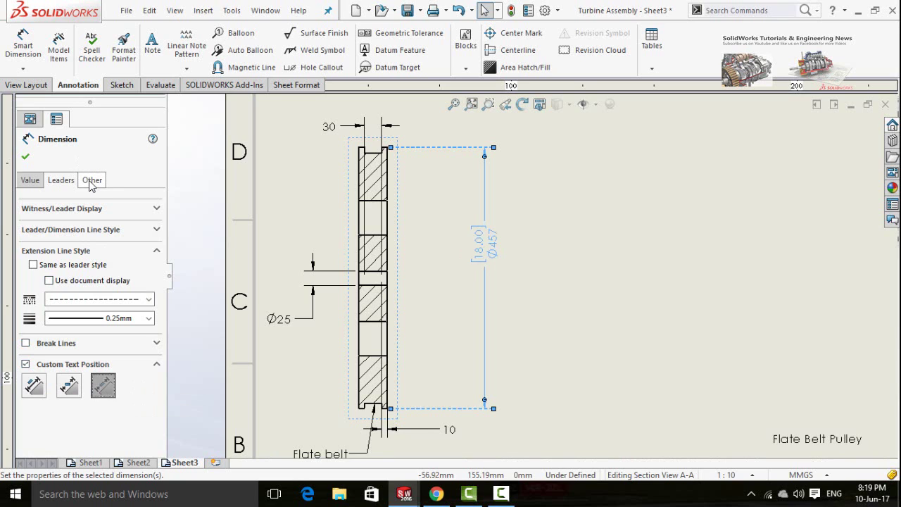
Step: Change the outer diameter dimension's font to Chiller, Regular, at a height of 28 points
{"action": "left_click", "coordinate": [92, 182]}
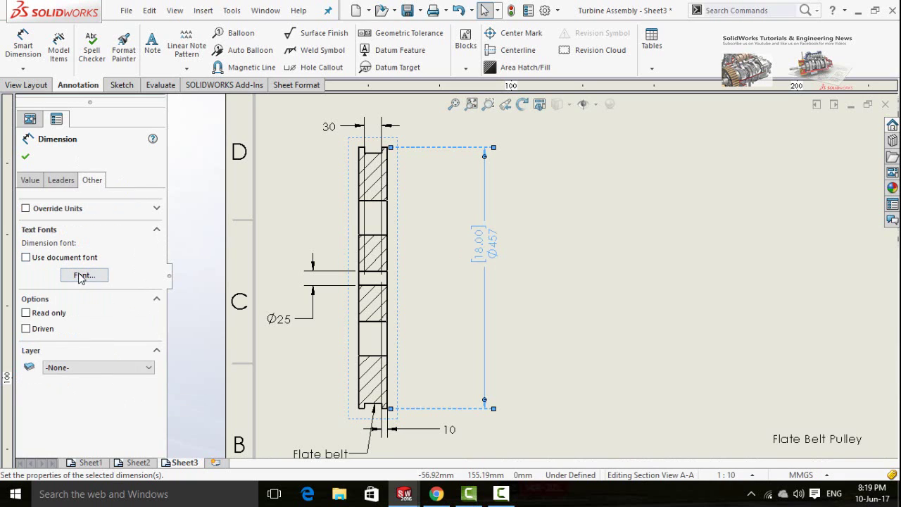
{"action": "left_click", "coordinate": [85, 276]}
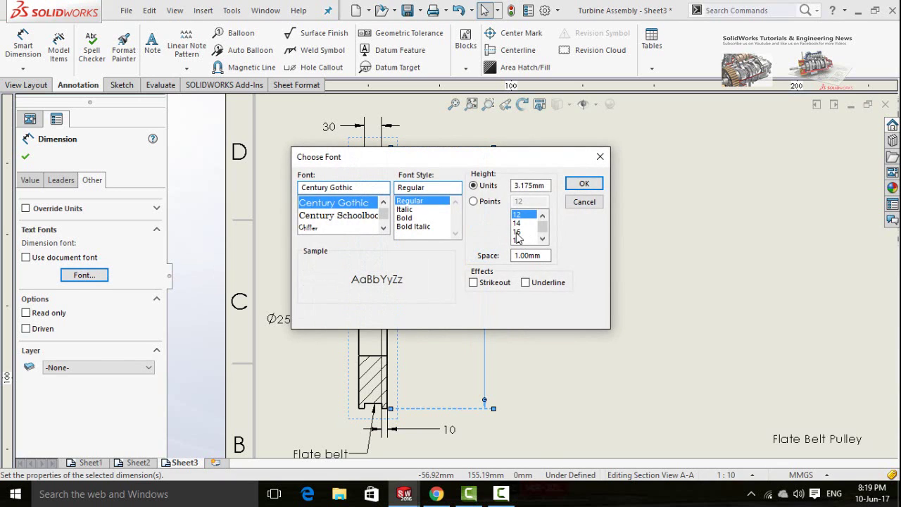
{"action": "left_click", "coordinate": [474, 202]}
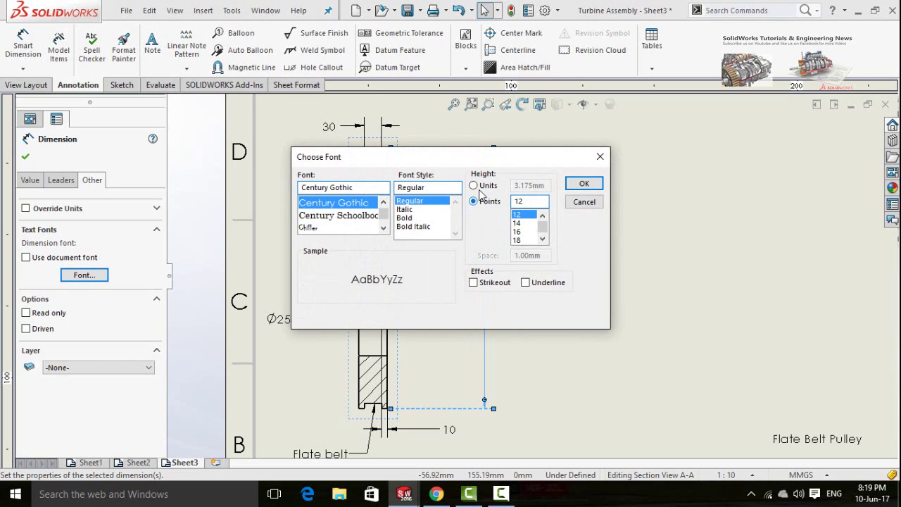
{"action": "left_click", "coordinate": [525, 239]}
{"action": "scroll", "coordinate": [524, 232], "scroll_direction": "down", "scroll_amount": 3}
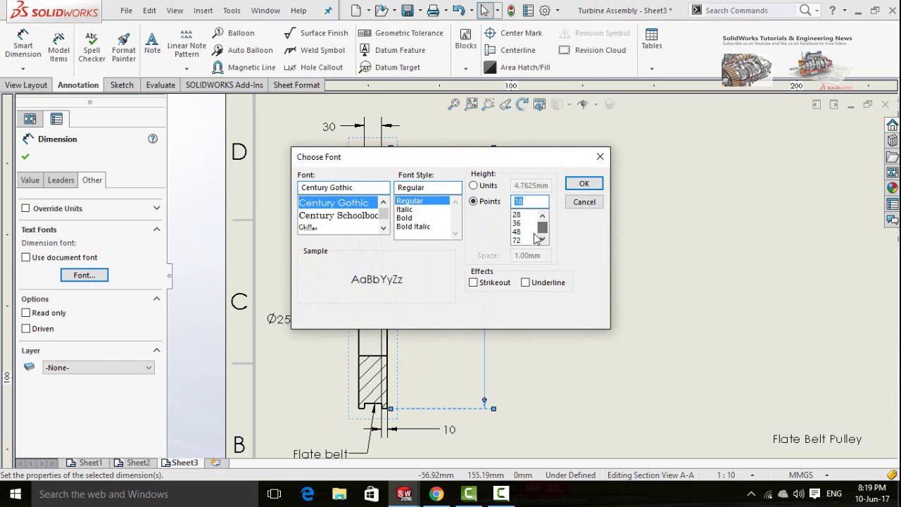
{"action": "left_click", "coordinate": [521, 214]}
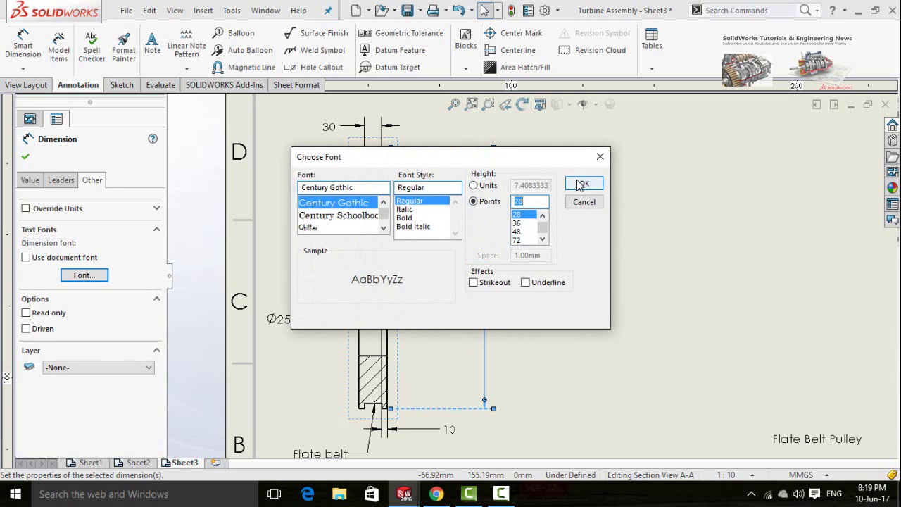
{"action": "left_click", "coordinate": [336, 215]}
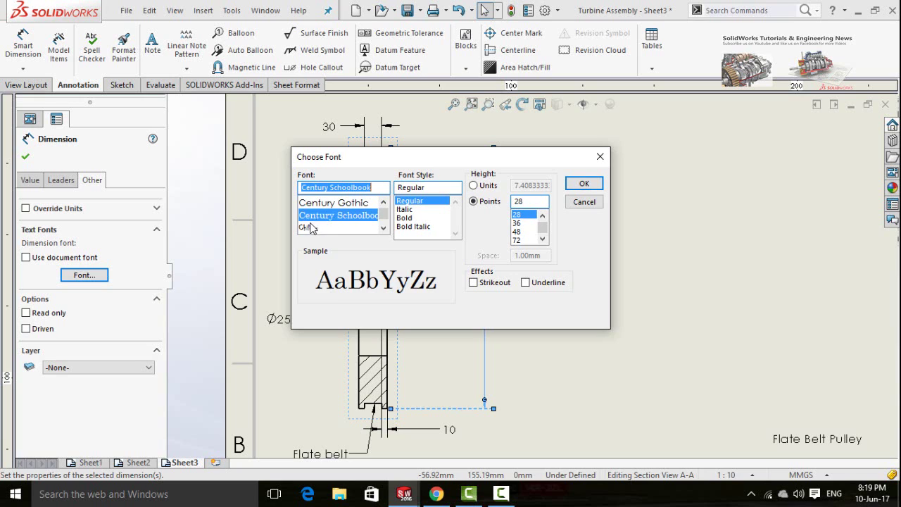
{"action": "left_click", "coordinate": [311, 227]}
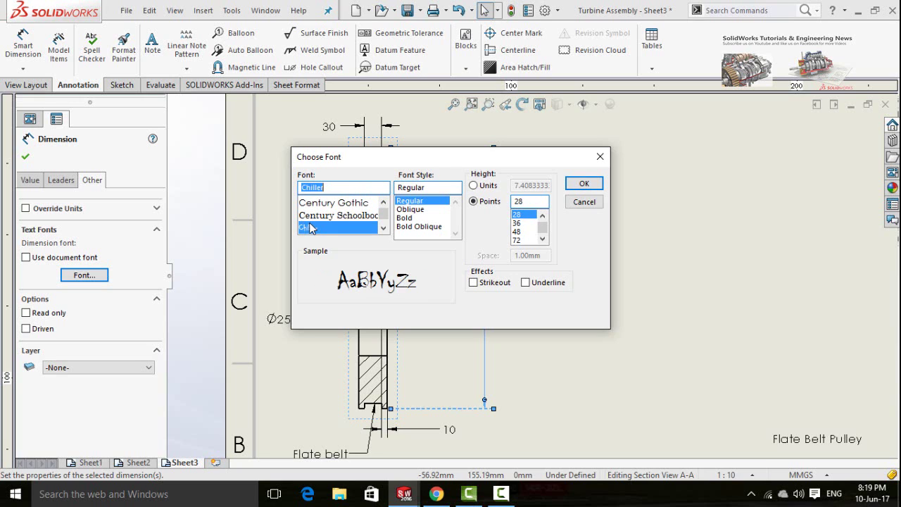
{"action": "left_click", "coordinate": [586, 184]}
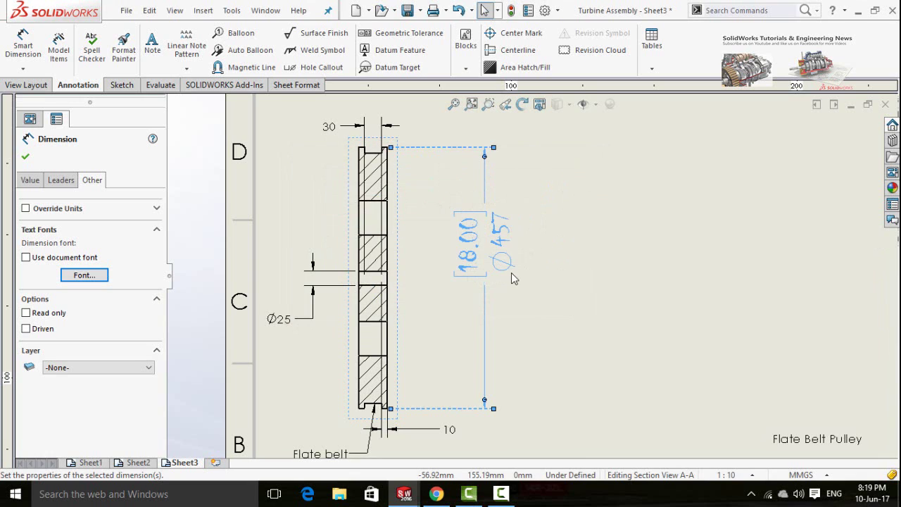
{"action": "left_click", "coordinate": [587, 304]}
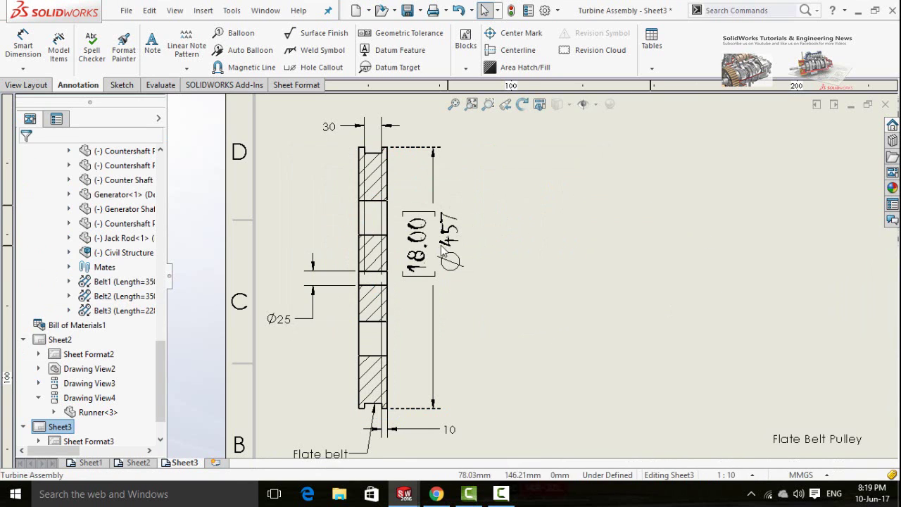
Step: Move the outer diameter dimension farther right of section view A-A, with its text slightly lower along the dimension line
{"action": "left_click_drag", "start_coordinate": [447, 234], "coordinate": [500, 256]}
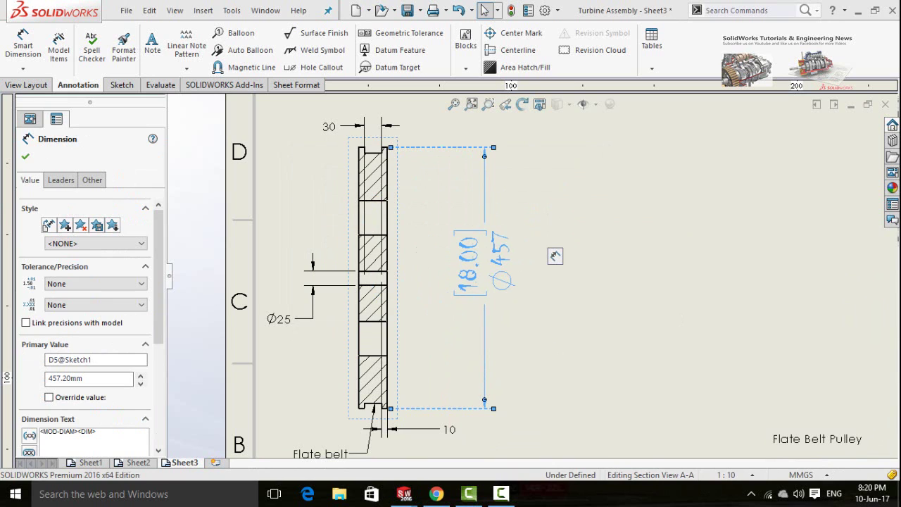
{"action": "left_click", "coordinate": [608, 323]}
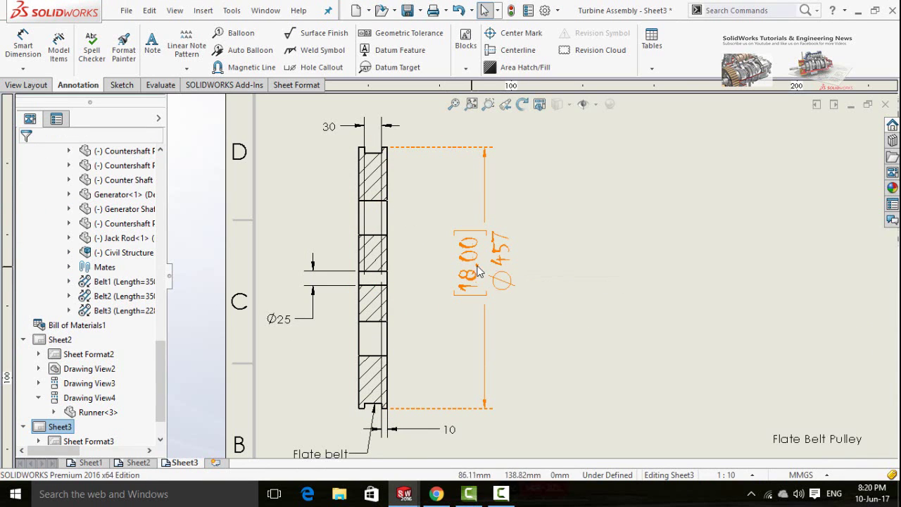
Step: Replace the entire text of section view A-A's outer diameter dimension with "Dia Meter of Pulley"
{"action": "left_click", "coordinate": [479, 267]}
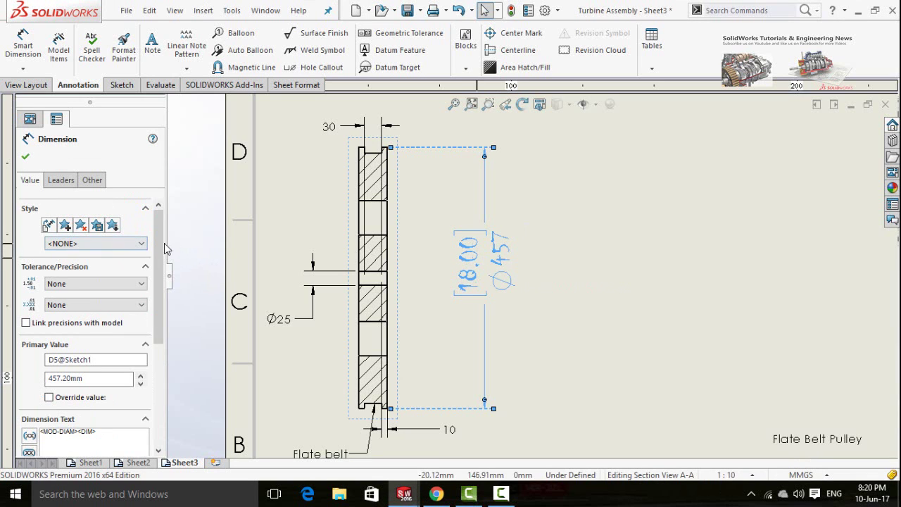
{"action": "scroll", "coordinate": [77, 283], "scroll_direction": "down", "scroll_amount": 5}
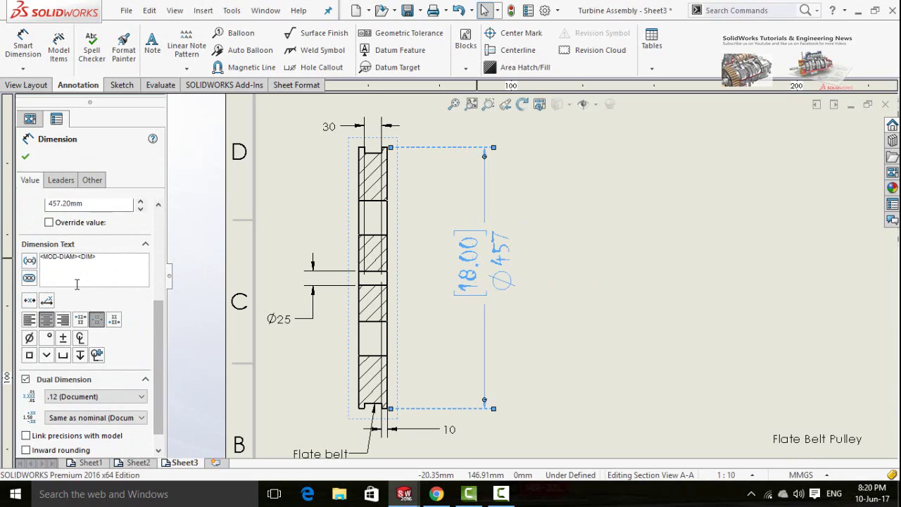
{"action": "left_click_drag", "start_coordinate": [97, 261], "coordinate": [42, 262]}
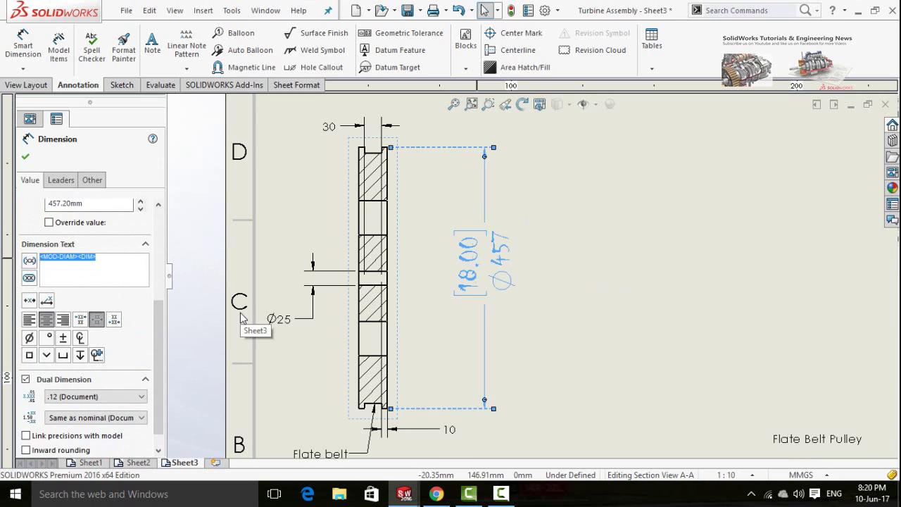
{"action": "key", "text": "Delete"}
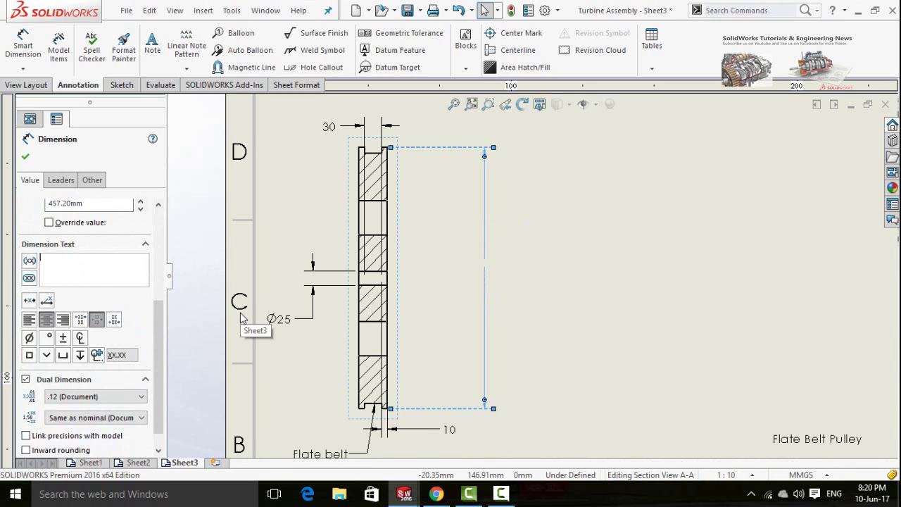
{"action": "type", "text": "Dia"}
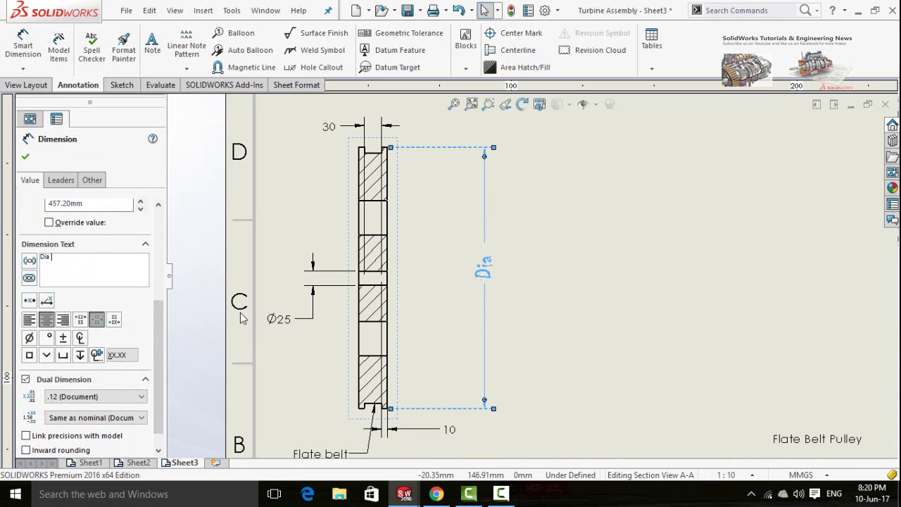
{"action": "type", "text": " Meter of"}
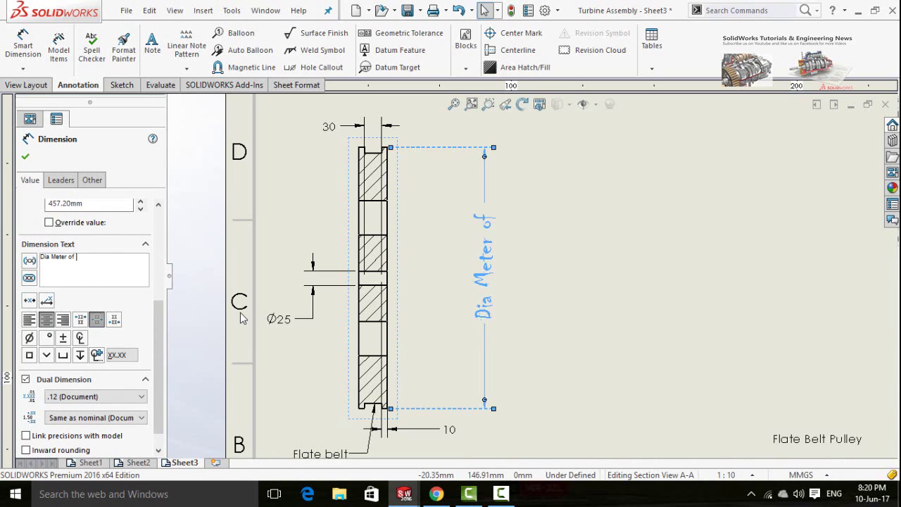
{"action": "type", "text": " Pulley"}
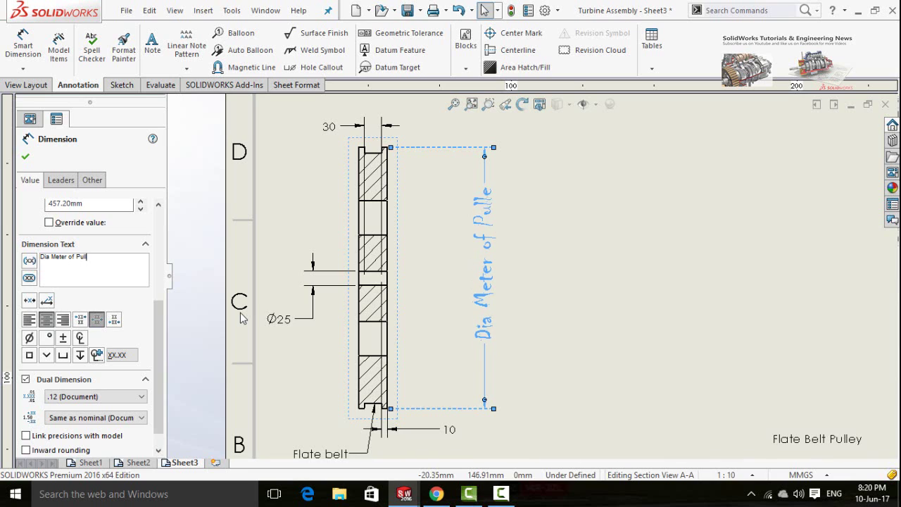
{"action": "left_click", "coordinate": [26, 159]}
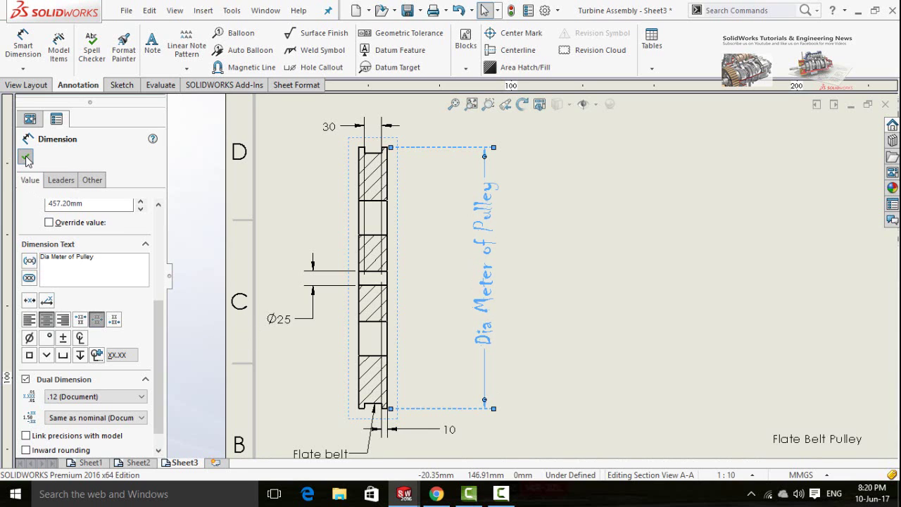
{"action": "scroll", "coordinate": [531, 276], "scroll_direction": "up", "scroll_amount": 3}
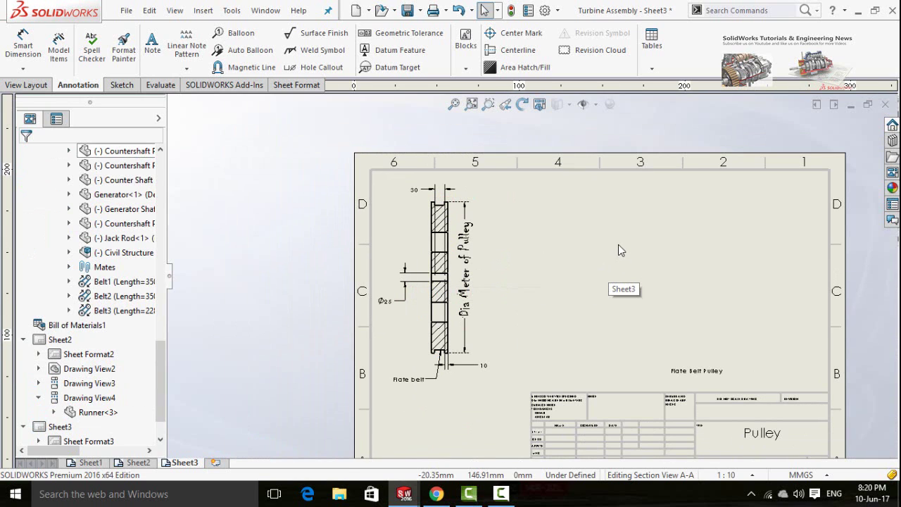
{"action": "scroll", "coordinate": [561, 310], "scroll_direction": "up", "scroll_amount": 2}
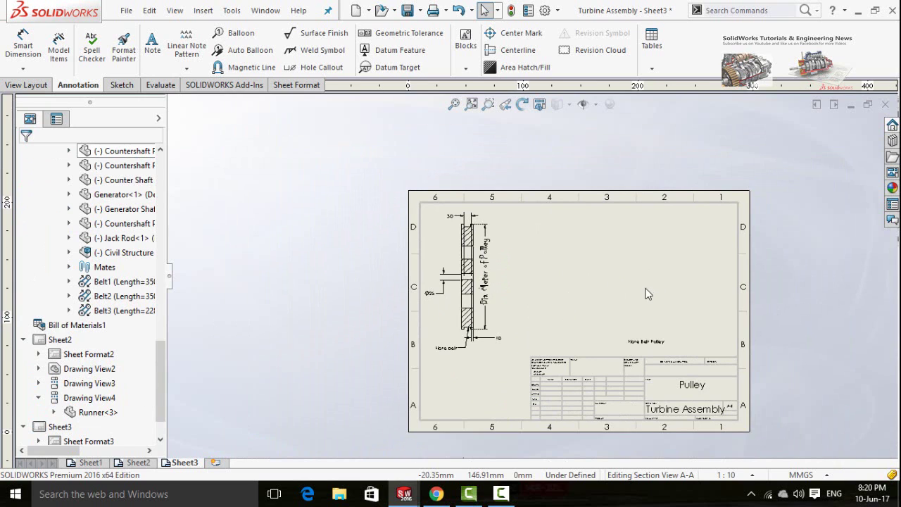
{"action": "scroll", "coordinate": [637, 295], "scroll_direction": "down", "scroll_amount": 1}
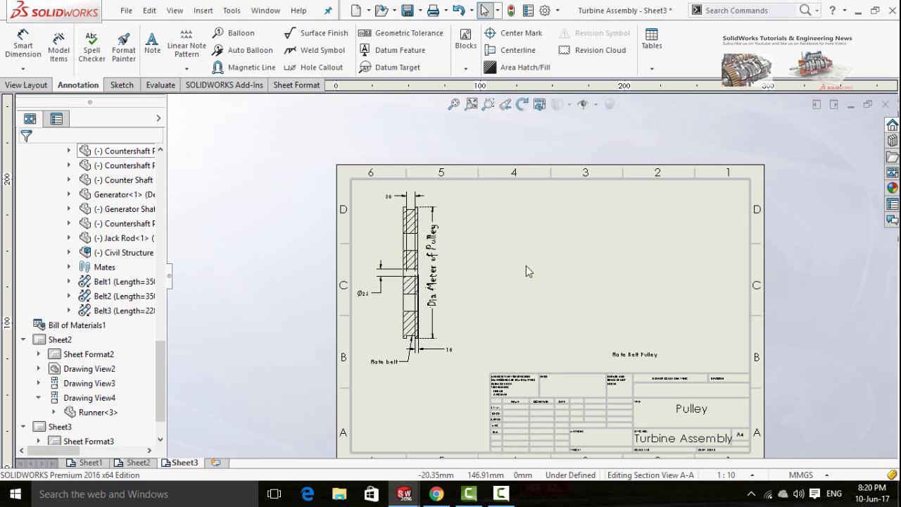
{"action": "scroll", "coordinate": [527, 265], "scroll_direction": "up", "scroll_amount": 3}
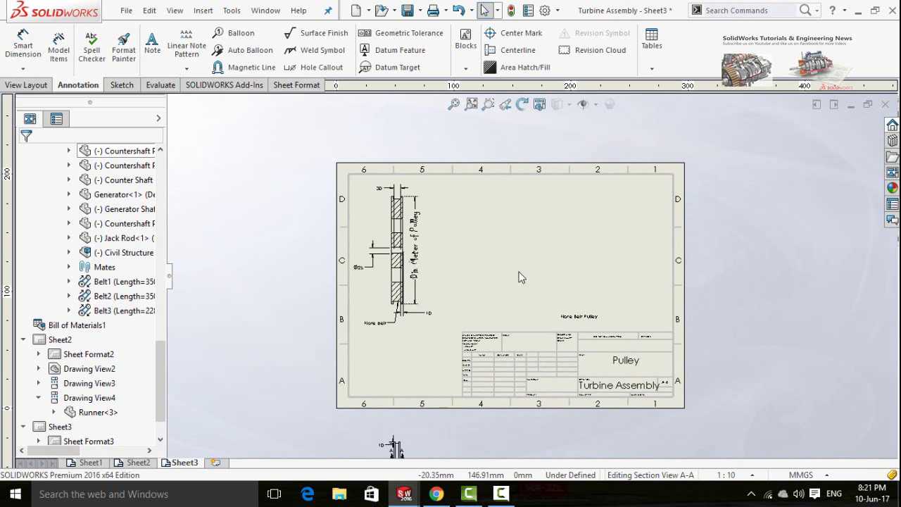
{"action": "left_click", "coordinate": [501, 494]}
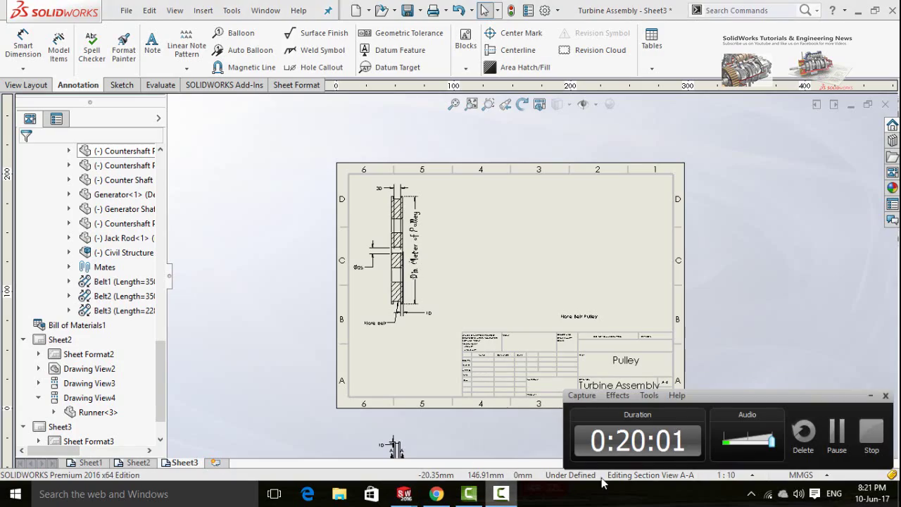